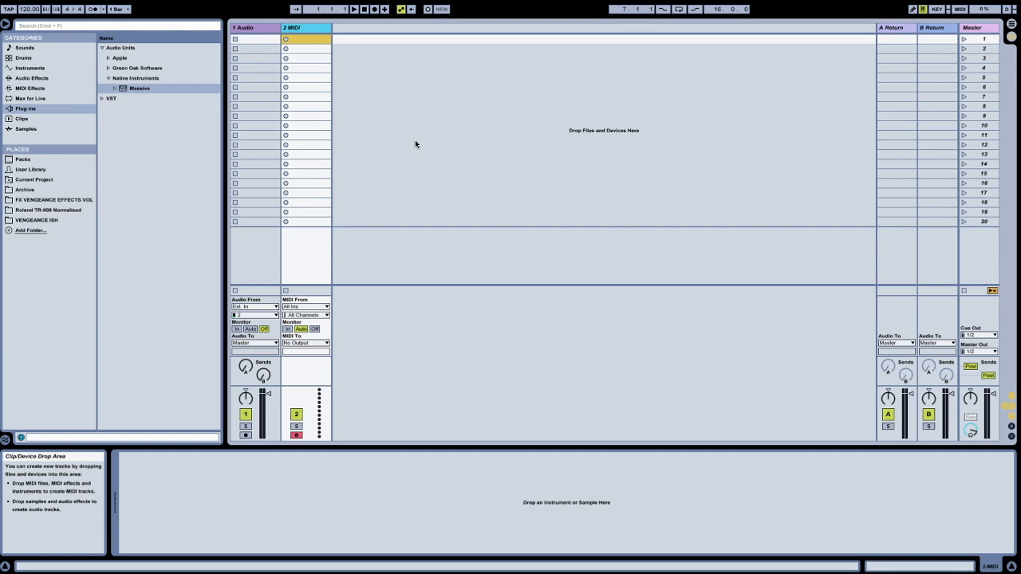
key("XF86AudioRaiseVolume")
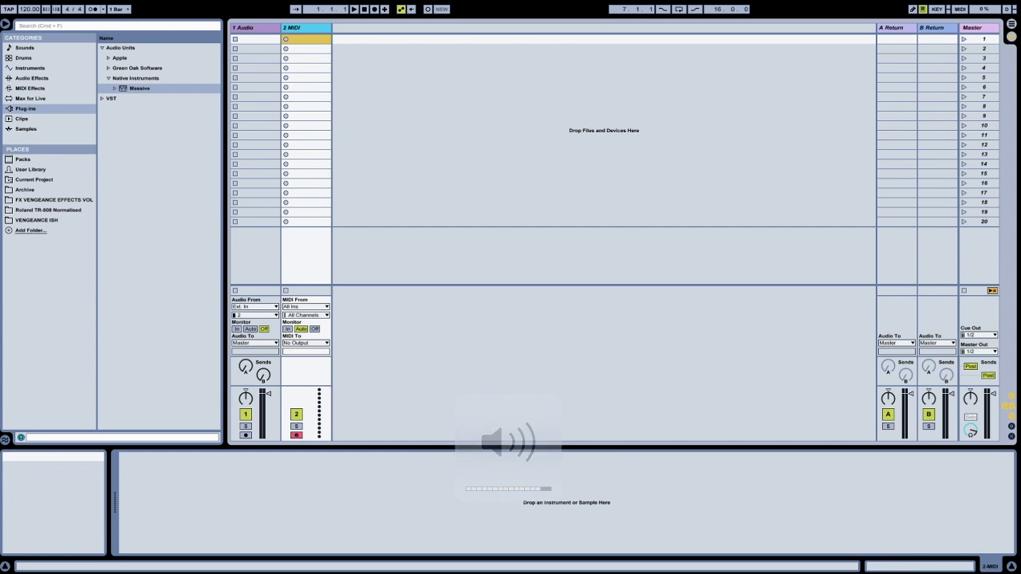
left_click(458, 184)
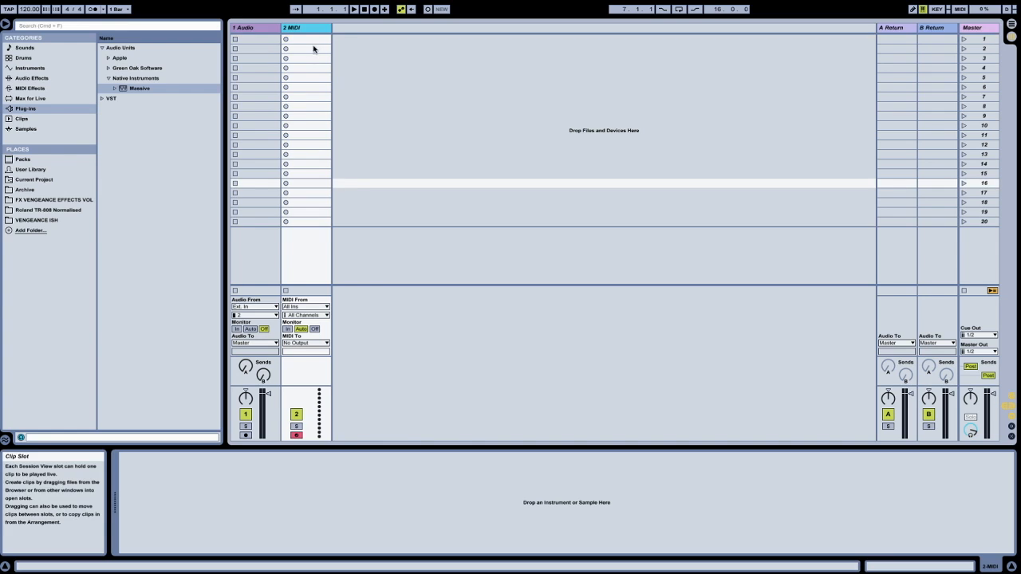
left_click(343, 39)
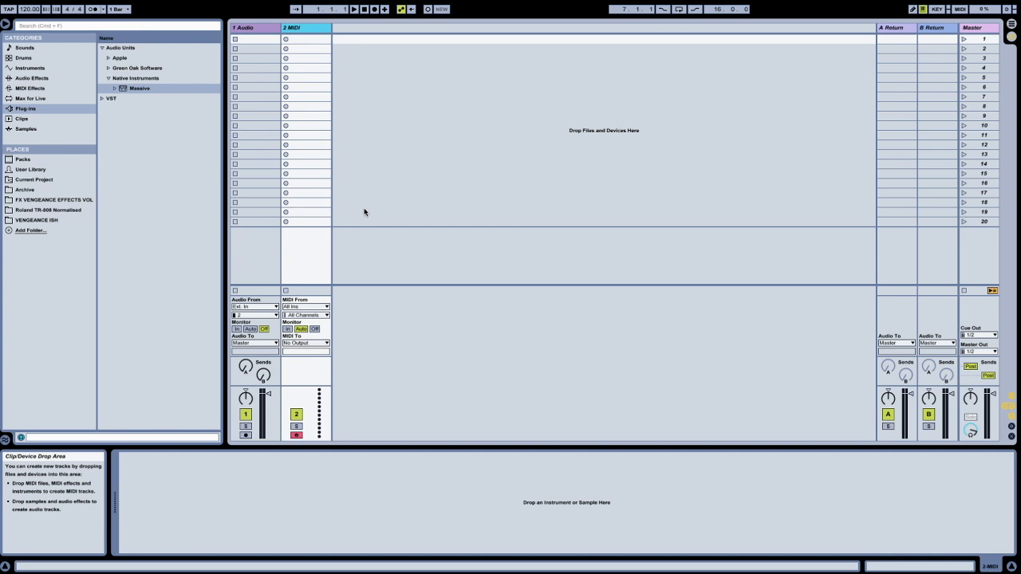
left_click(338, 48)
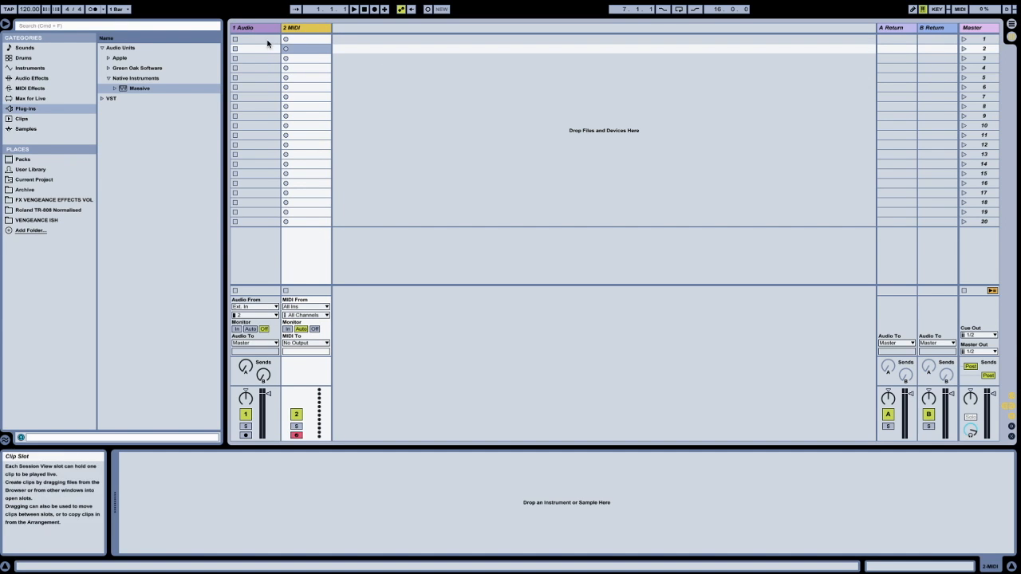
Step: Go through the Session View tracks in turn, from 1 Audio and 2 MIDI across the return tracks to the Master track
left_click(270, 29)
left_click(311, 29)
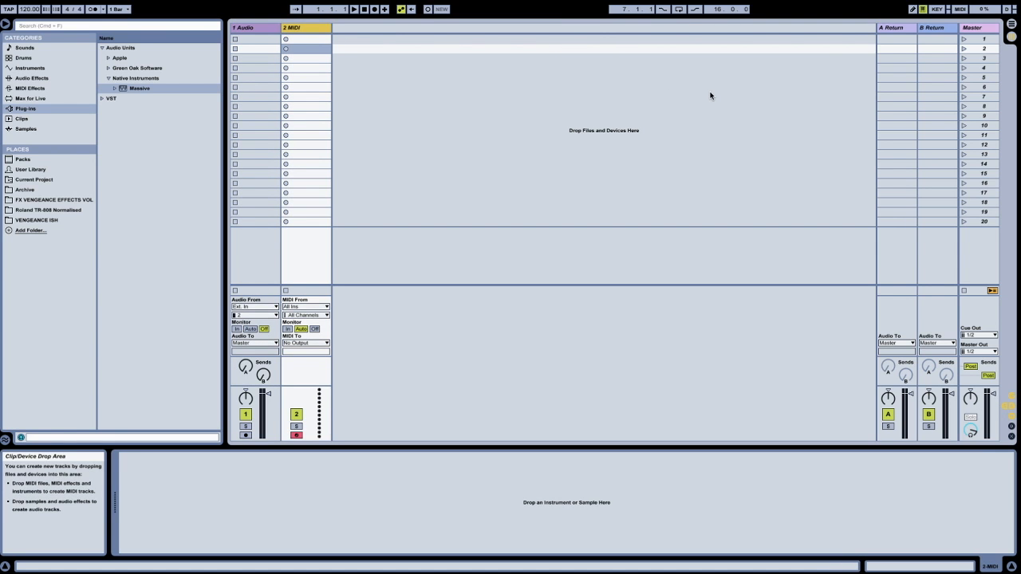
key("Right")
key("Right")
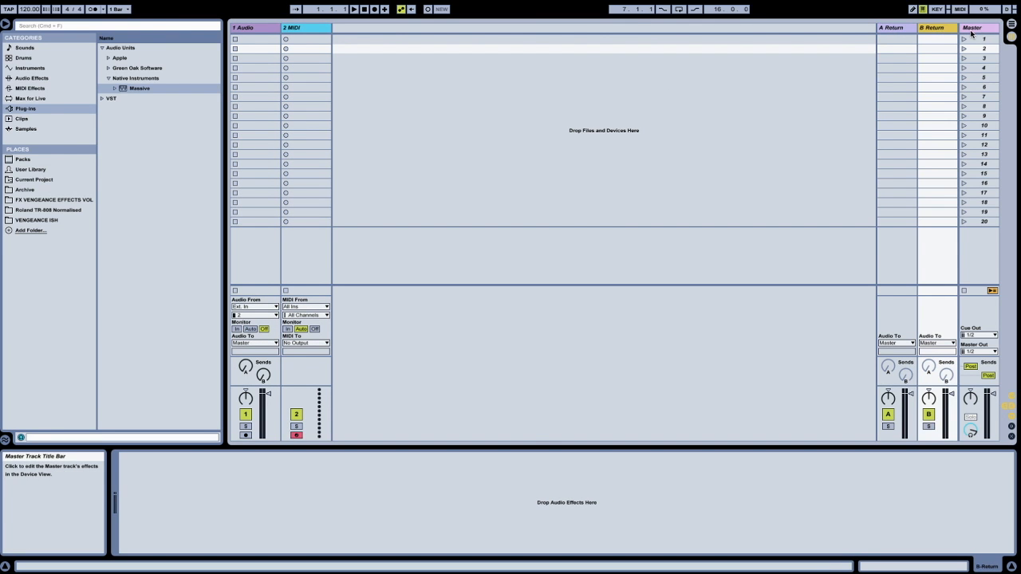
key("Right")
Step: Compare the Arrangement View with the Session View, ending in the Session View
left_click(1011, 25)
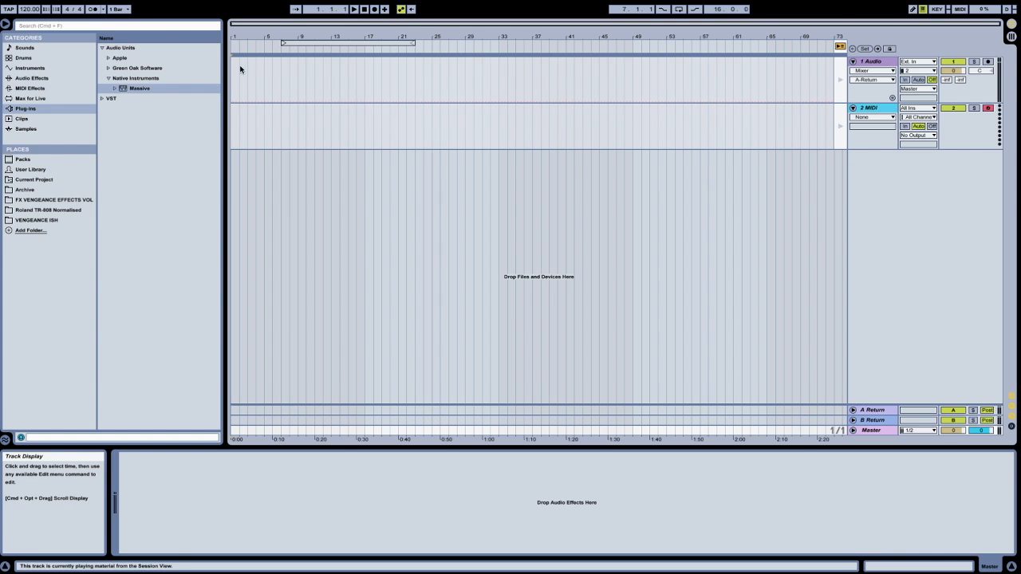
left_click(1012, 25)
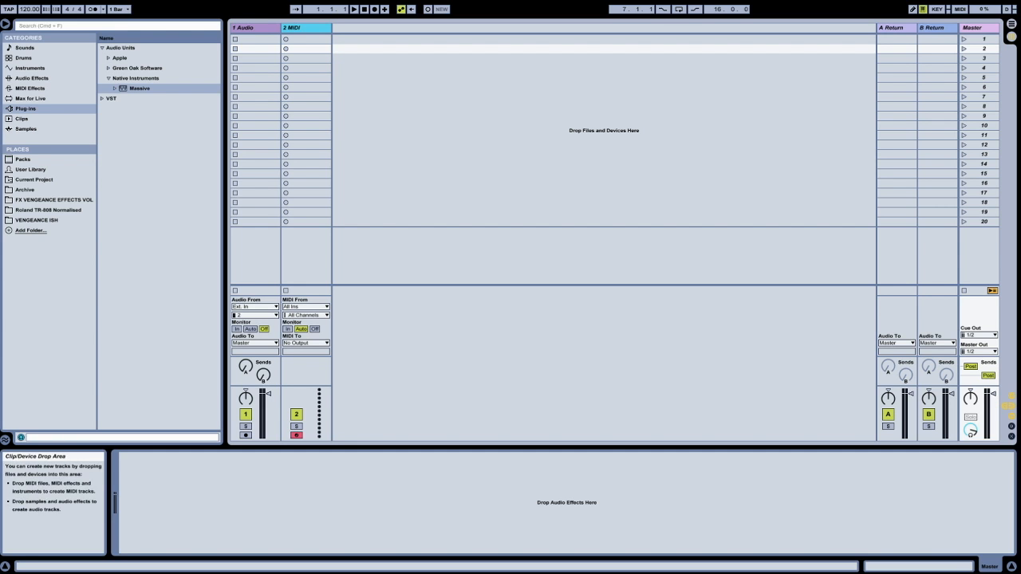
left_click(1013, 36)
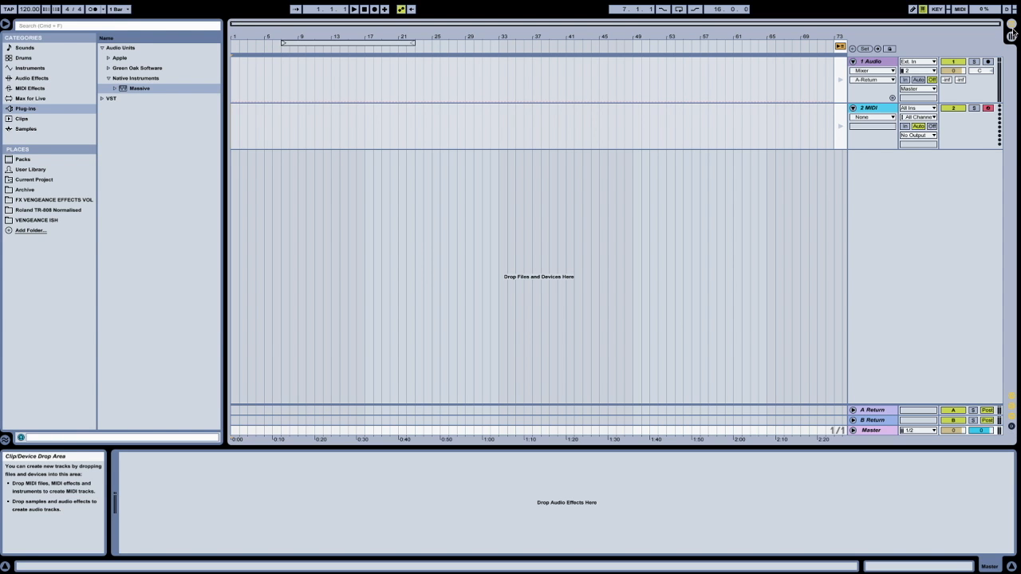
left_click(1011, 24)
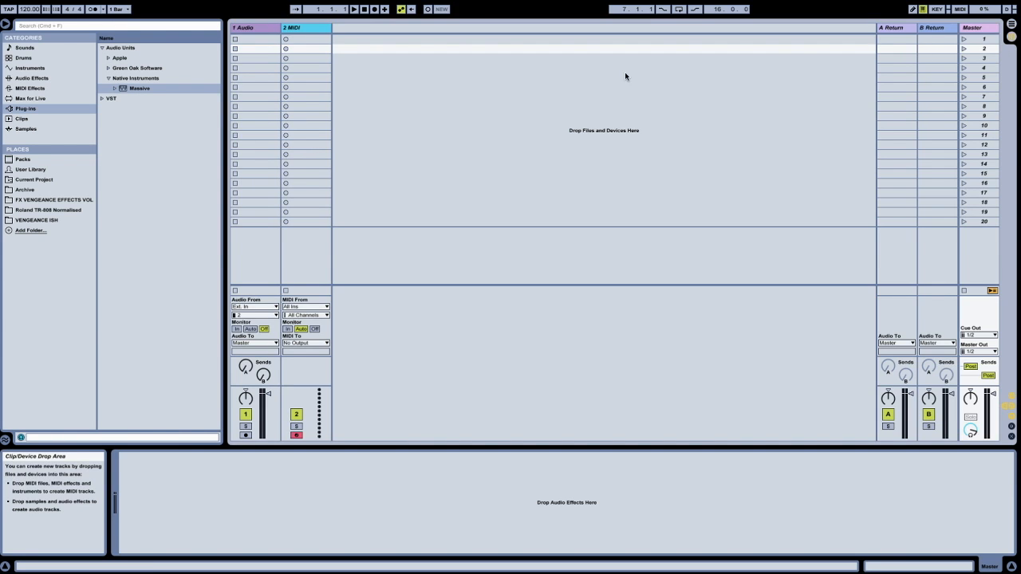
left_click(348, 39)
Step: Open the audio preferences and choose CoreAudio as the driver type
mouse_move(40, 2)
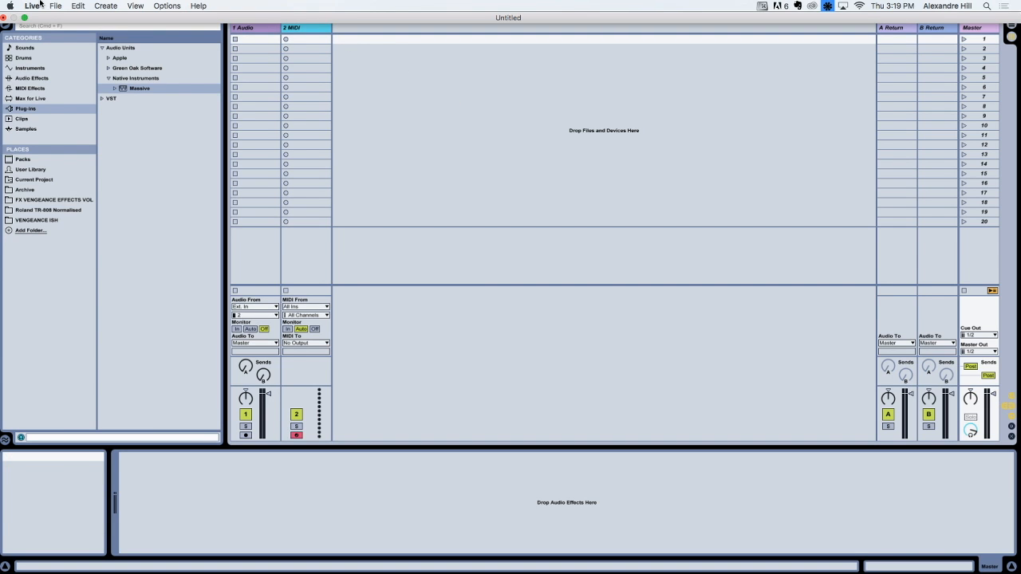
left_click(35, 5)
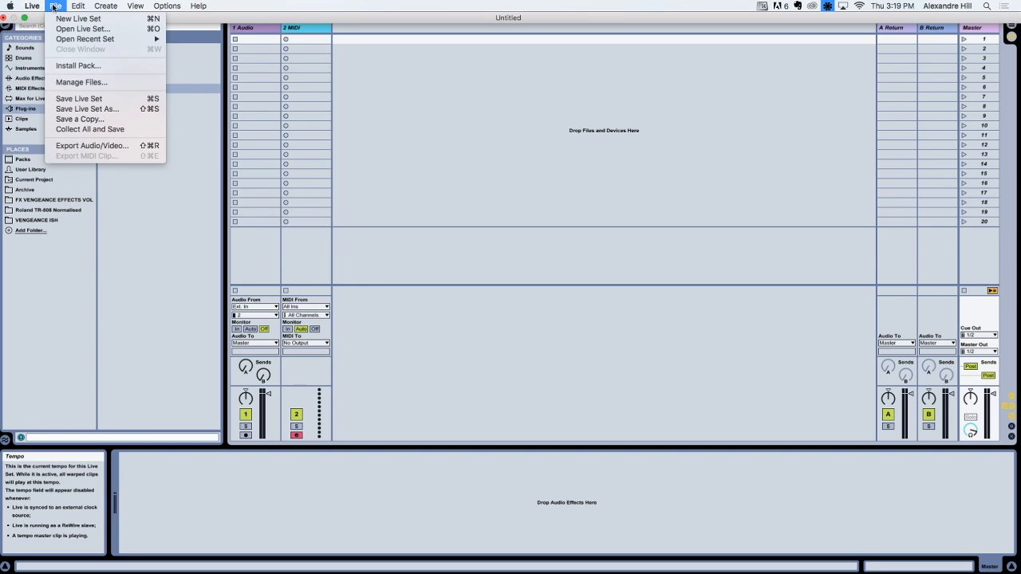
left_click(52, 36)
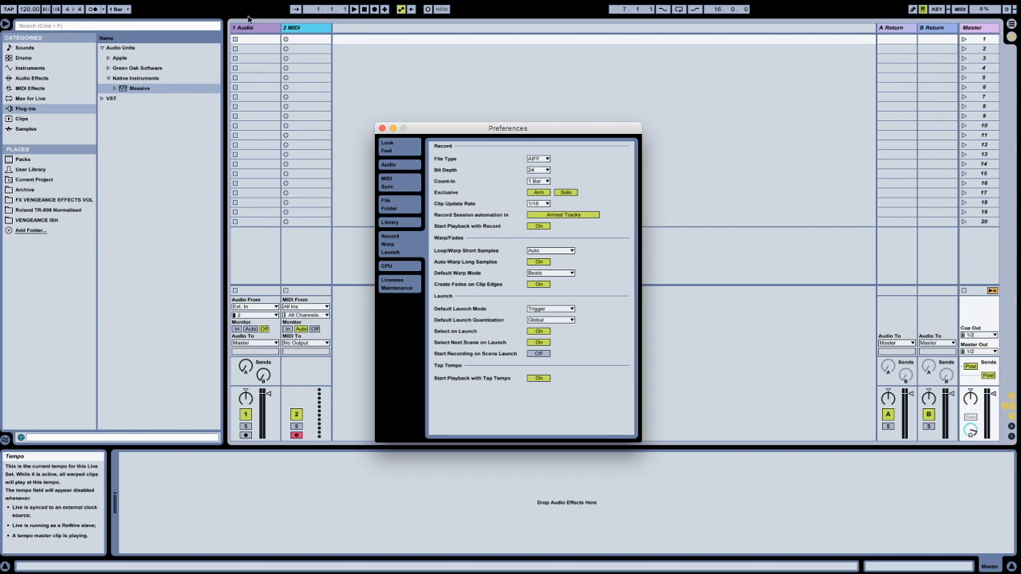
left_click(394, 165)
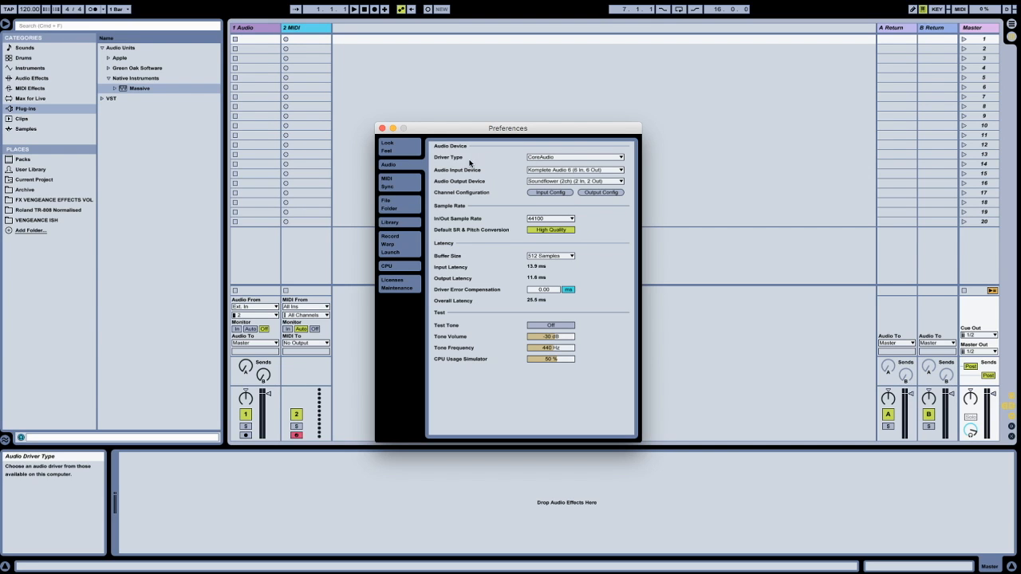
left_click(591, 162)
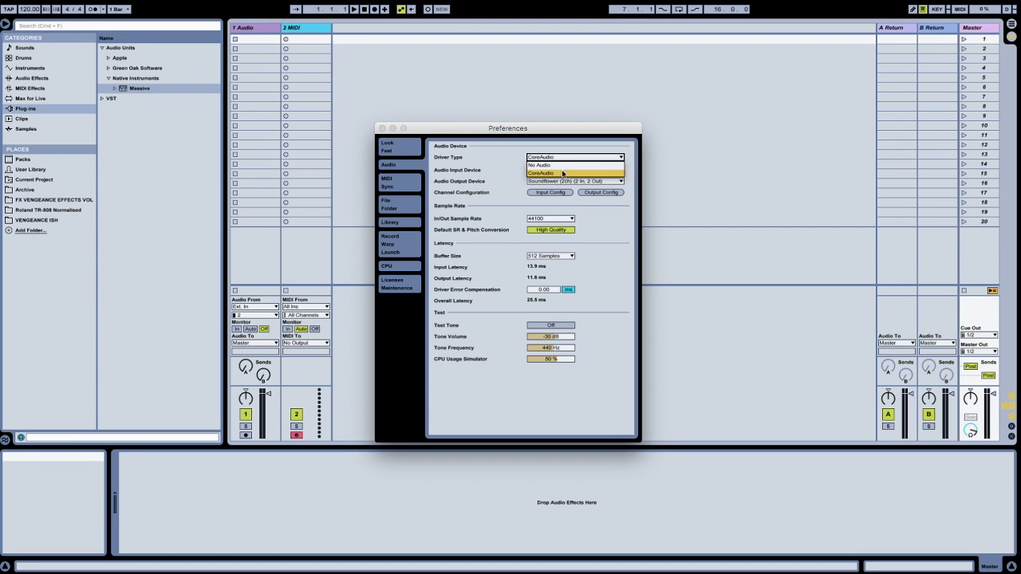
left_click(563, 174)
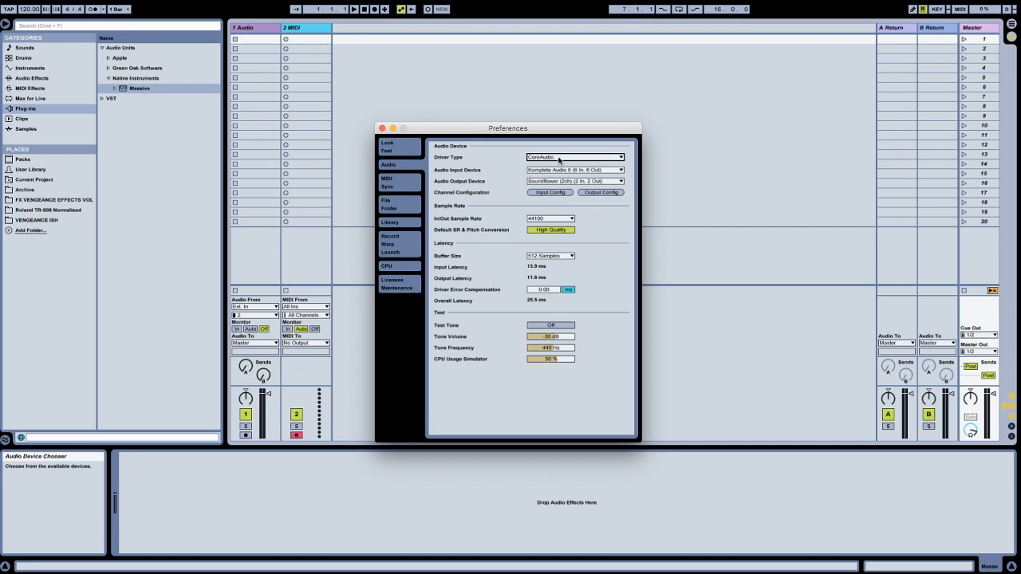
Step: Set the audio input device to Komplete Audio 6 (6 In, 6 Out) and the output device to Soundflower (2ch) (2 In, 2 Out)
left_click(621, 171)
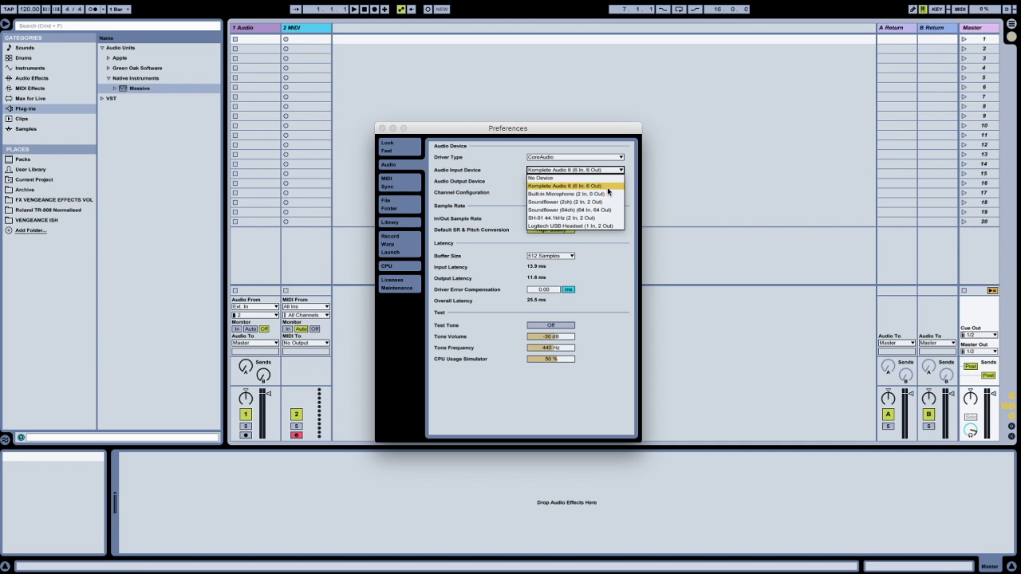
left_click(565, 185)
left_click(575, 181)
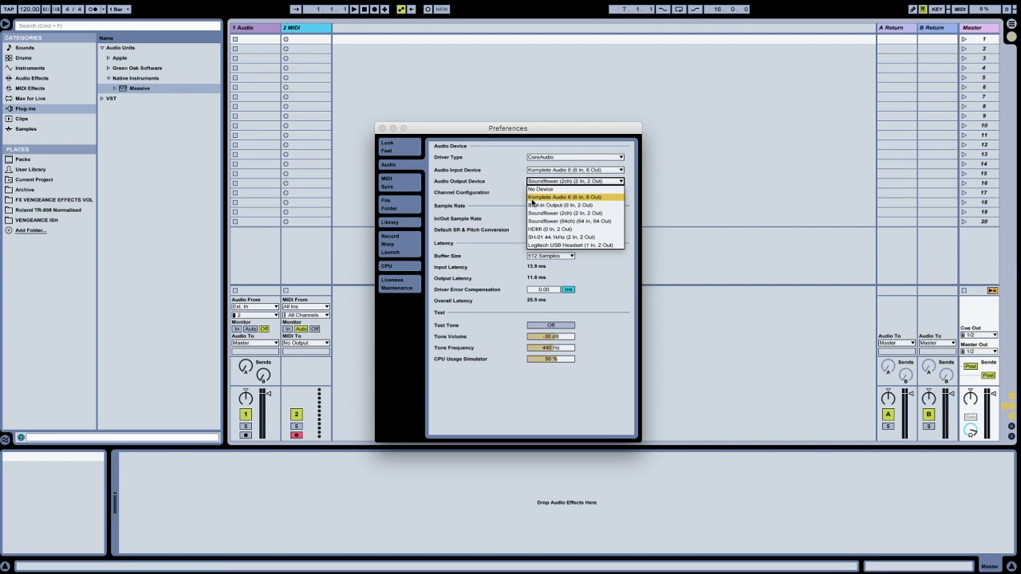
left_click(607, 214)
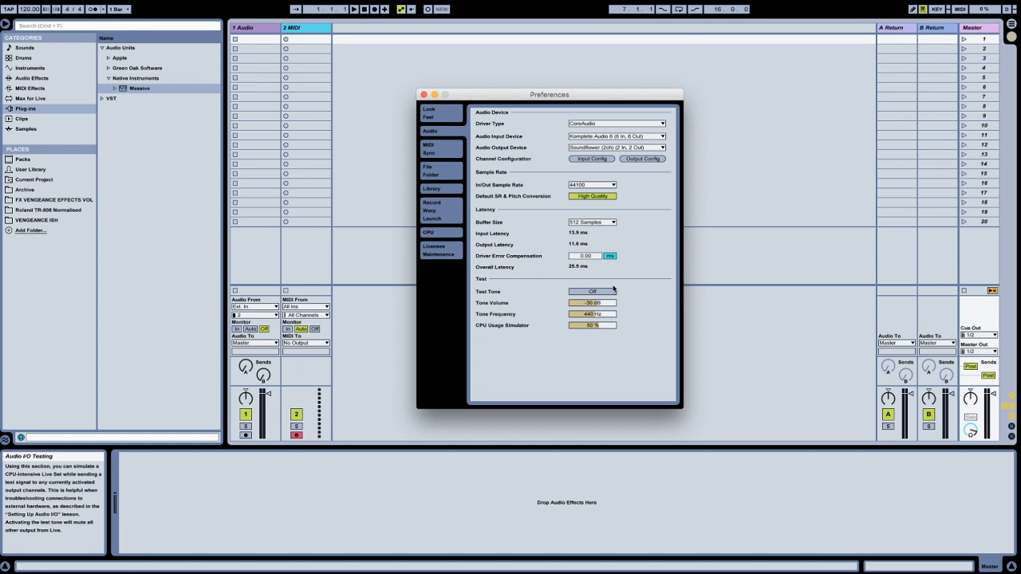
left_click(605, 225)
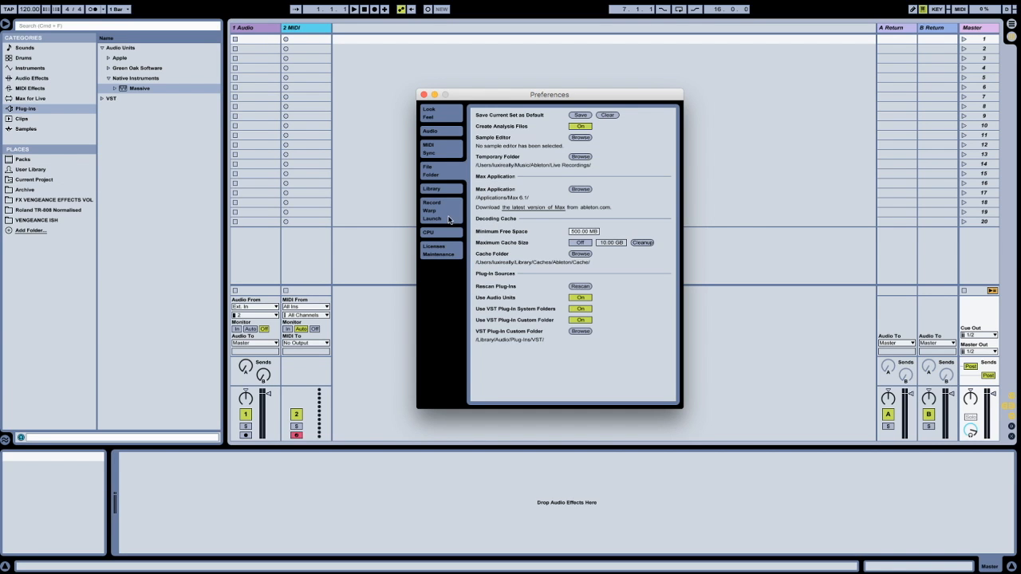
Step: Try the Default 8 skin in the look and feel preferences and return to the Clay skin
left_click(439, 118)
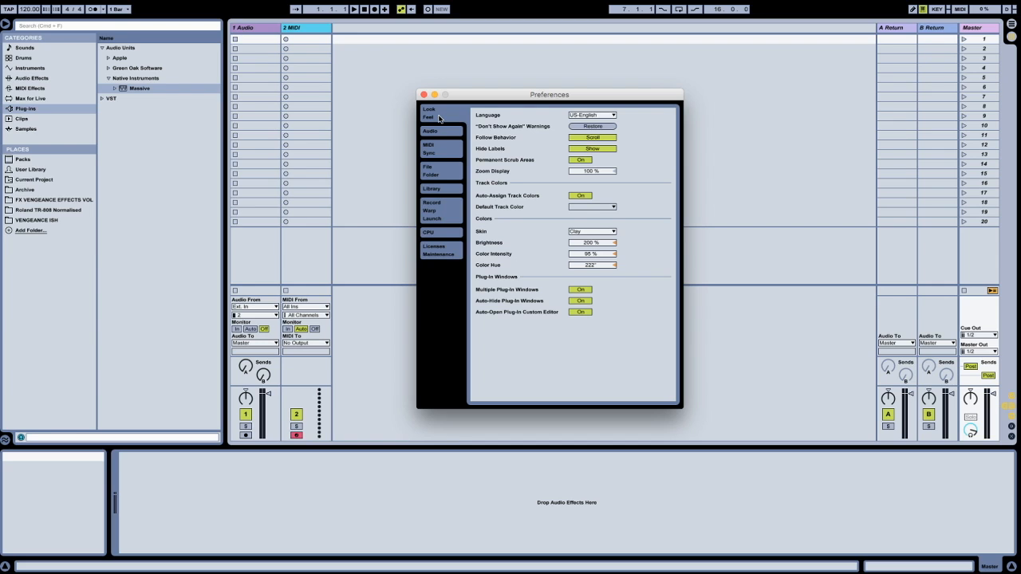
left_click(604, 233)
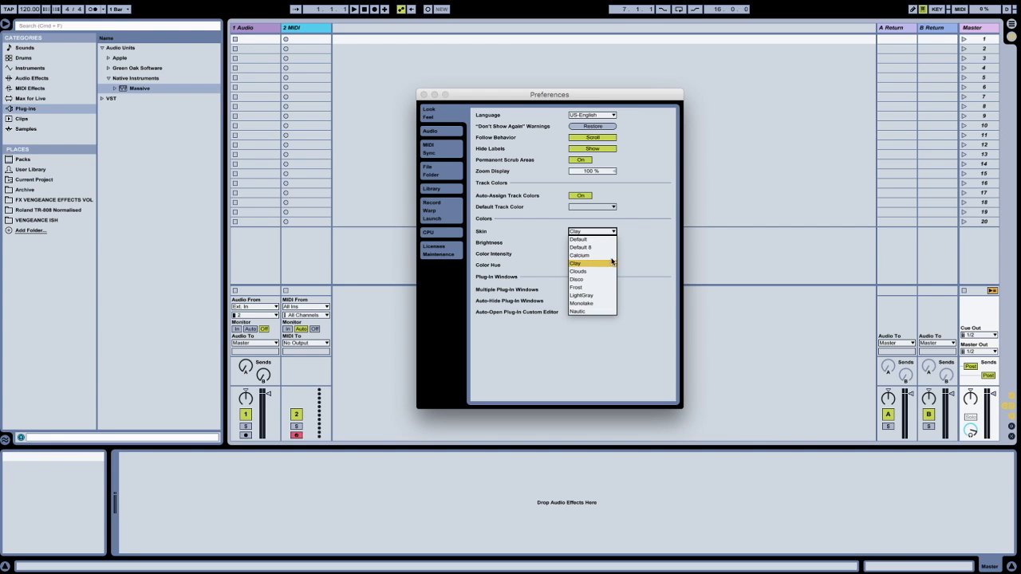
left_click(600, 247)
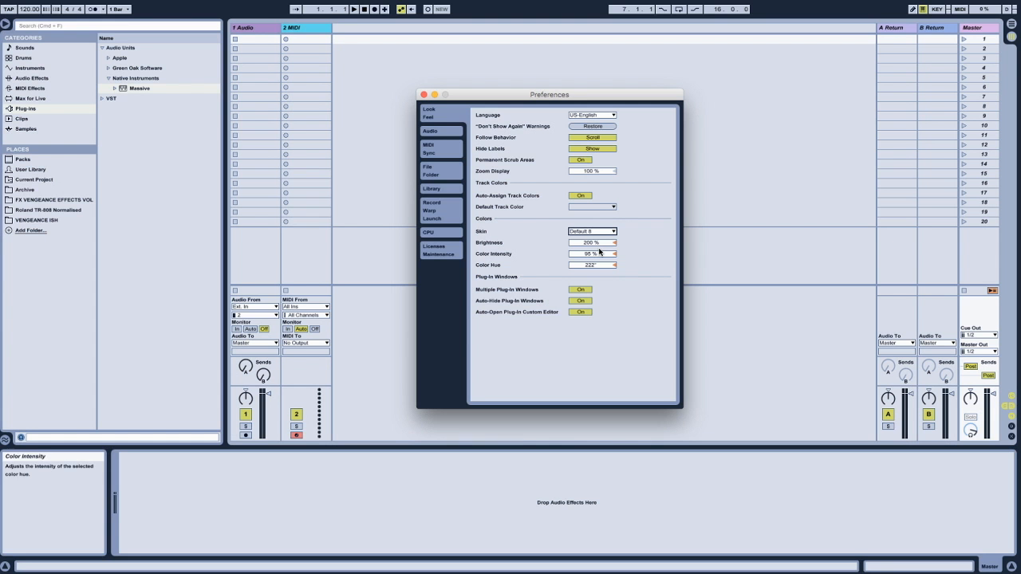
left_click(599, 231)
left_click(601, 262)
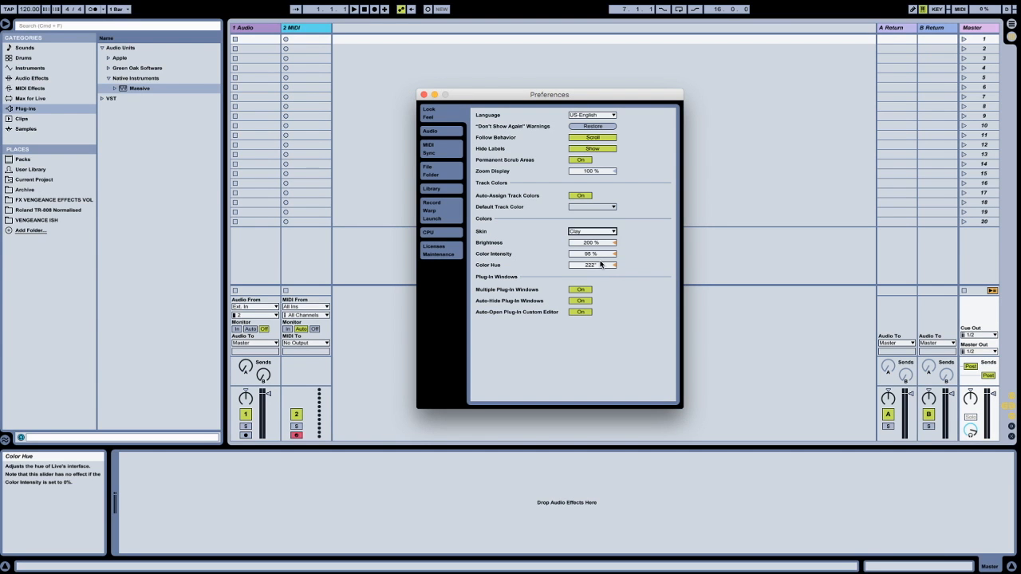
mouse_move(597, 266)
left_mouse_down()
mouse_move(597, 215)
mouse_move(597, 264)
left_mouse_up()
Step: Set the recording count-in to 1 Bar in the record preferences and close the Preferences window
left_click(433, 208)
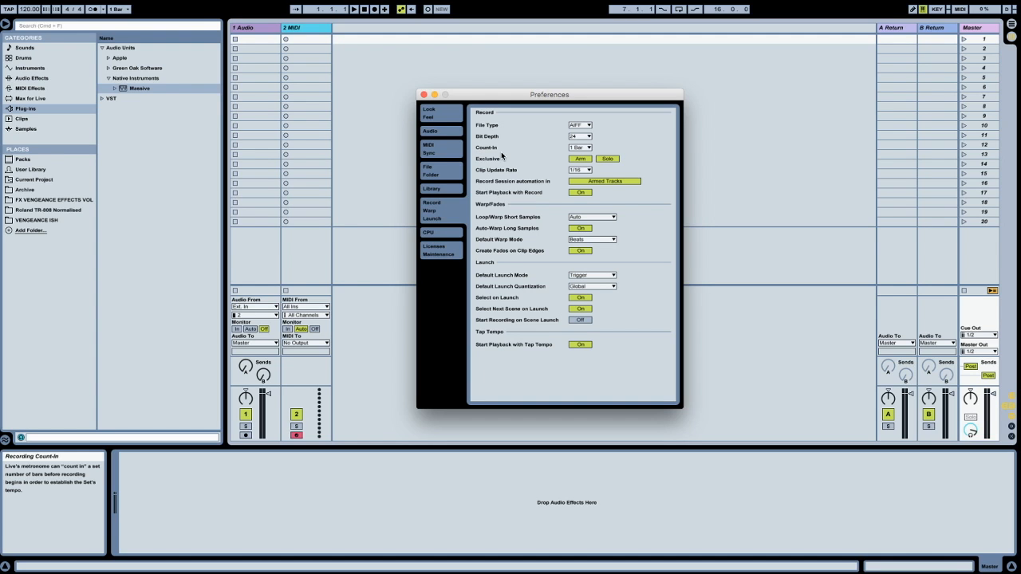
left_click(586, 148)
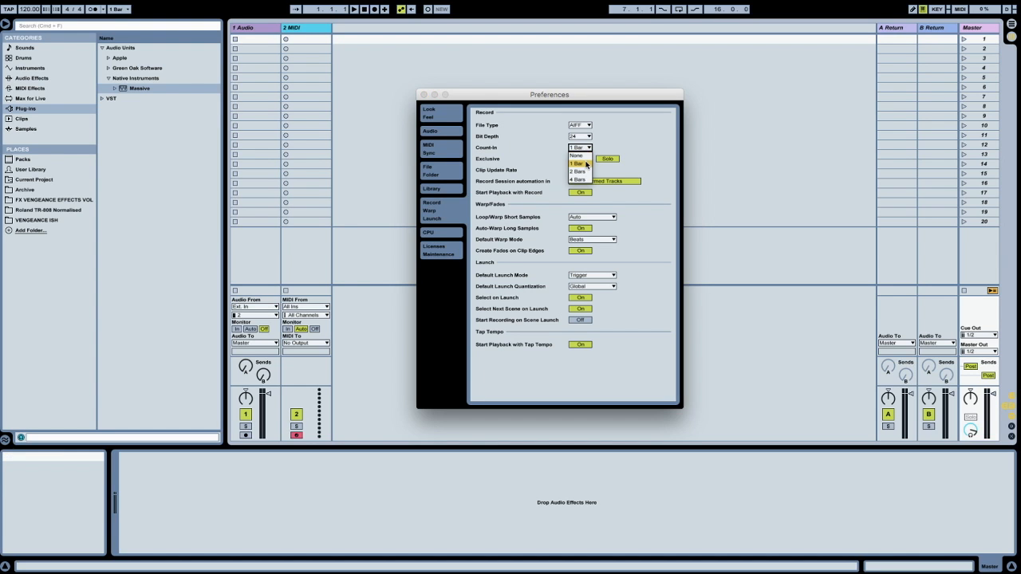
left_click(585, 165)
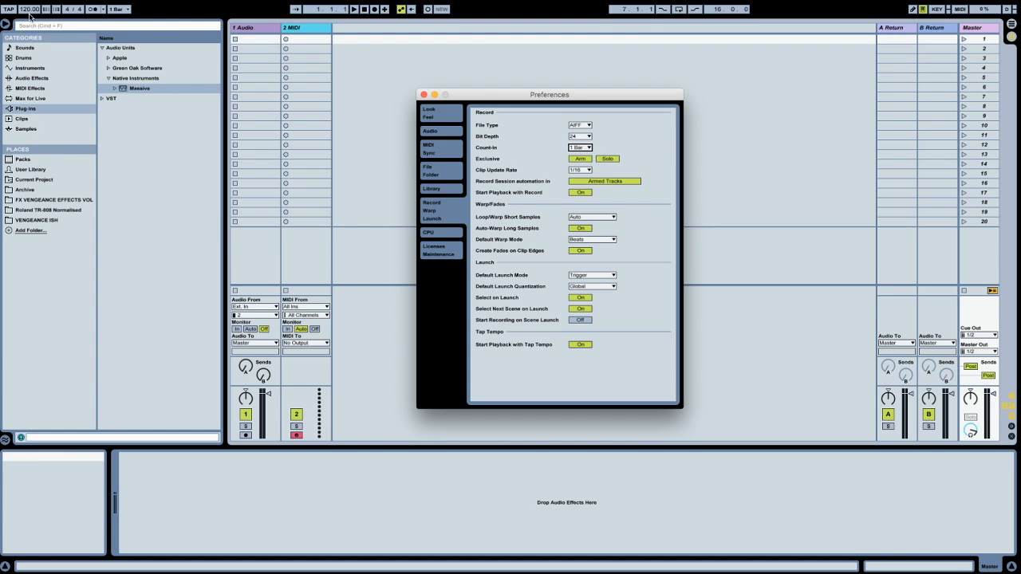
left_click(69, 10)
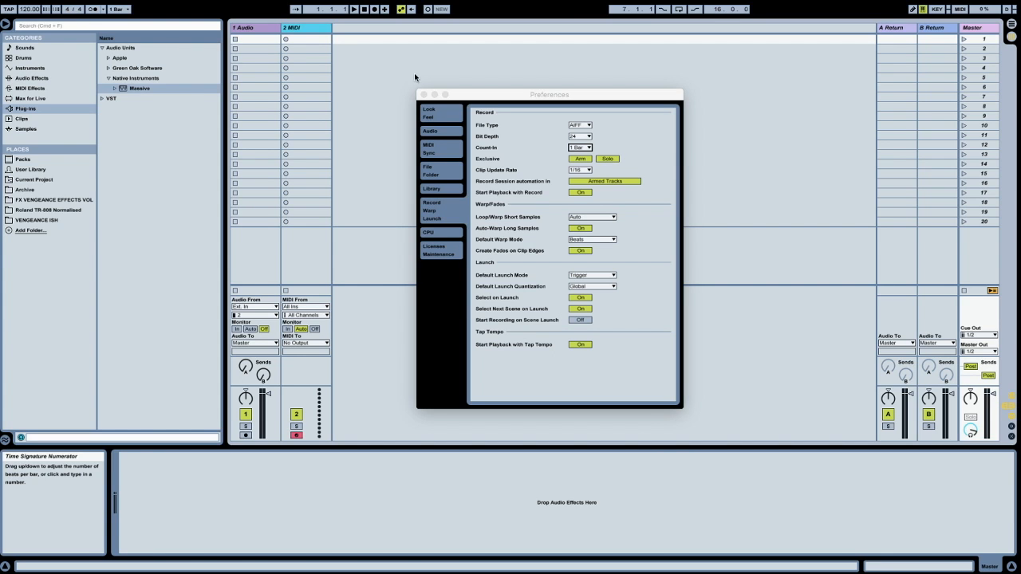
left_click(588, 149)
left_click(589, 149)
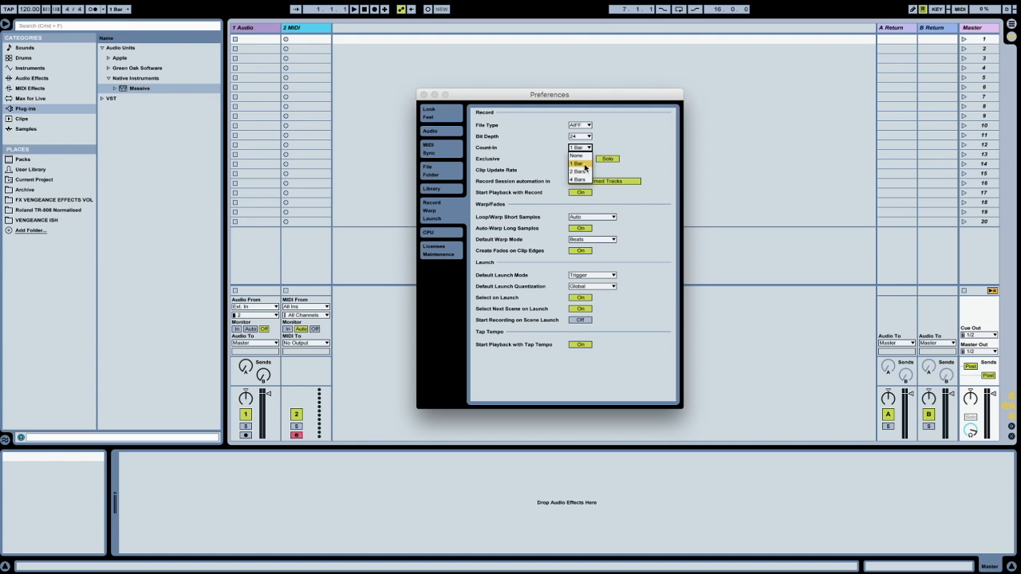
left_click(626, 178)
left_click(424, 94)
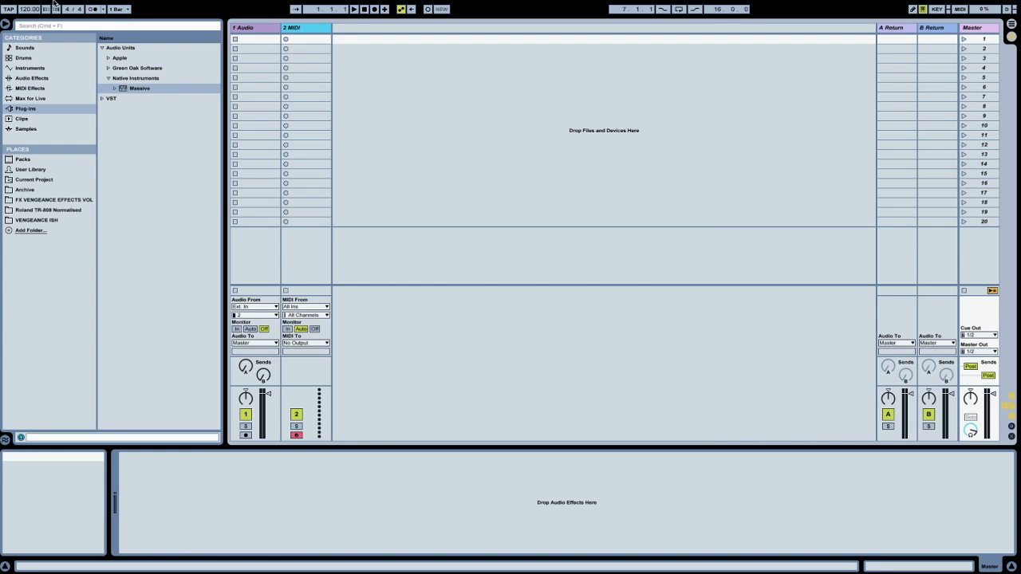
mouse_move(44, 2)
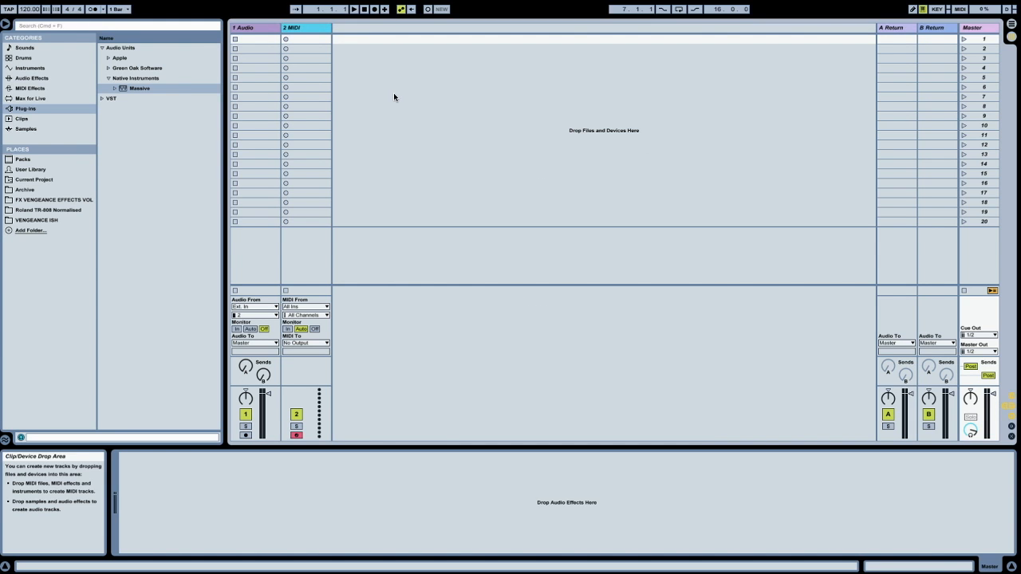
mouse_move(94, 2)
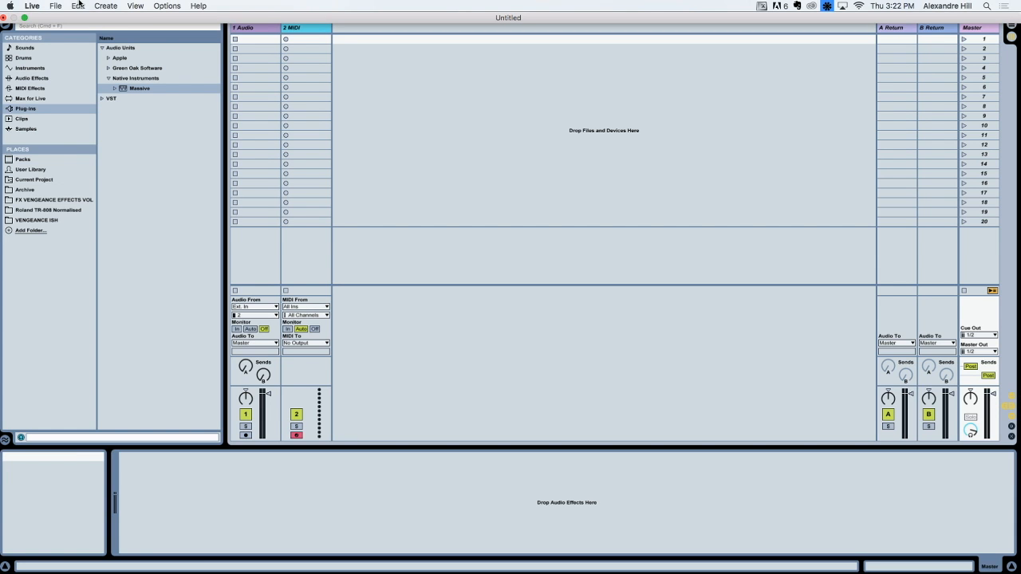
left_click(9, 7)
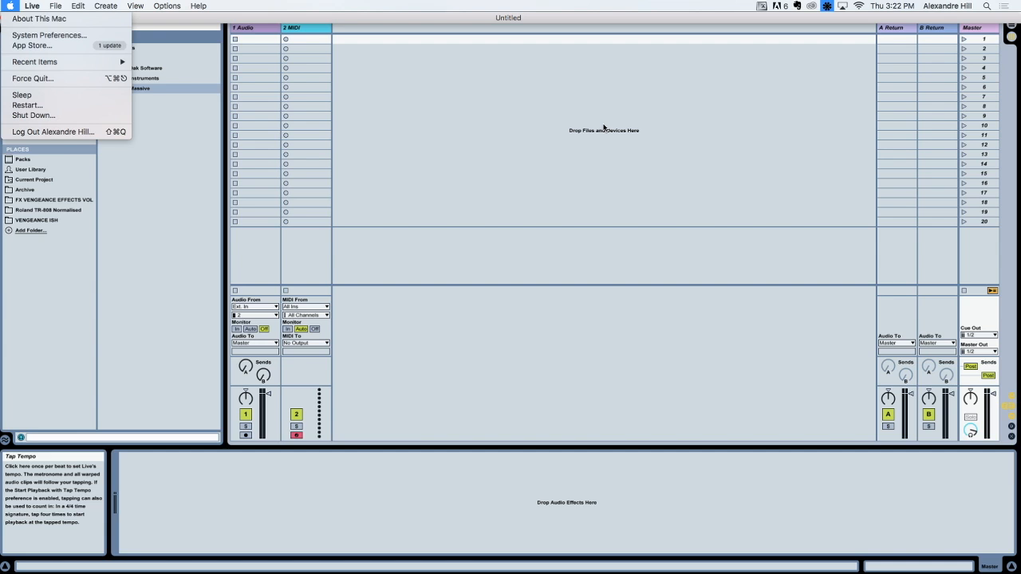
left_click(537, 176)
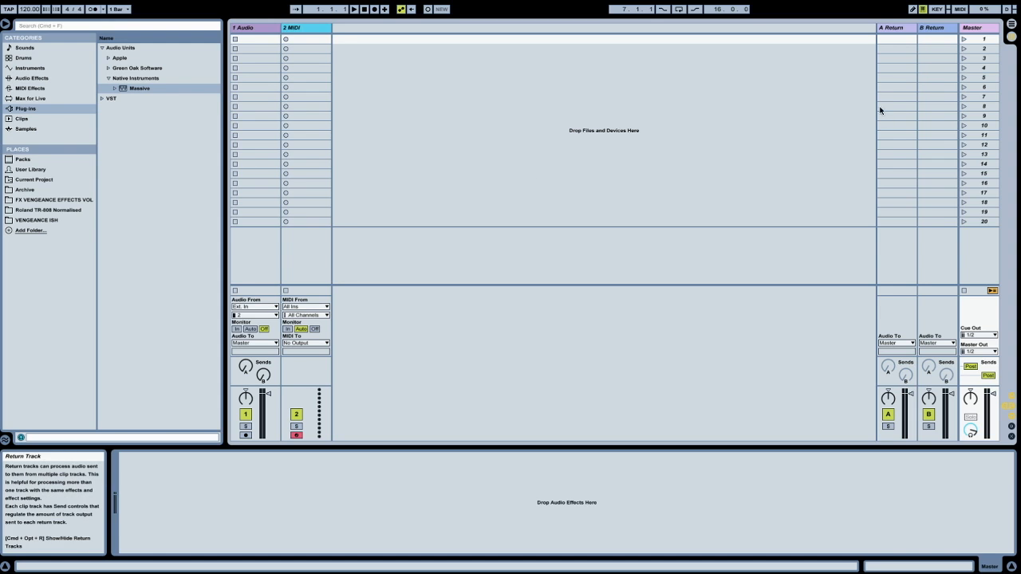
Step: Select the 1 Audio track in the Session View
left_click(908, 53)
left_click(247, 33)
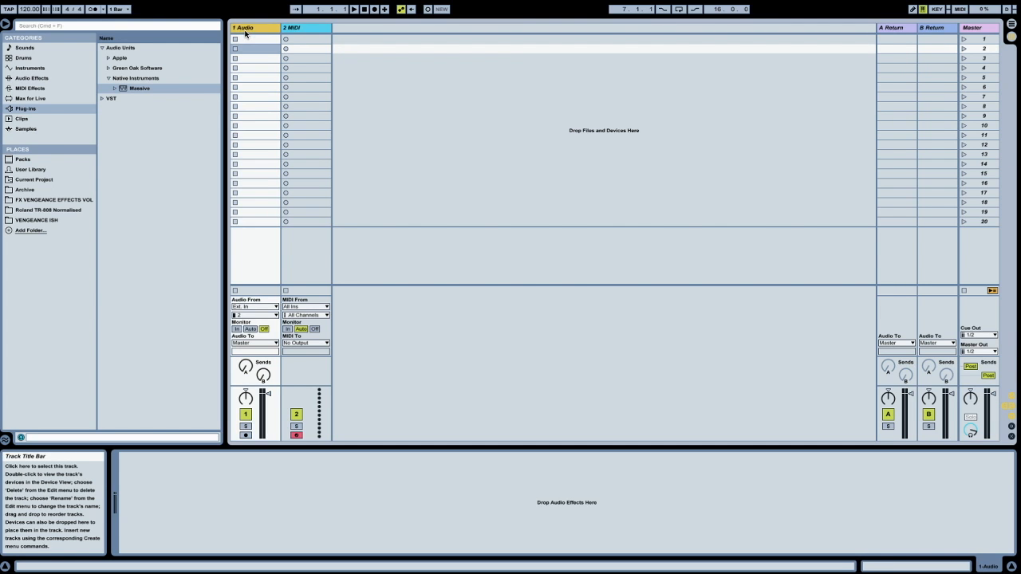
Step: Examine the 1 Audio and 2 MIDI tracks in turn, comparing their device areas and clip slots
left_click(314, 30)
left_click(263, 30)
left_click(264, 39)
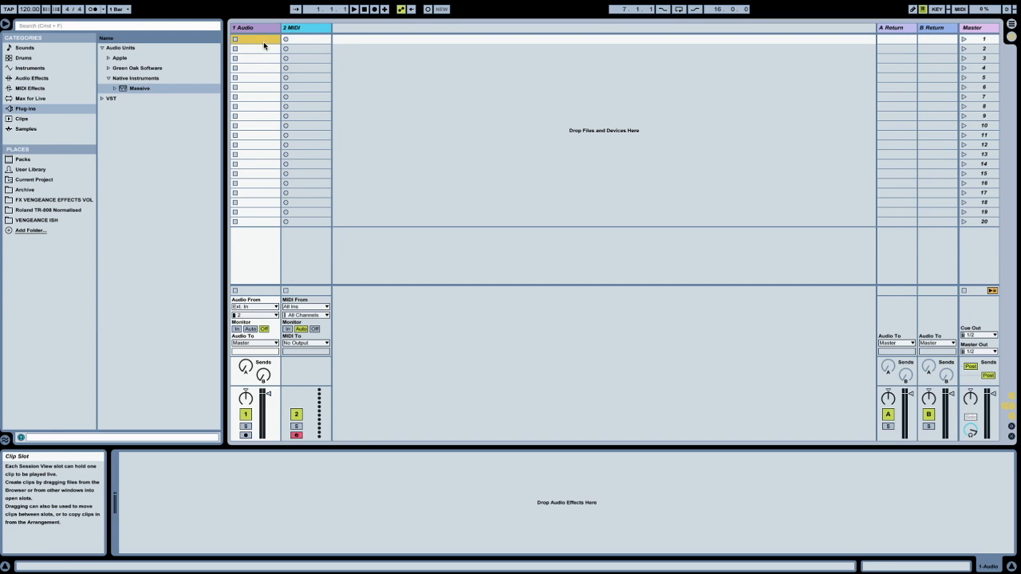
left_click(248, 27)
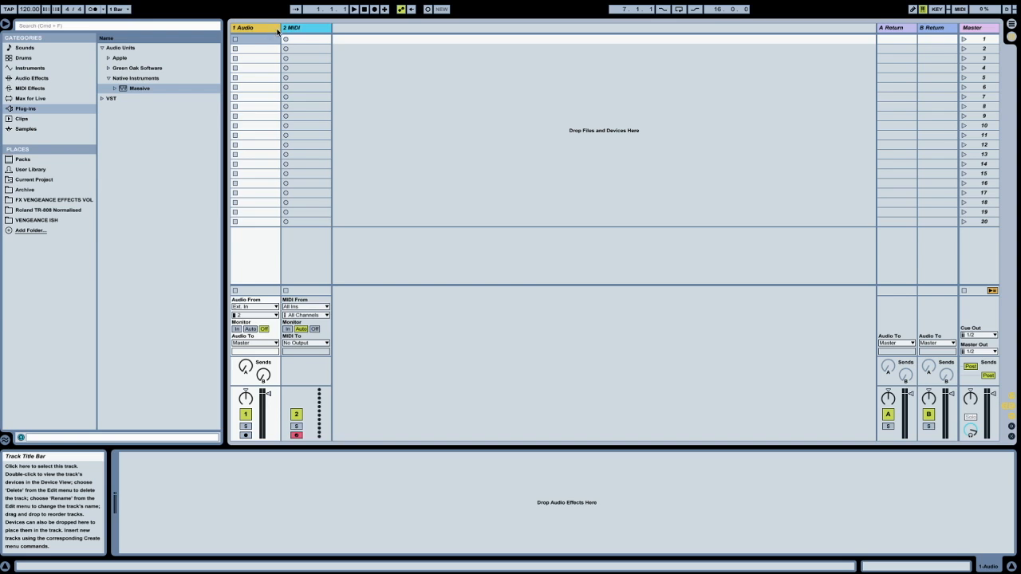
left_click(298, 32)
left_click(269, 30)
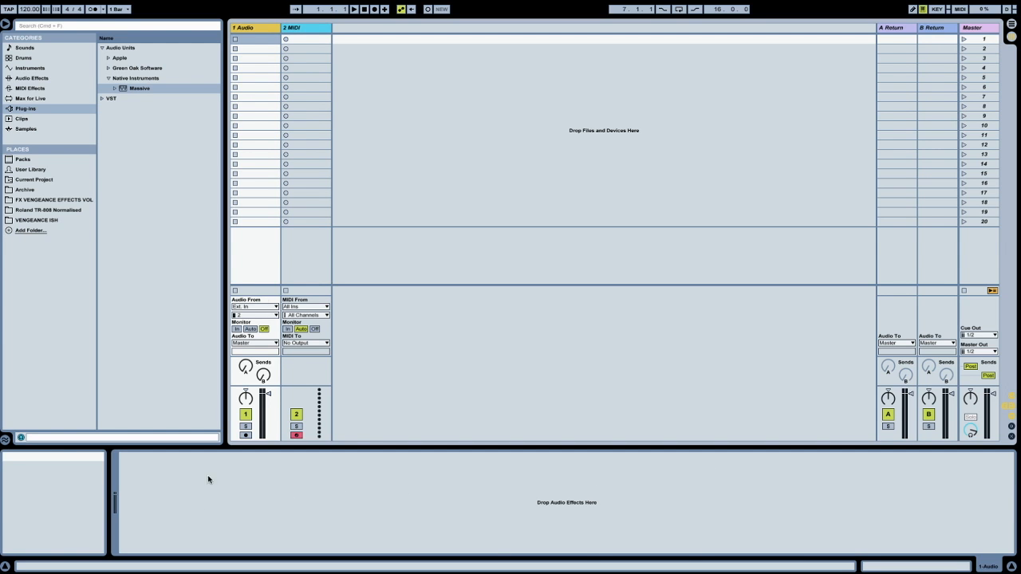
left_click(310, 32)
left_click(259, 29)
left_click(301, 31)
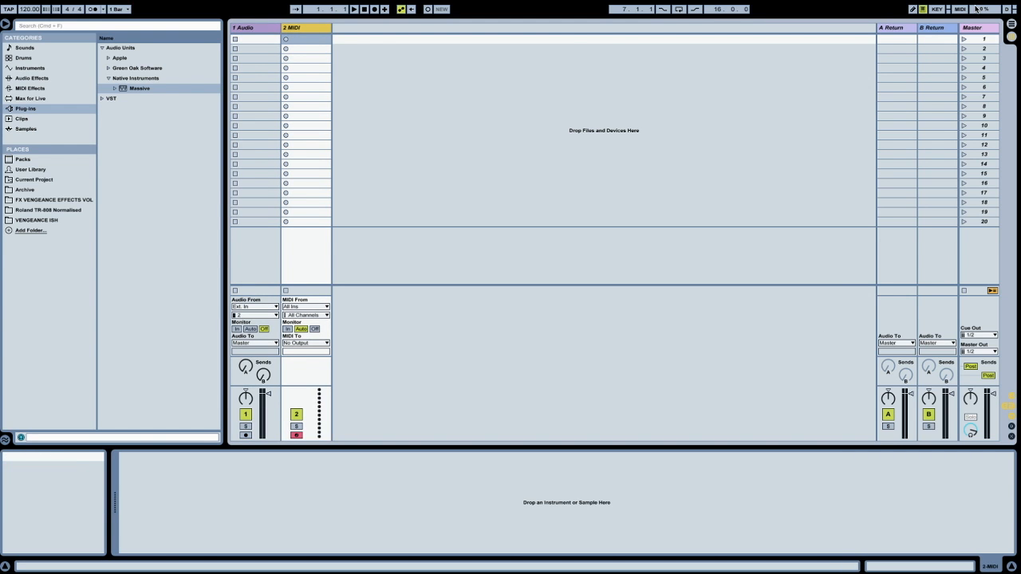
Step: Examine the A Return and B Return tracks in turn, leaving A Return selected
left_click(904, 30)
left_click(928, 31)
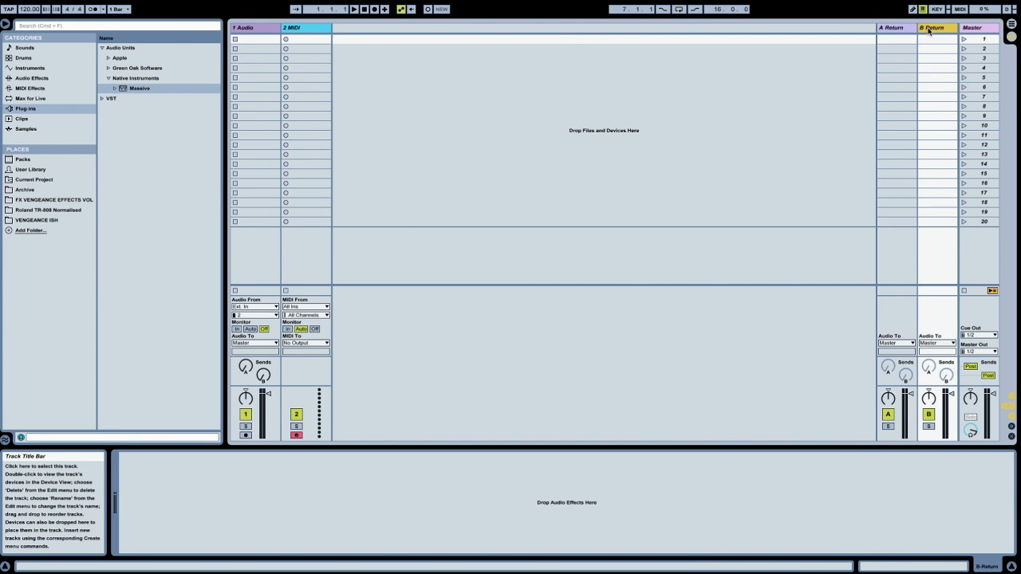
left_click(892, 31)
left_click(925, 30)
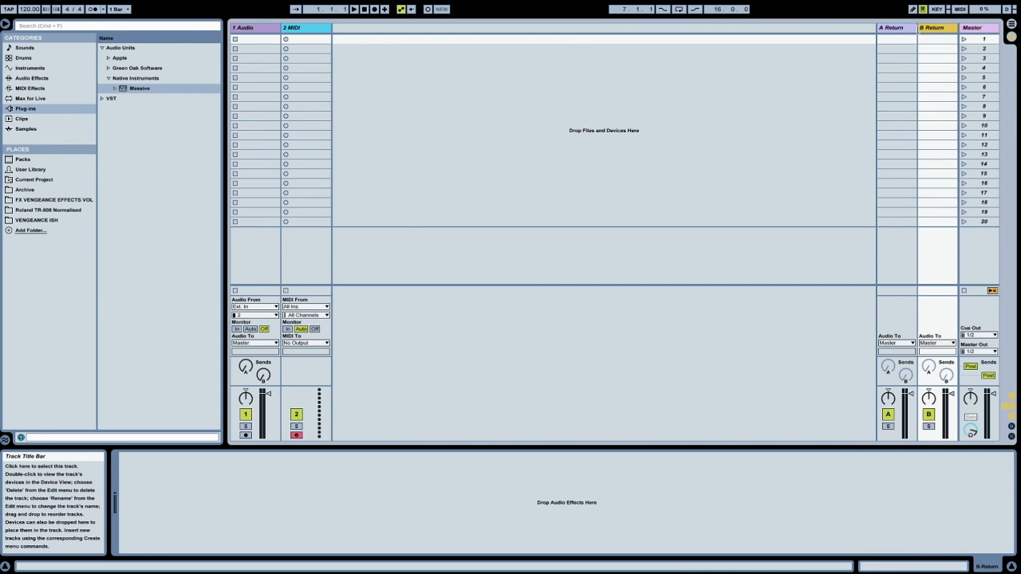
left_click(906, 32)
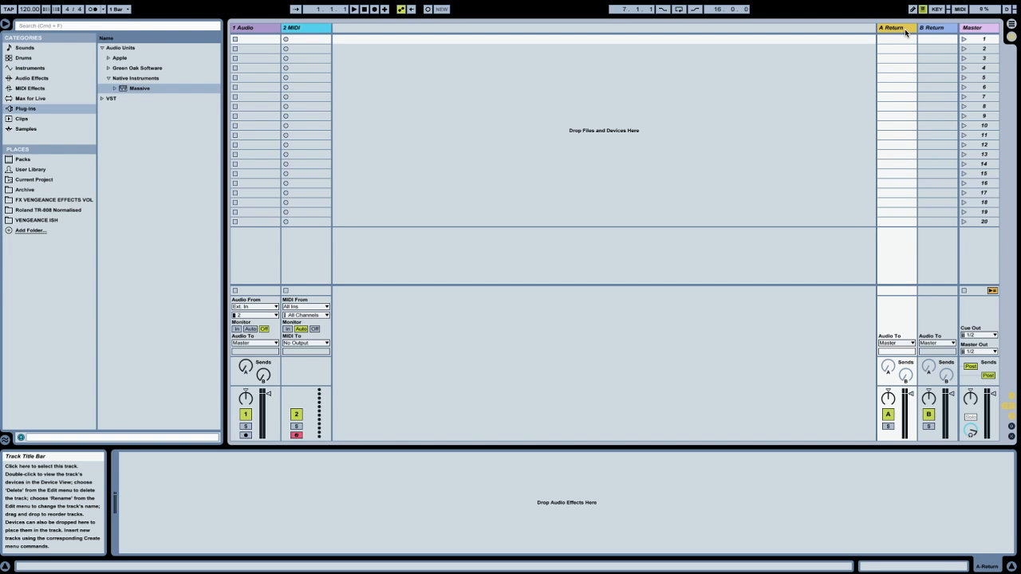
left_click(933, 32)
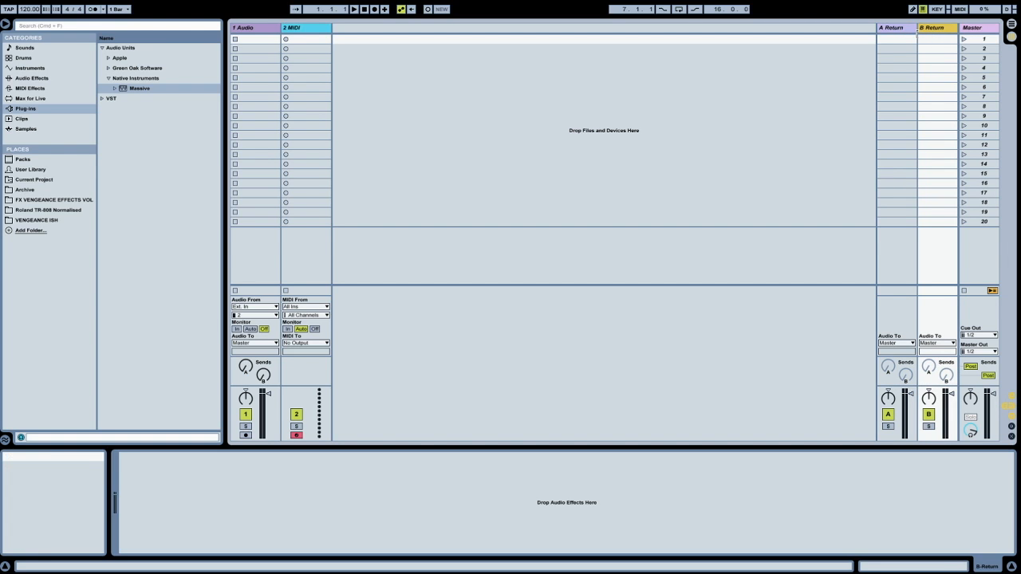
left_click(911, 33)
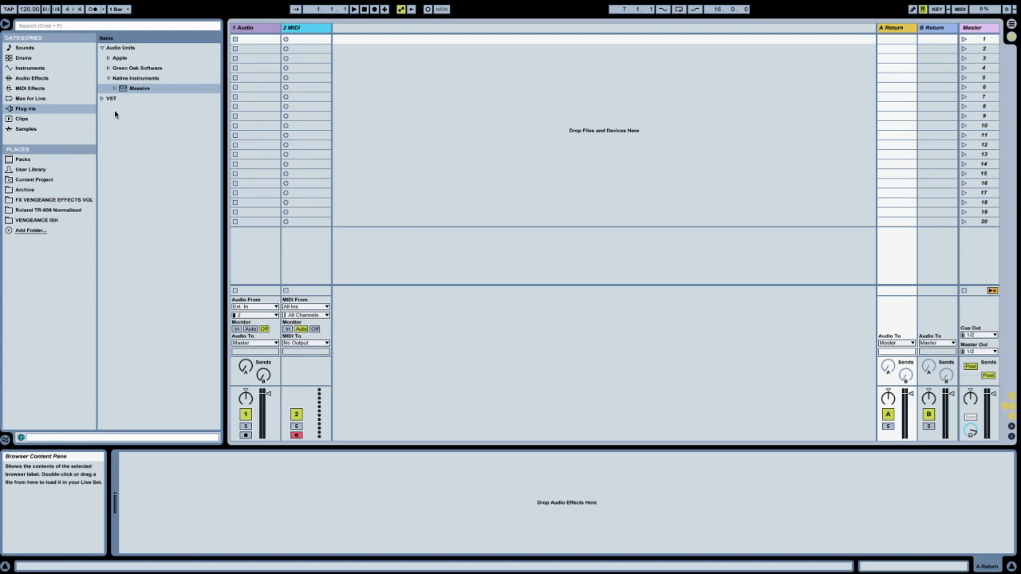
Step: Add the Cathedral.adv hall preset of the Reverb audio effect to the A Return track
left_click(32, 78)
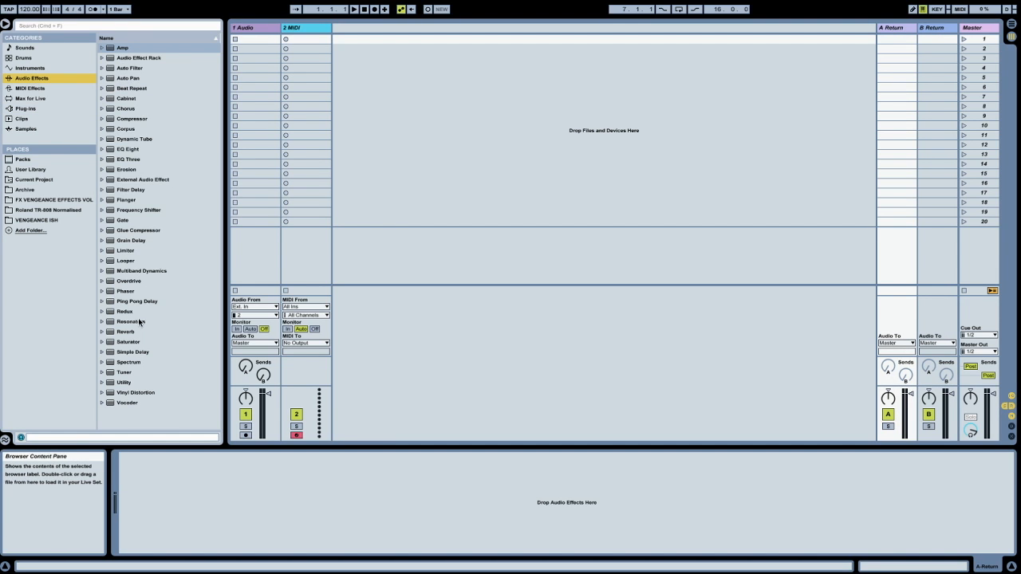
left_click(102, 333)
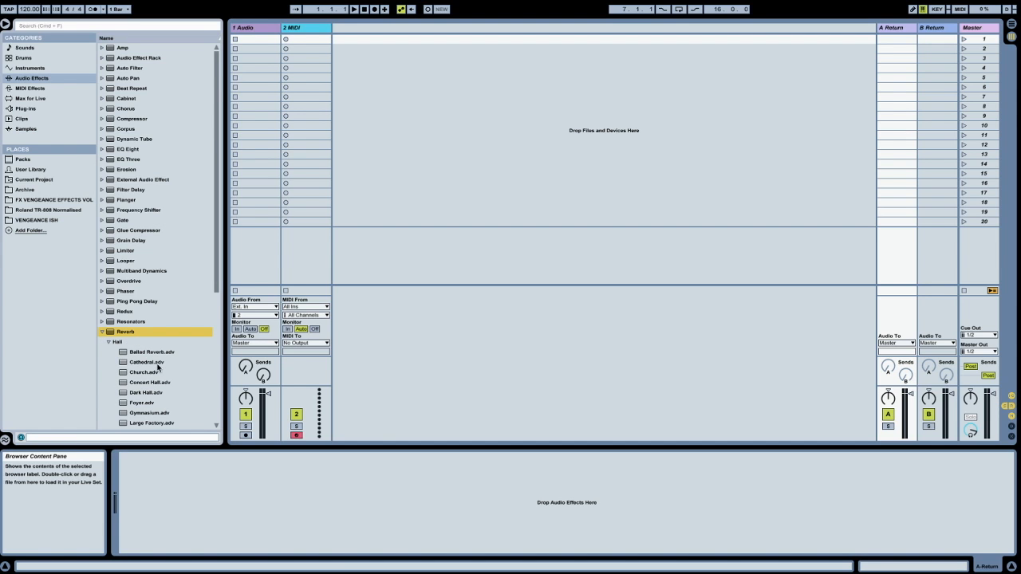
scroll(159, 369, "down", 3)
left_click(135, 292)
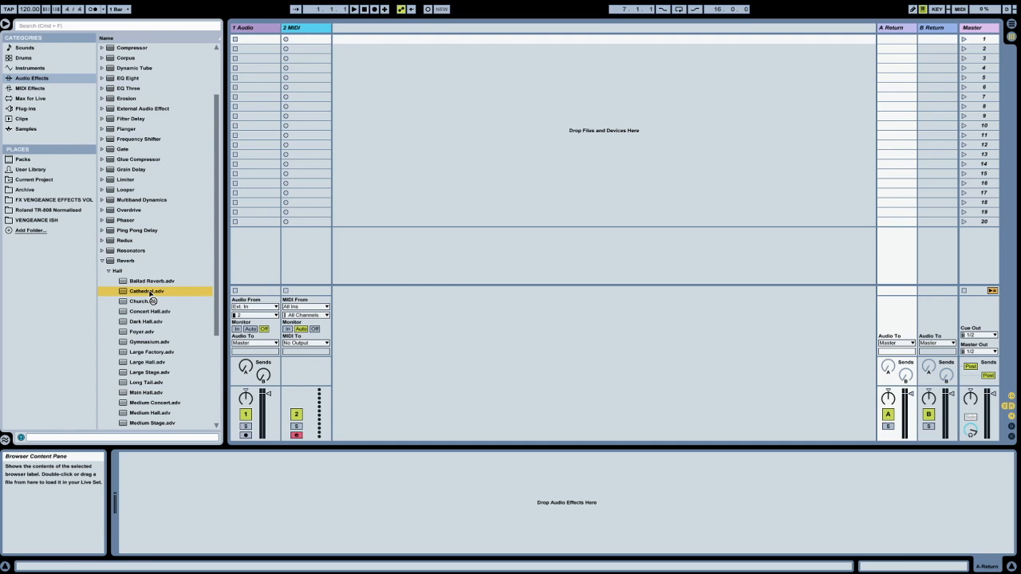
left_click(64, 78)
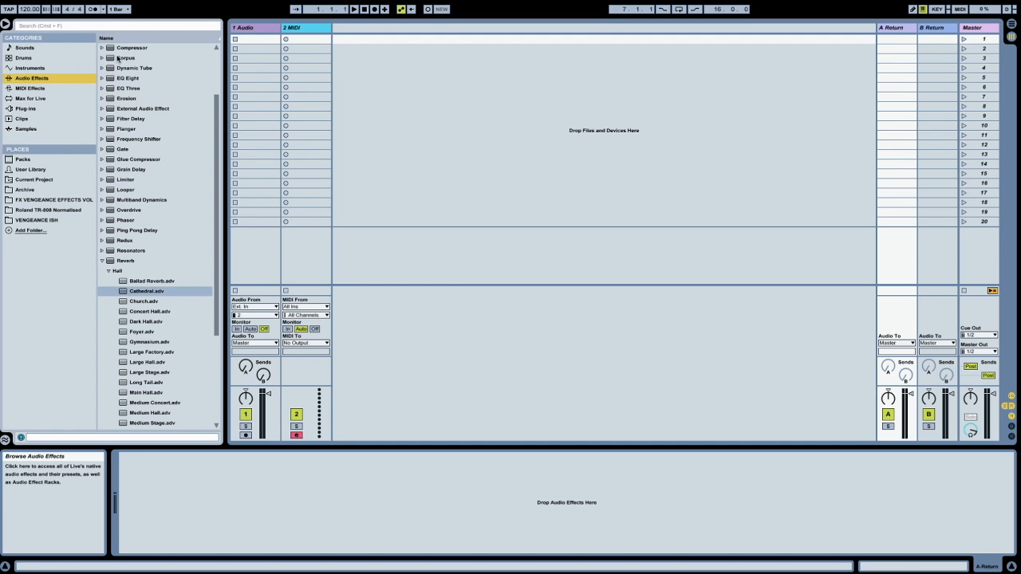
left_click(124, 263)
scroll(112, 272, "up", 3)
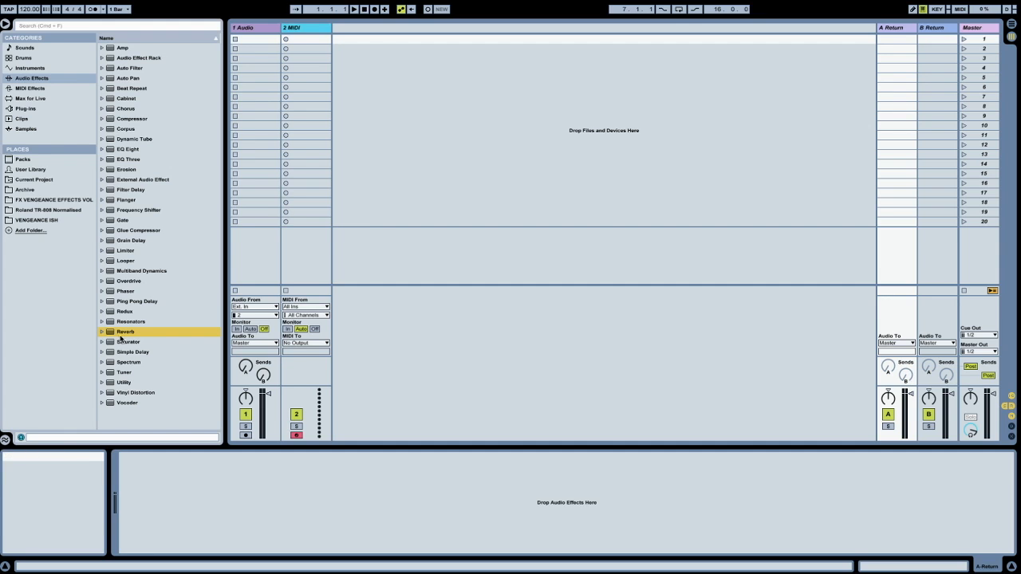
scroll(203, 338, "down", 3)
left_click_drag(153, 311, 156, 315)
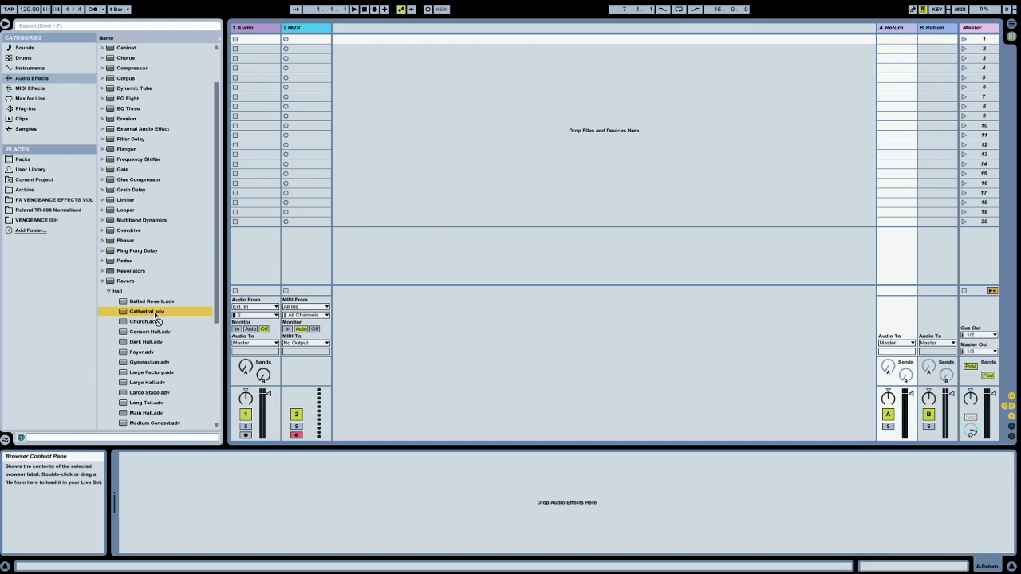
left_click_drag(155, 314, 897, 317)
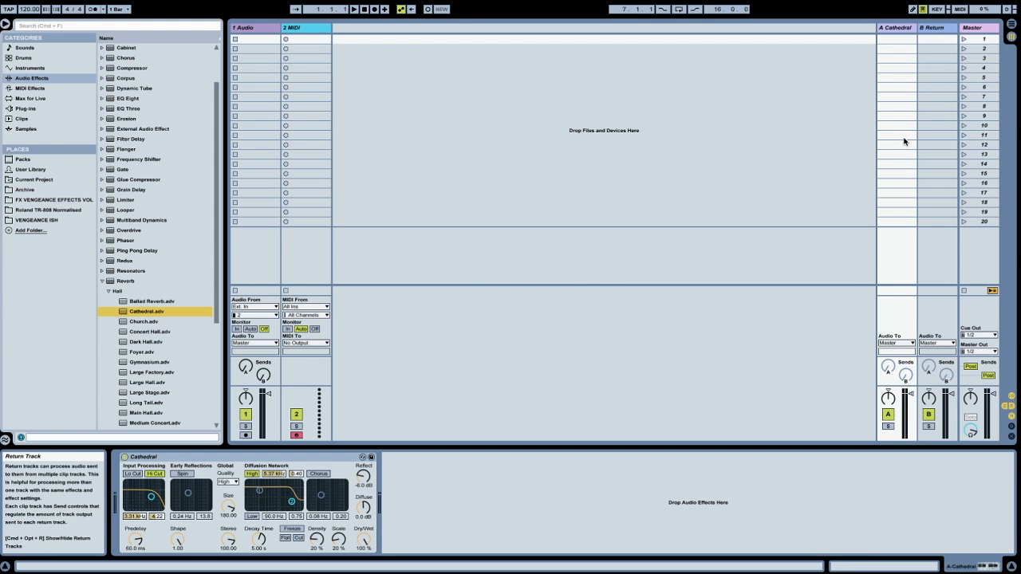
Step: Examine the Cathedral reverb's settings on the first return track, including its Dry/Wet amount
left_click(907, 31)
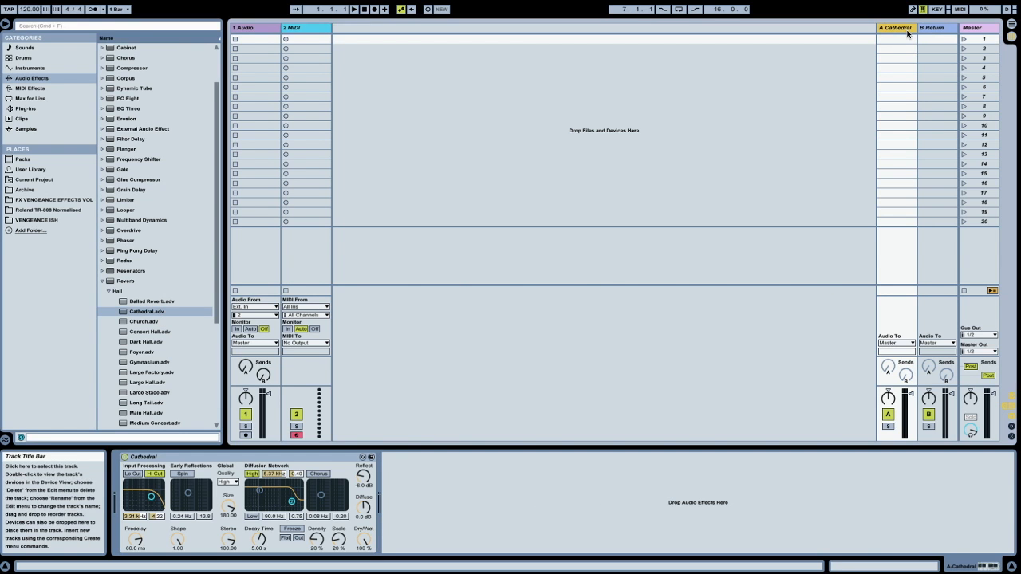
left_click(279, 463)
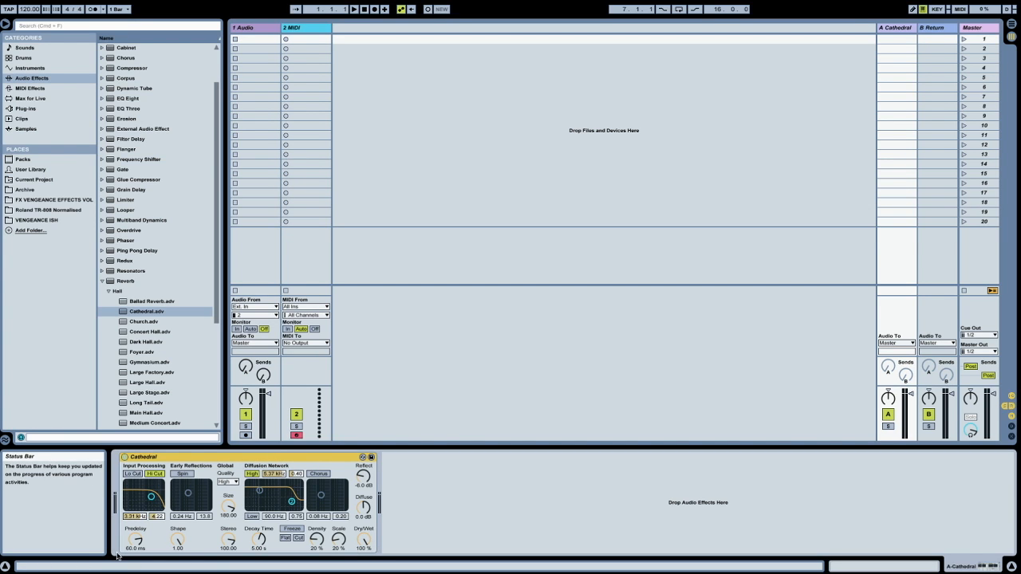
left_click_drag(364, 540, 364, 515)
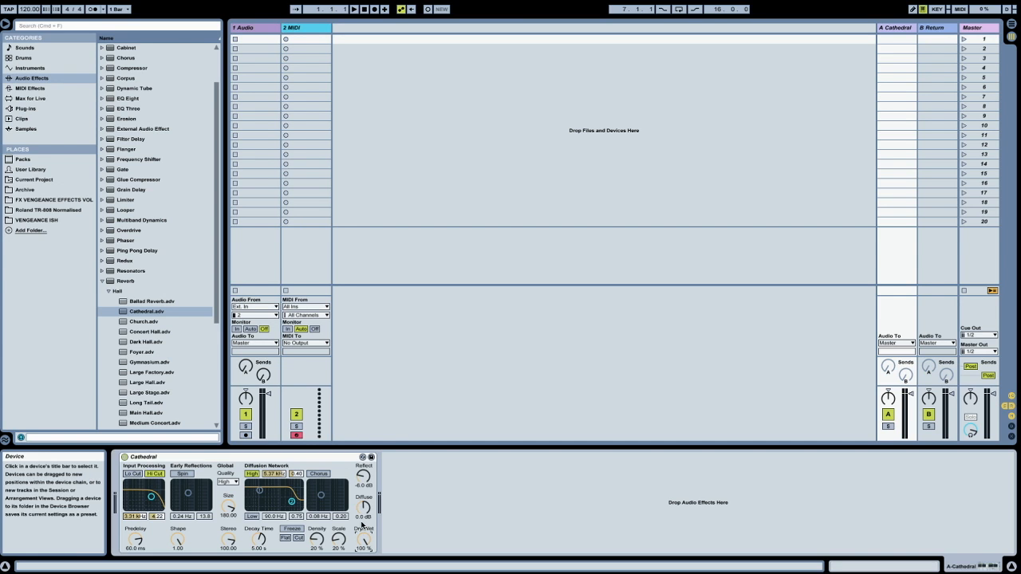
left_click(355, 412)
left_click(366, 542)
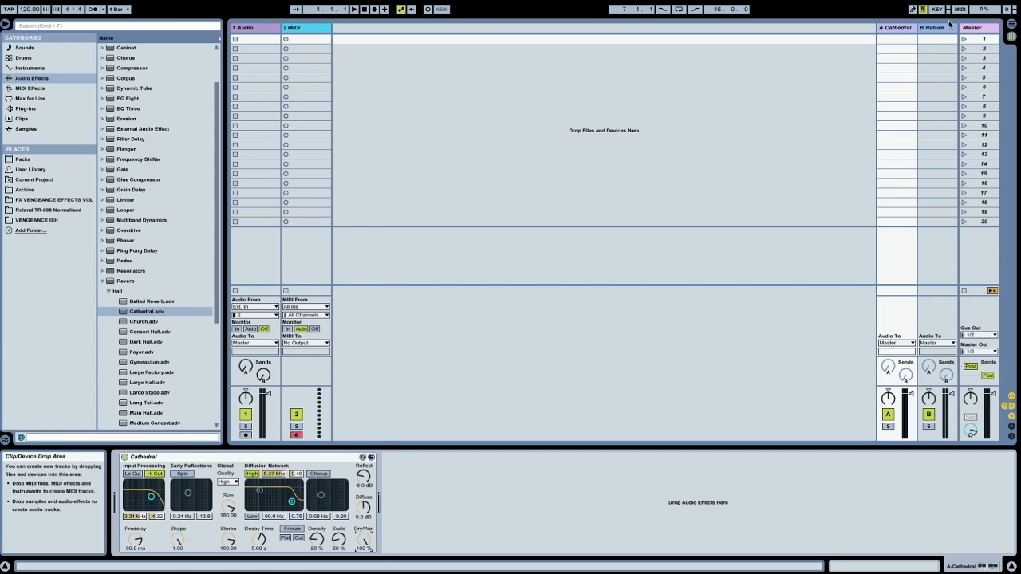
Step: Try out send A on the 1 Audio track to feed the Cathedral return
left_click(890, 34)
left_click(254, 30)
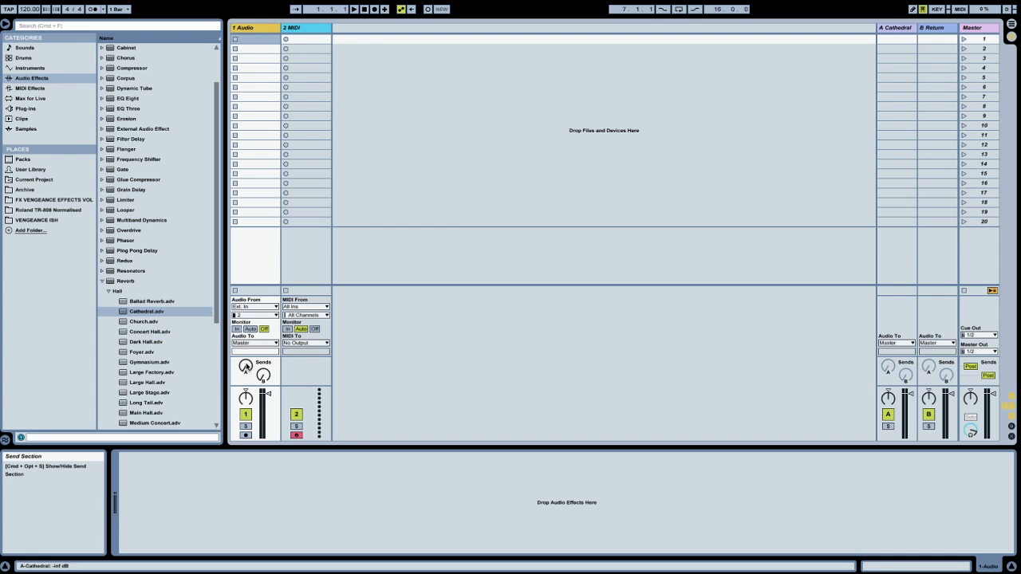
left_click_drag(245, 369, 245, 333)
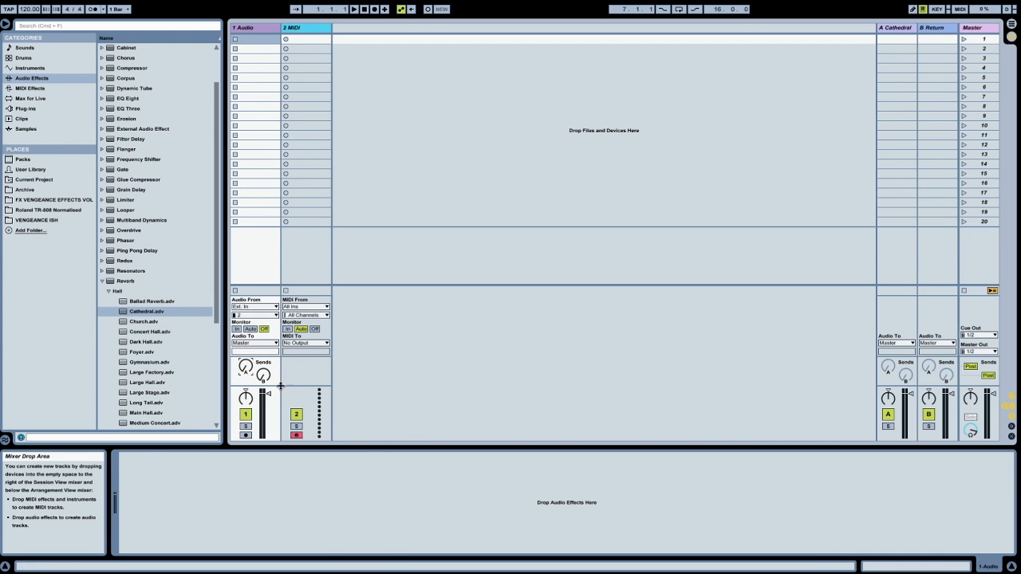
Step: Rename the Cathedral return track as A Reverb and collapse the Reverb presets in the browser
left_click(903, 33)
key("super+r")
type("A Re")
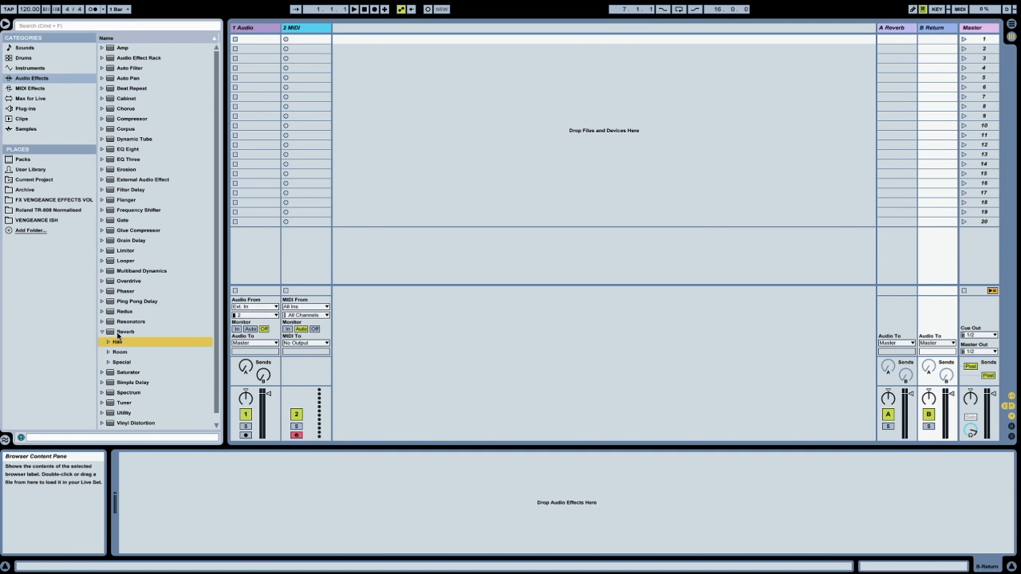
left_click(102, 332)
left_click(546, 148)
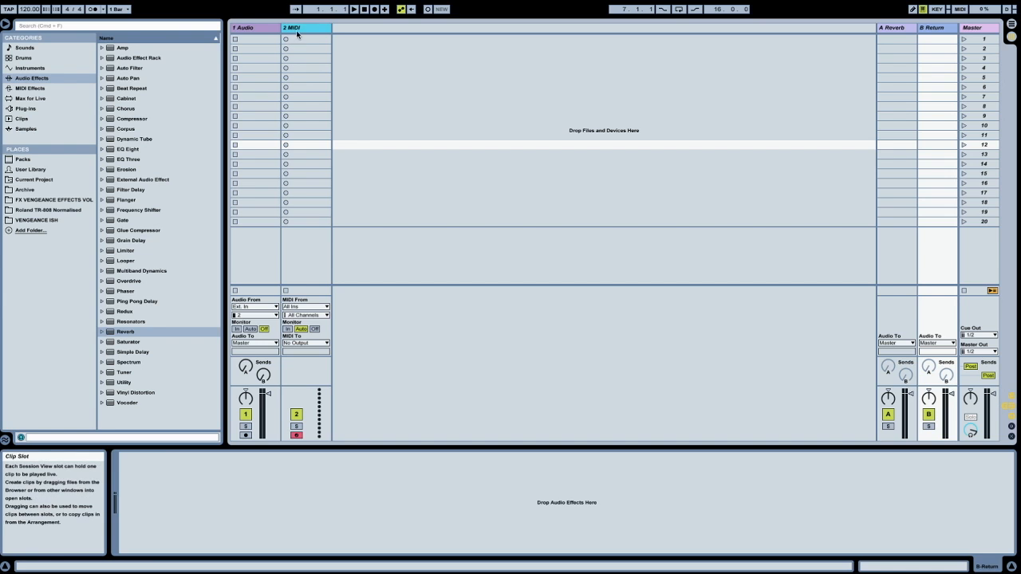
Step: Move the MIDI track ahead of the audio track and rename it SIDECHAIN
left_click(257, 29)
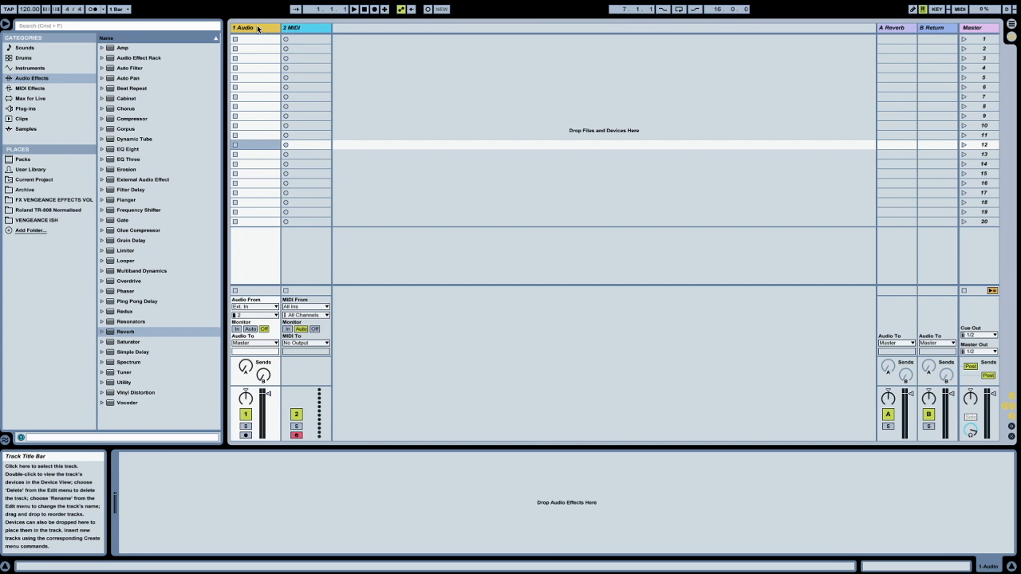
left_click(308, 30)
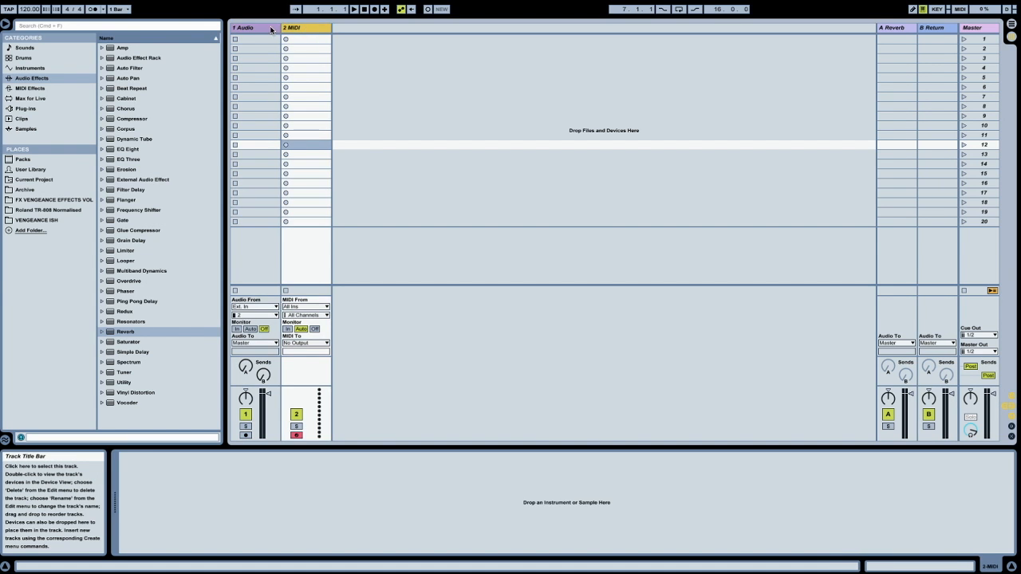
left_click_drag(311, 29, 234, 30)
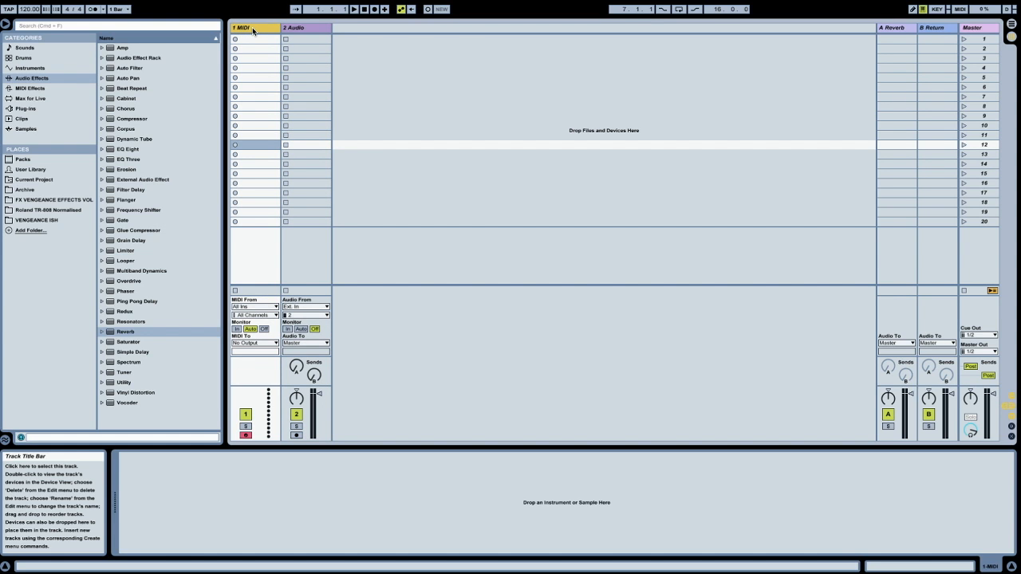
key("super+r")
type("SIDECHAIN")
key("Return")
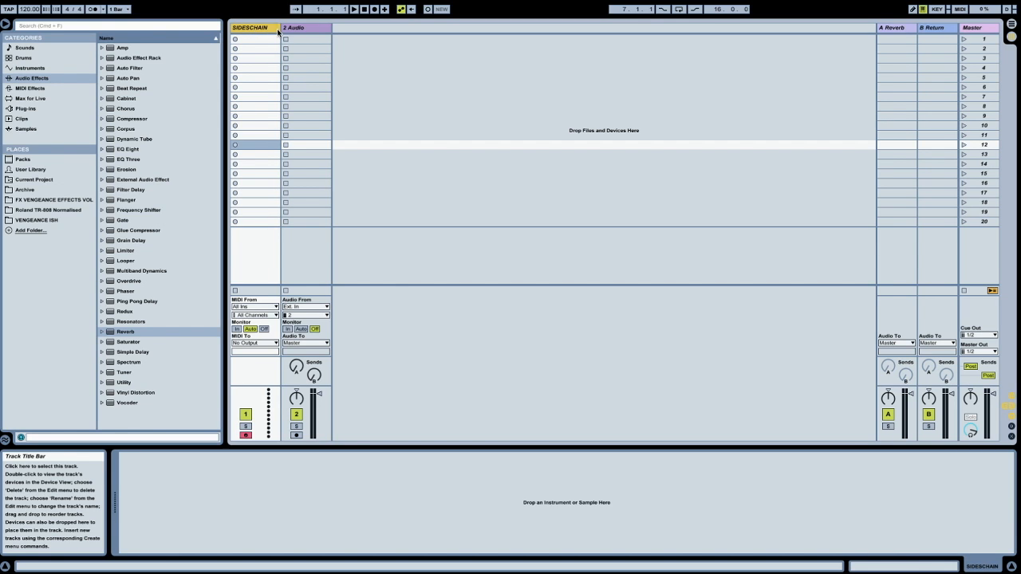
Step: Deactivate the SIDECHAIN track and select its first clip slot
right_click(270, 31)
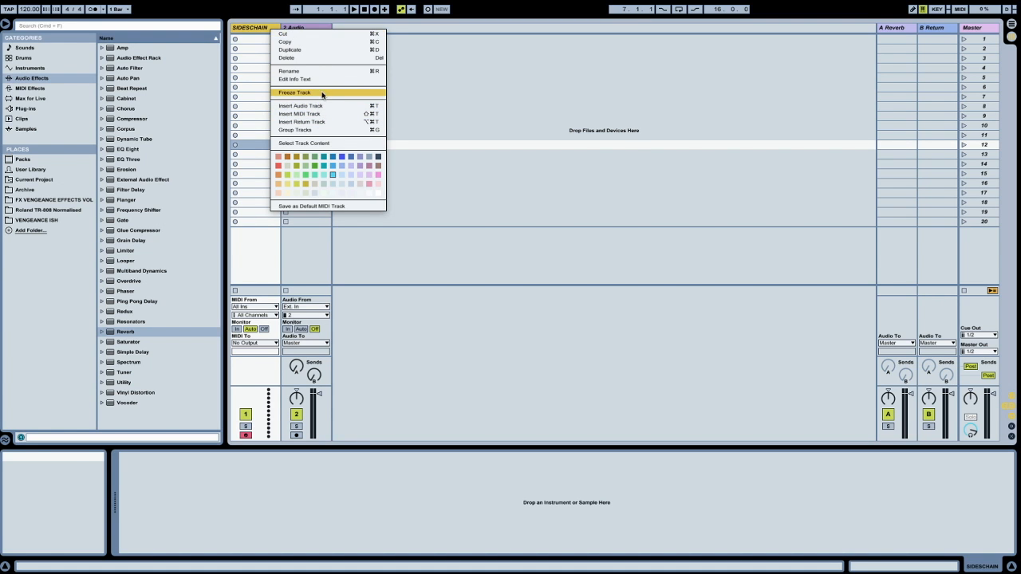
left_click(257, 32)
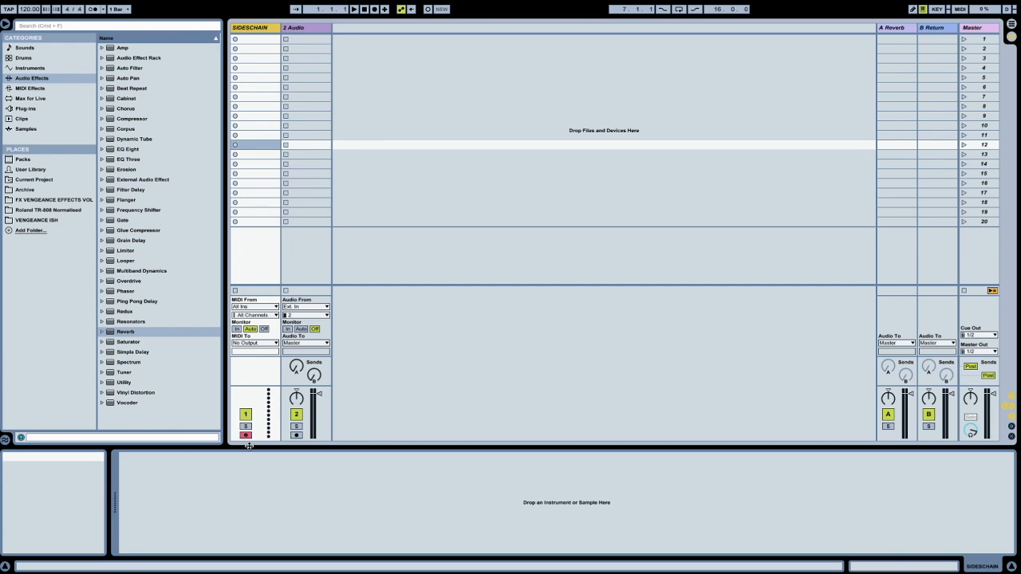
left_click(246, 414)
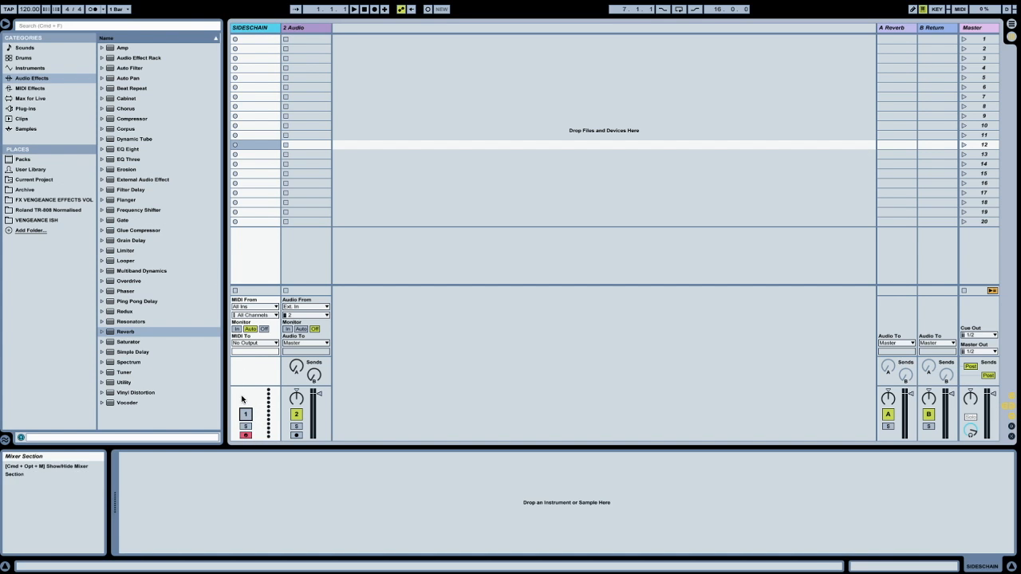
left_click(261, 40)
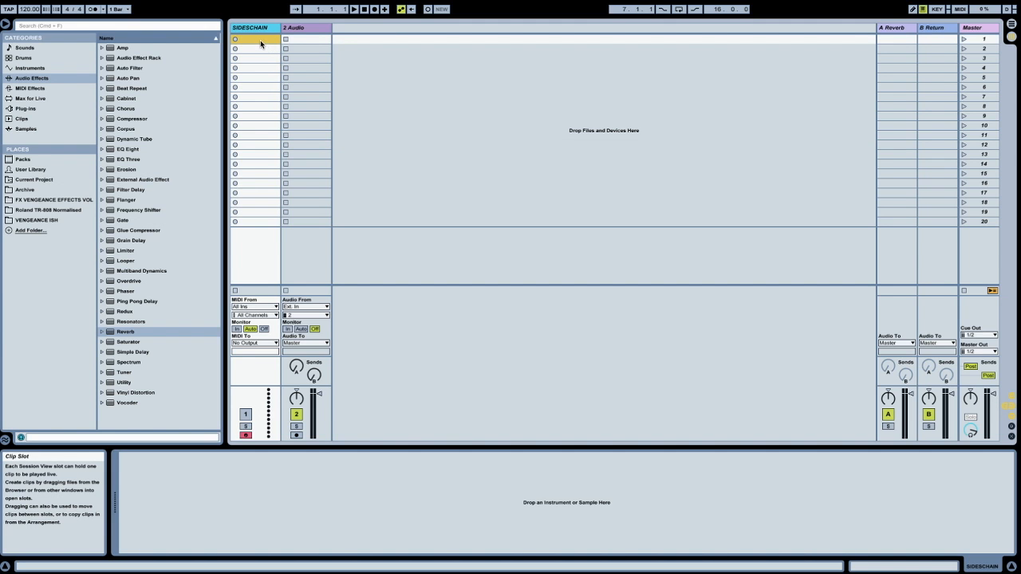
Step: Load the Kit-Core 707 drum kit onto the SIDECHAIN track
left_click(50, 89)
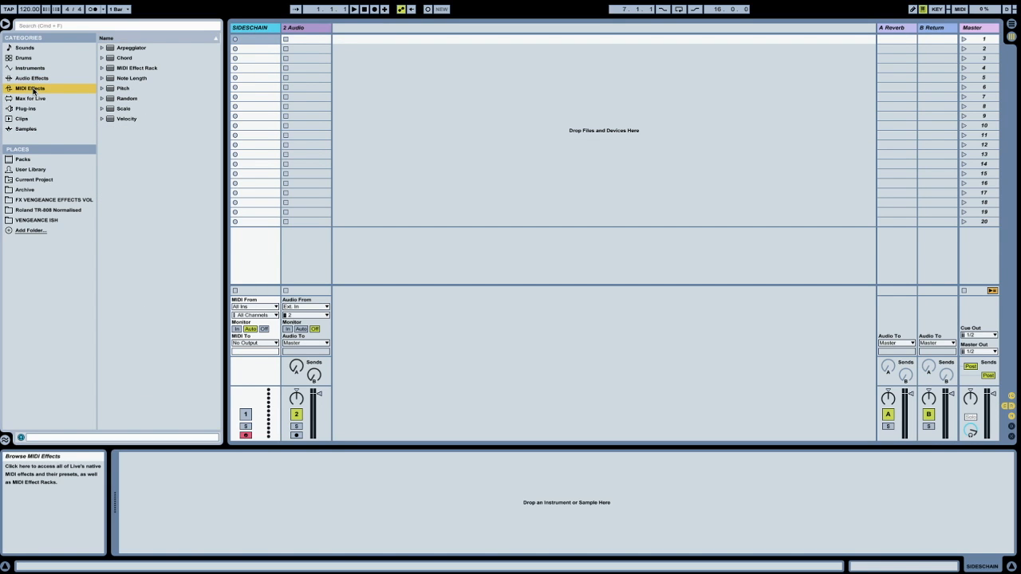
left_click(27, 59)
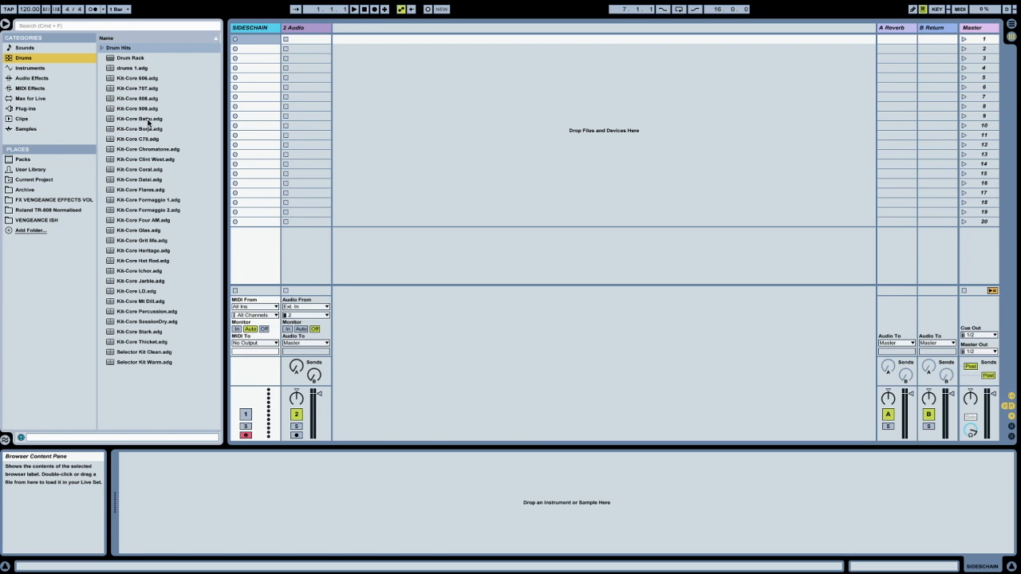
left_click(142, 89)
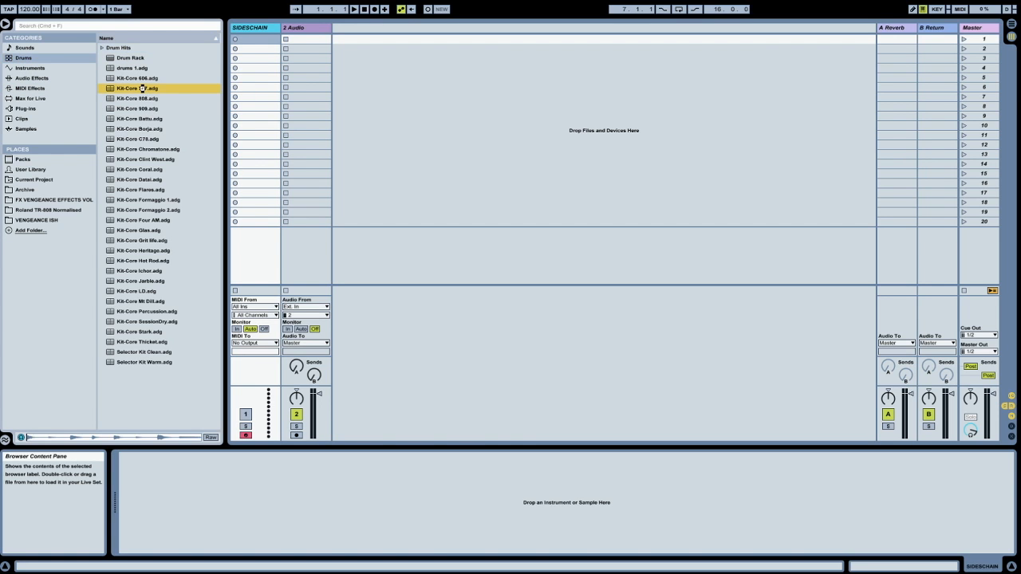
double_click(143, 88)
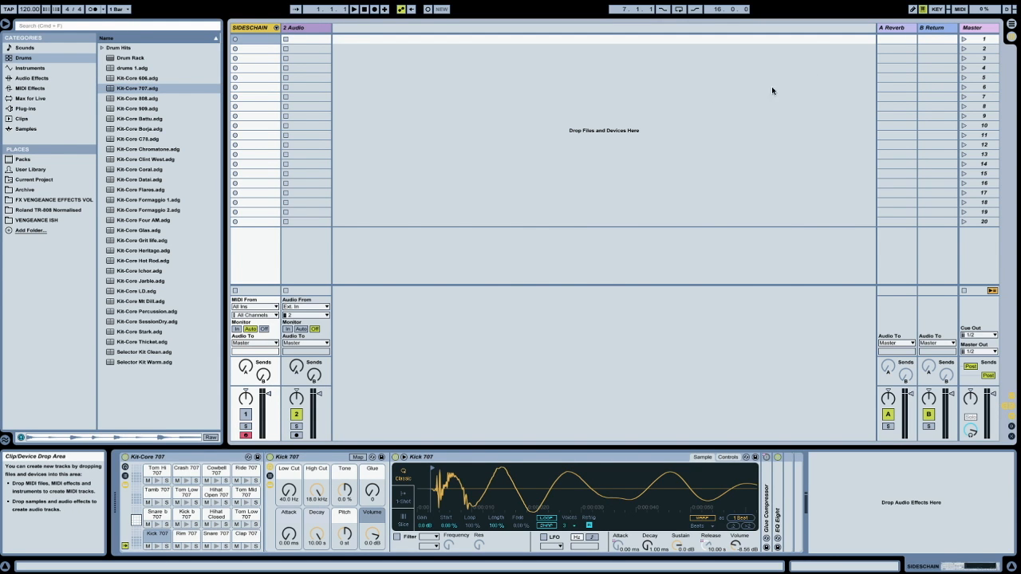
Step: Play notes in different octaves to audition the 707 kit's pads and find the kick
key("a")
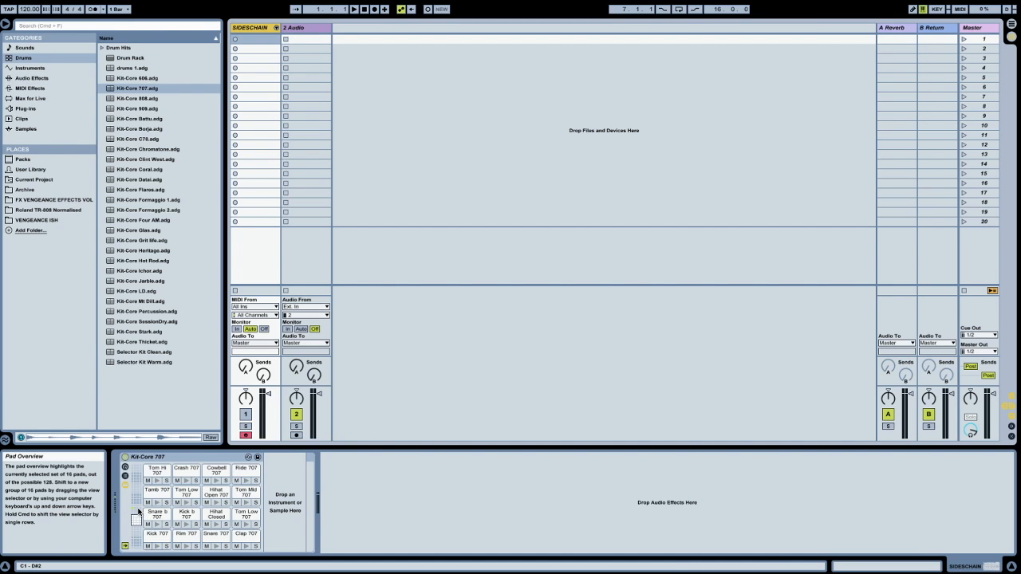
key("z")
key("a")
key("a")
key("a")
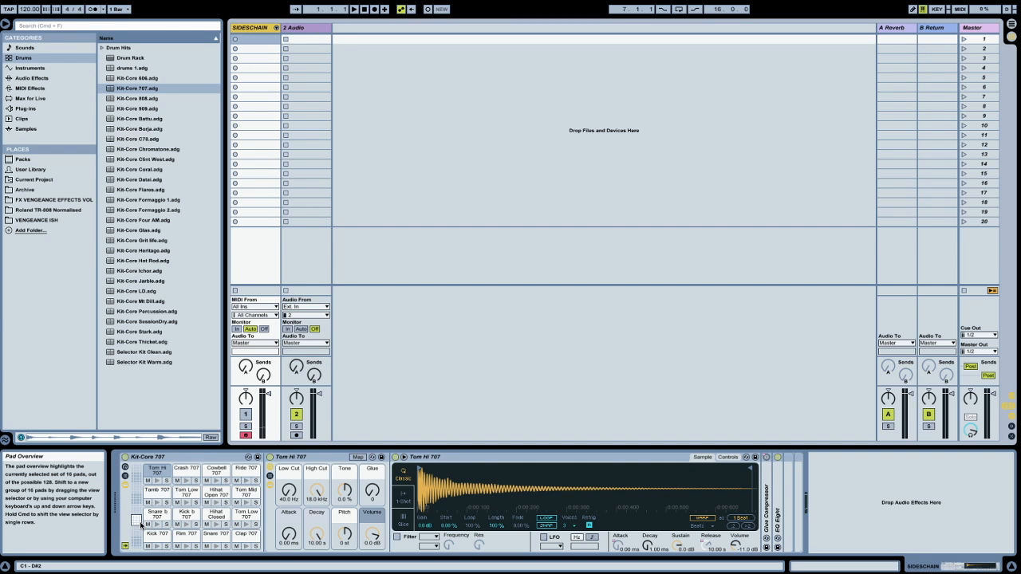
key("z")
key("a")
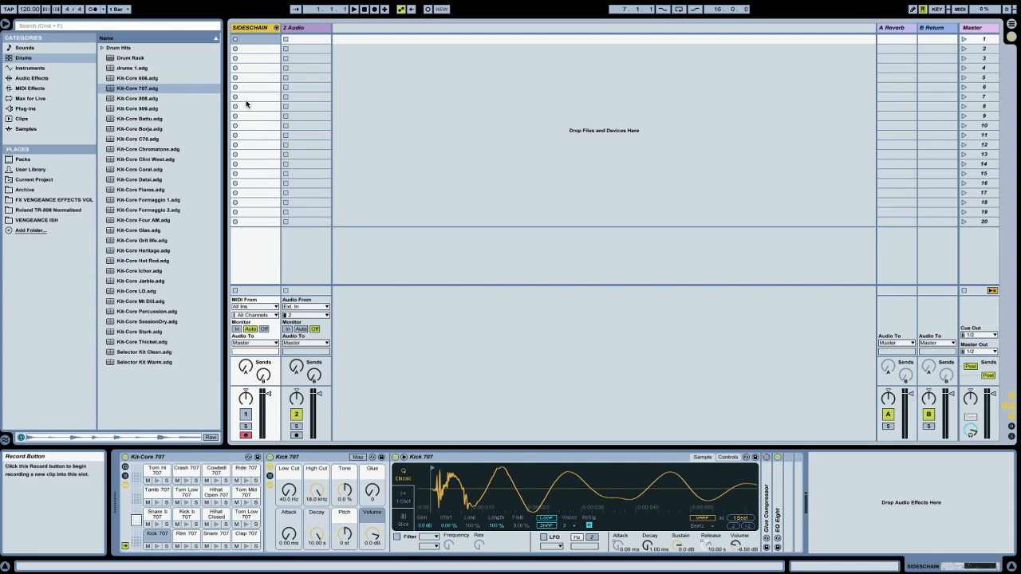
Step: Create a MIDI clip in SIDECHAIN's first slot and draw sixteenth-note Kick 707 hits on all four beats of the bar
double_click(260, 39)
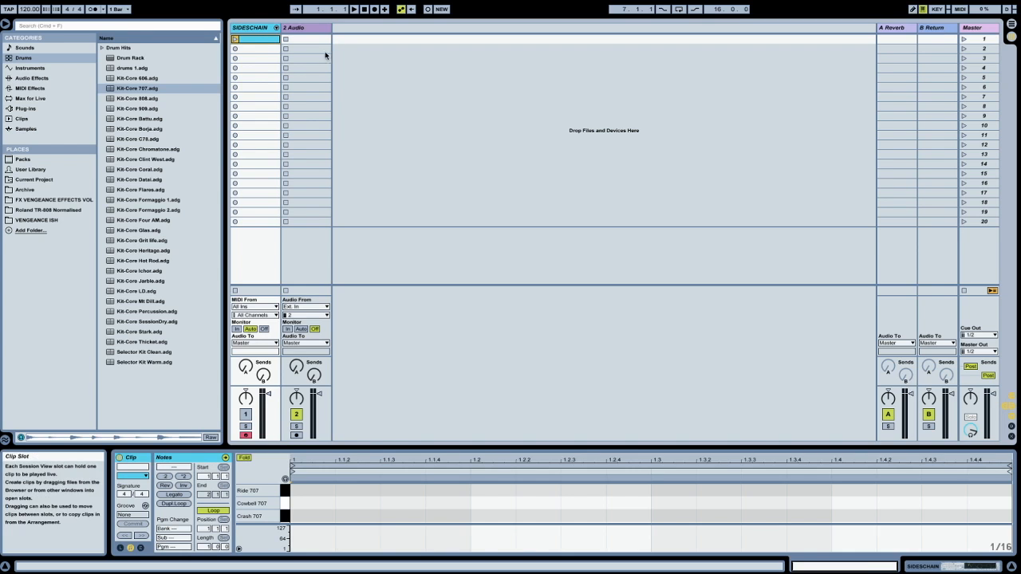
left_click(912, 10)
scroll(337, 498, "down", 3)
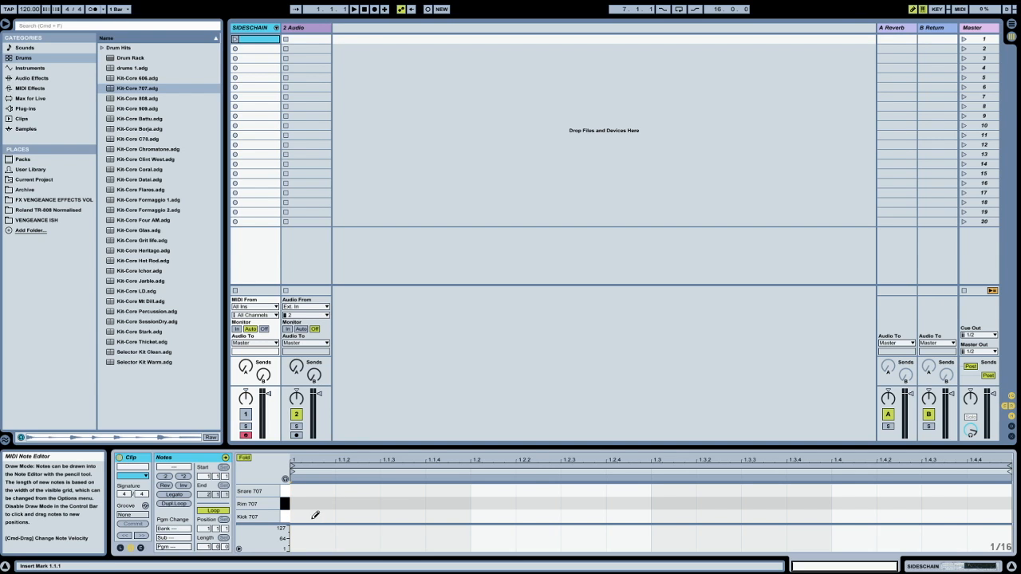
left_click(303, 516)
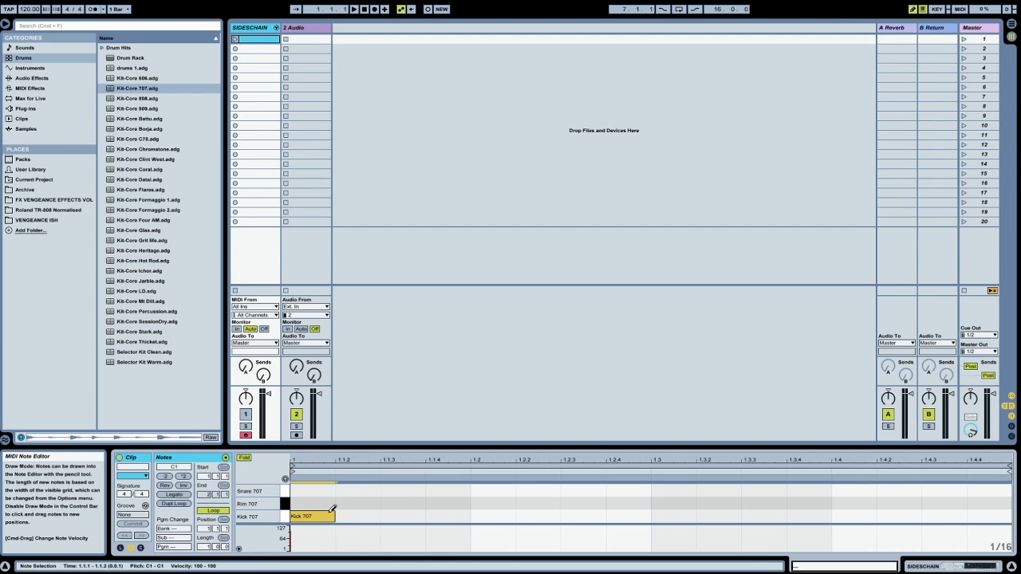
left_click(483, 516)
left_click(667, 515)
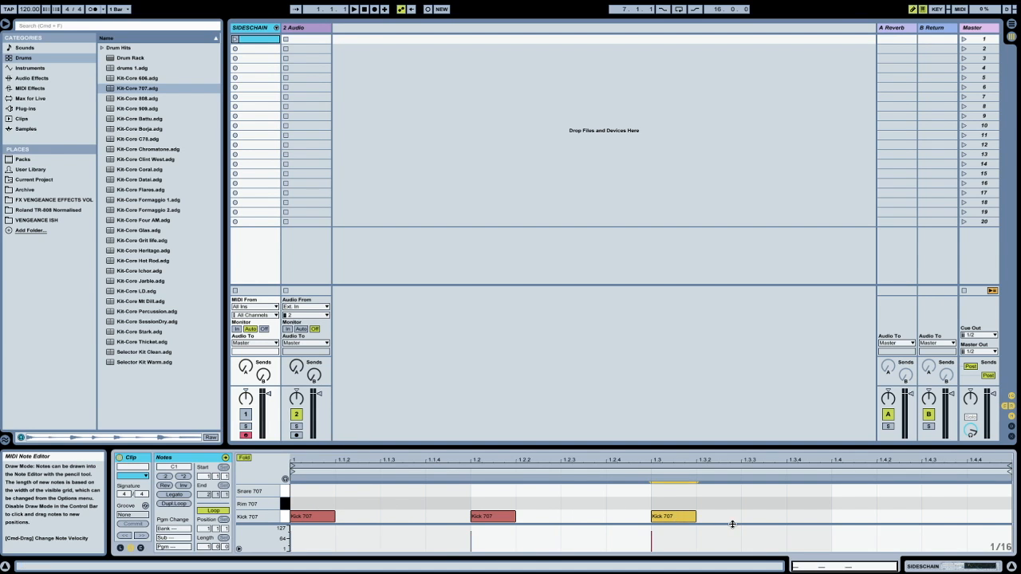
left_click(852, 516)
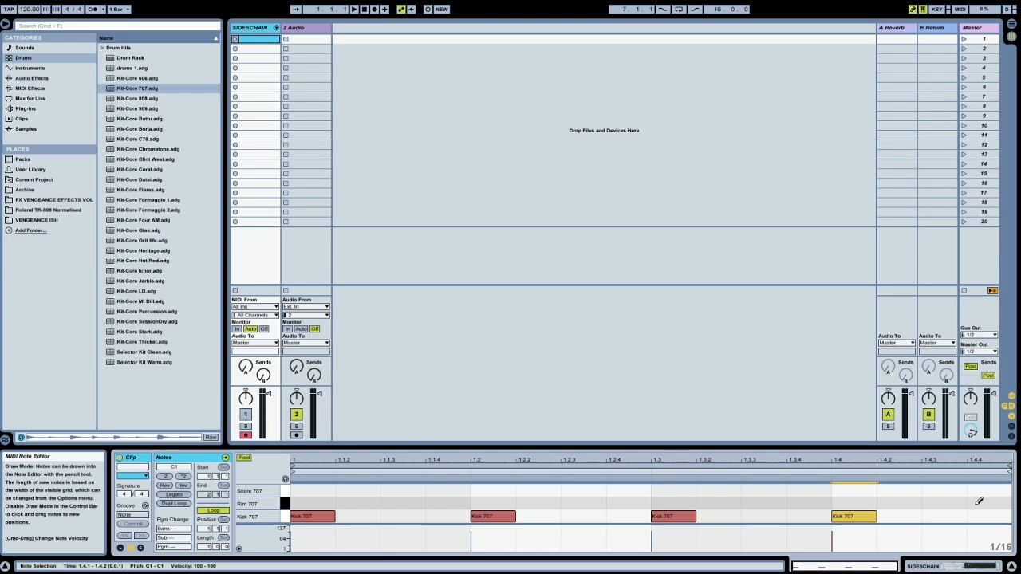
Step: Launch the kick clip on the SIDECHAIN track to check its playback
left_click(257, 29)
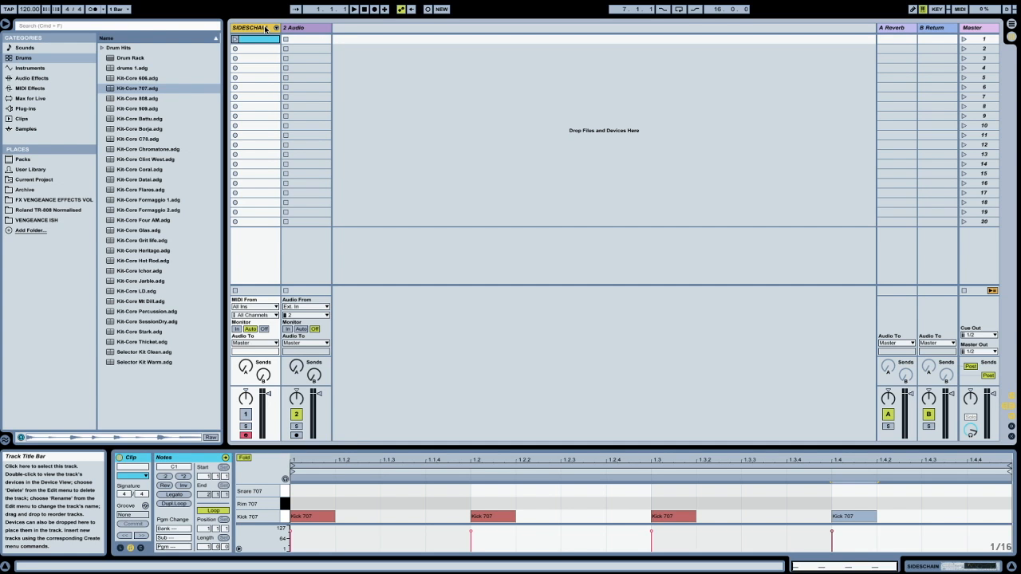
left_click(674, 516)
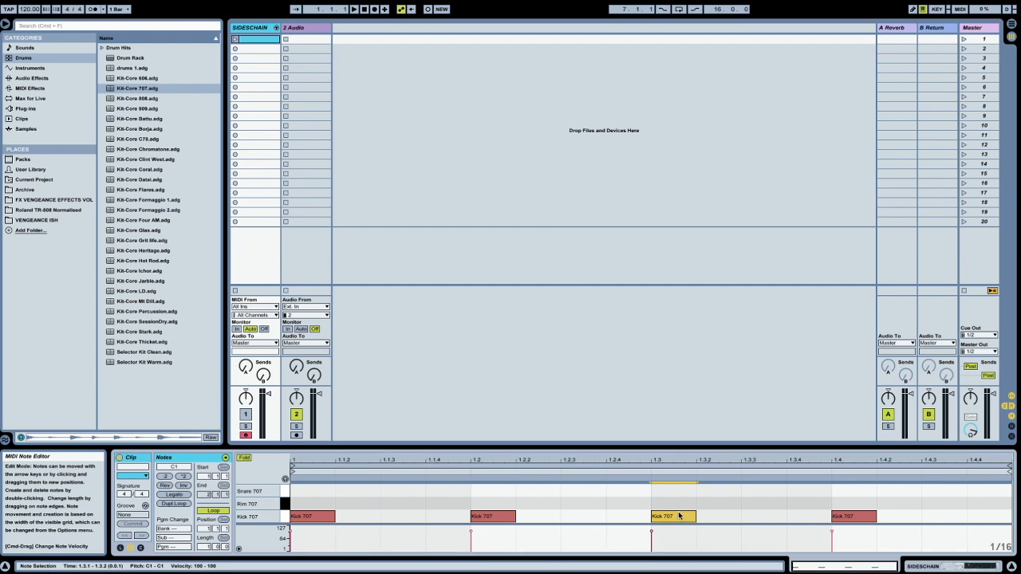
left_click(236, 39)
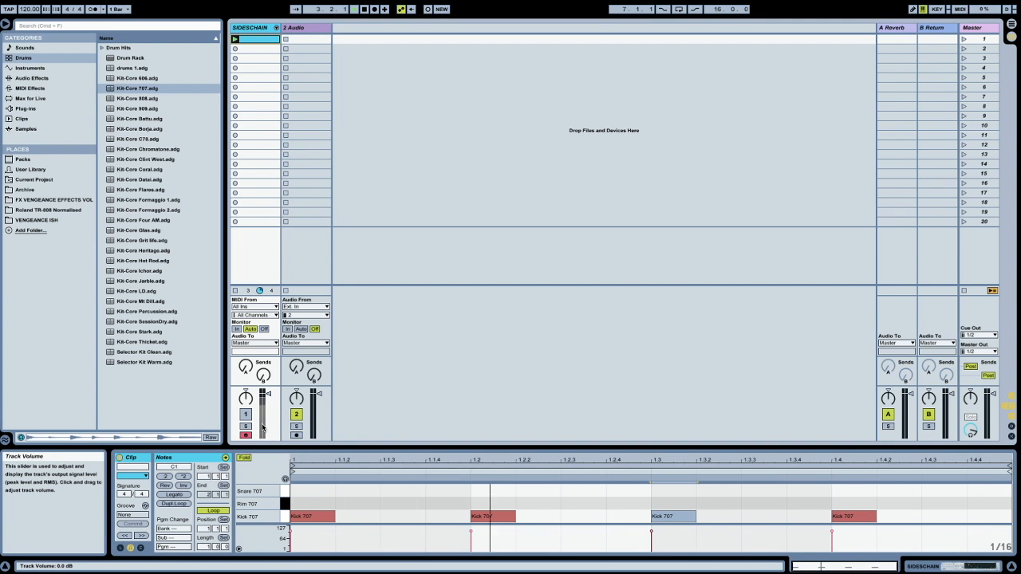
Step: Try out the kick clip's loop switch and its loop length
left_click(221, 512)
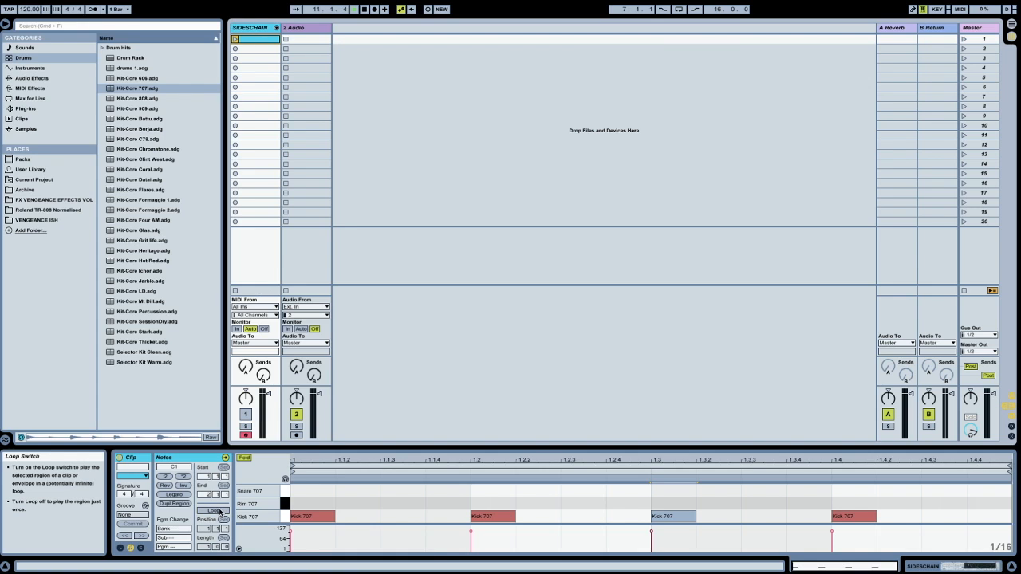
left_click(216, 512)
left_click(215, 513)
left_click(215, 513)
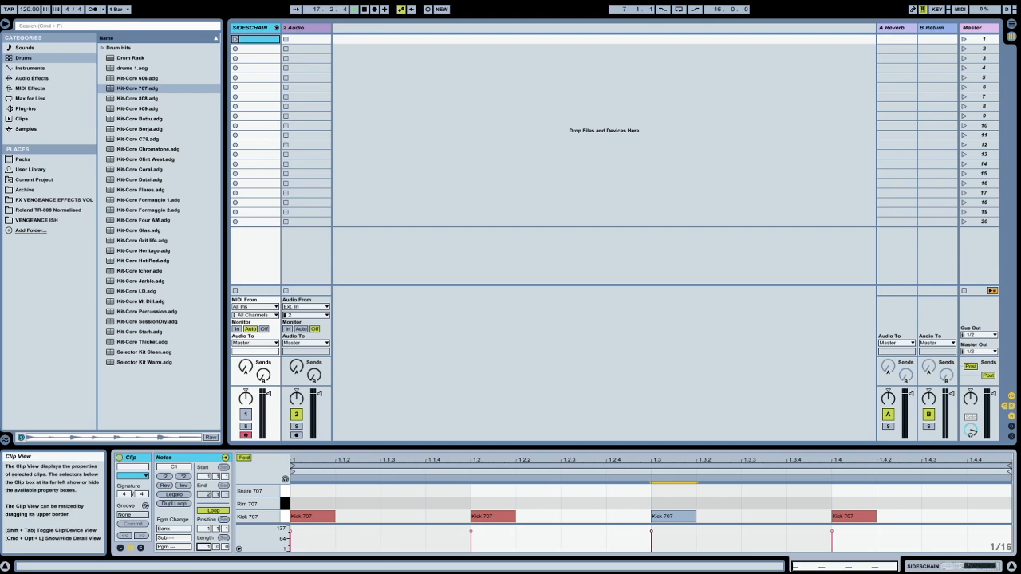
left_click_drag(206, 548, 206, 563)
left_click(421, 468)
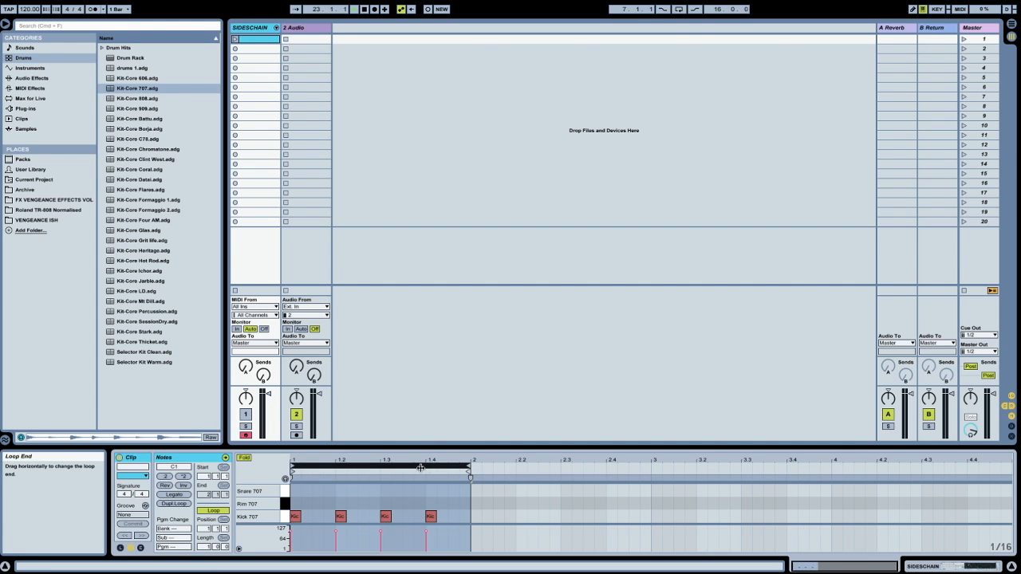
Step: Insert two new MIDI tracks after the SIDECHAIN track
left_click(275, 37)
left_click(289, 29)
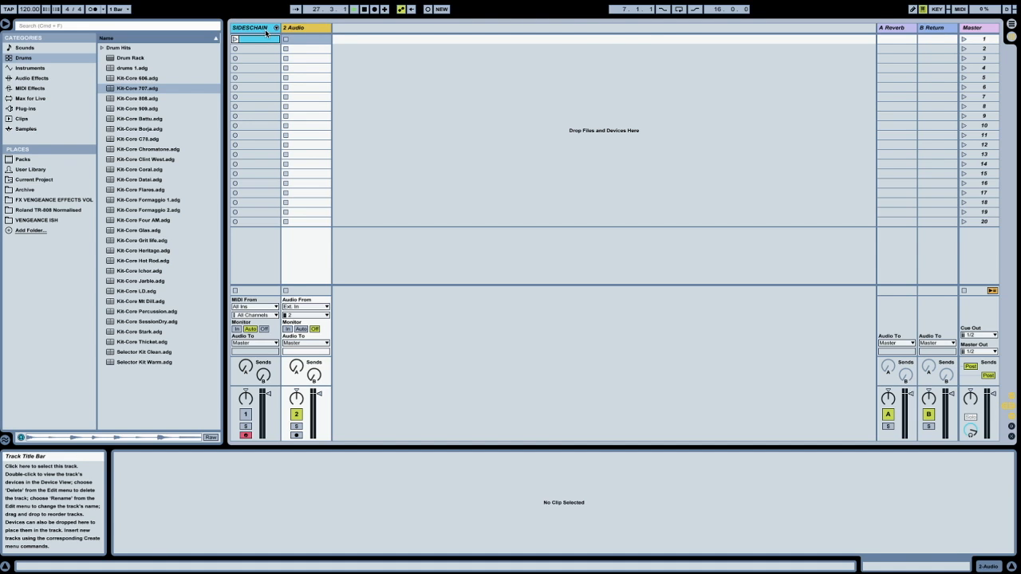
left_click(264, 30)
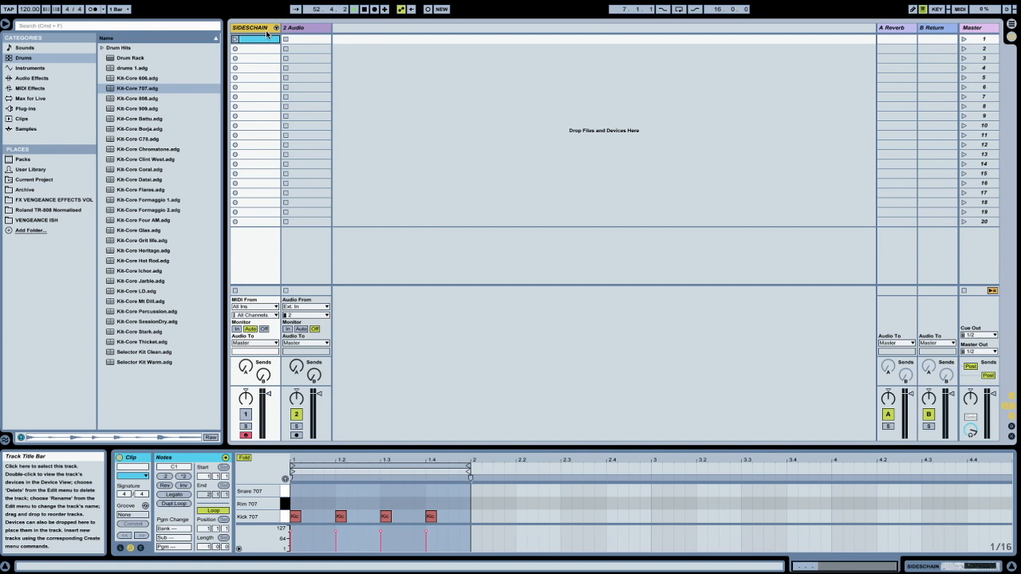
key("super+shift+t")
right_click(297, 29)
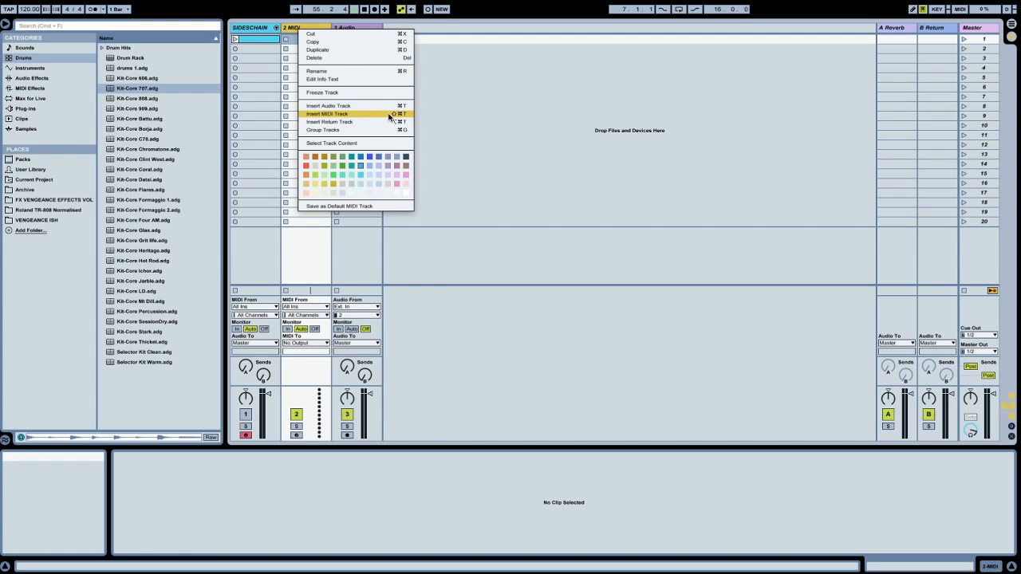
left_click(397, 114)
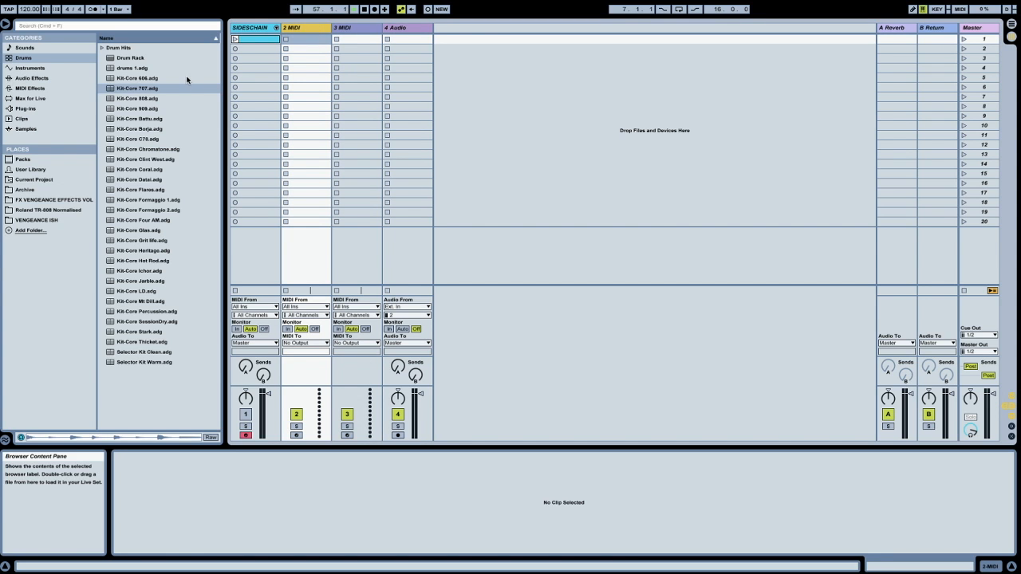
Step: Load an empty Drum Rack onto each of the two new MIDI tracks
left_click(45, 59)
left_click(120, 48)
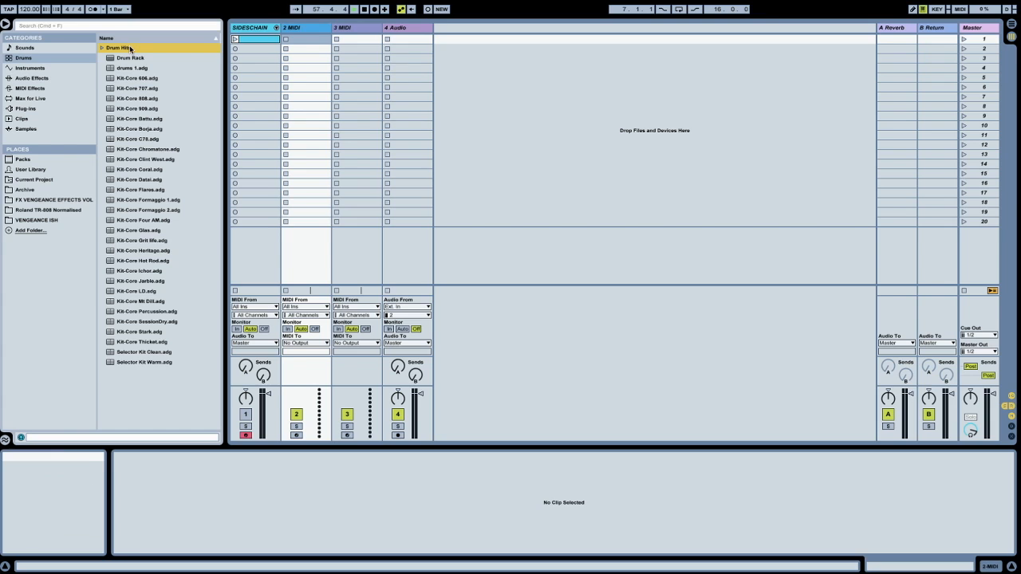
left_click_drag(131, 57, 319, 37)
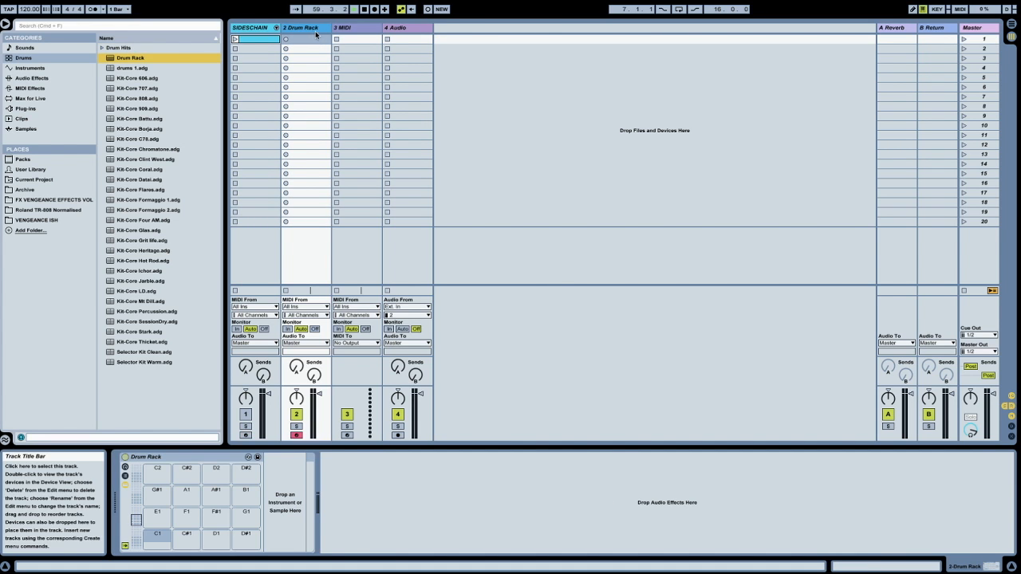
left_click_drag(128, 62, 316, 60)
left_click(300, 31)
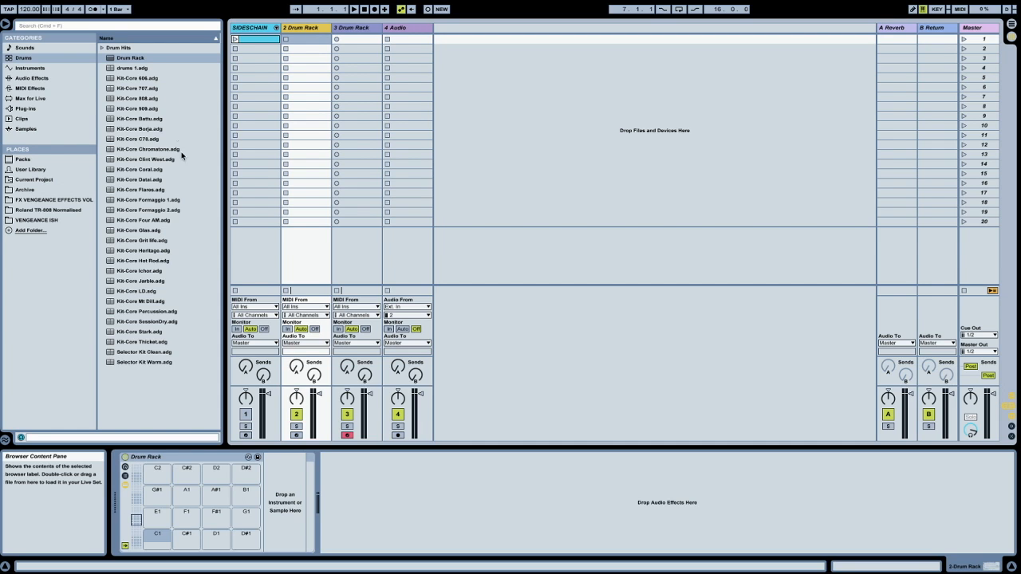
Step: Preview several drum kits in the browser, including Kit-Core 606, 707, 808, 909, Battu and Coral
left_click(148, 79)
left_click(117, 89)
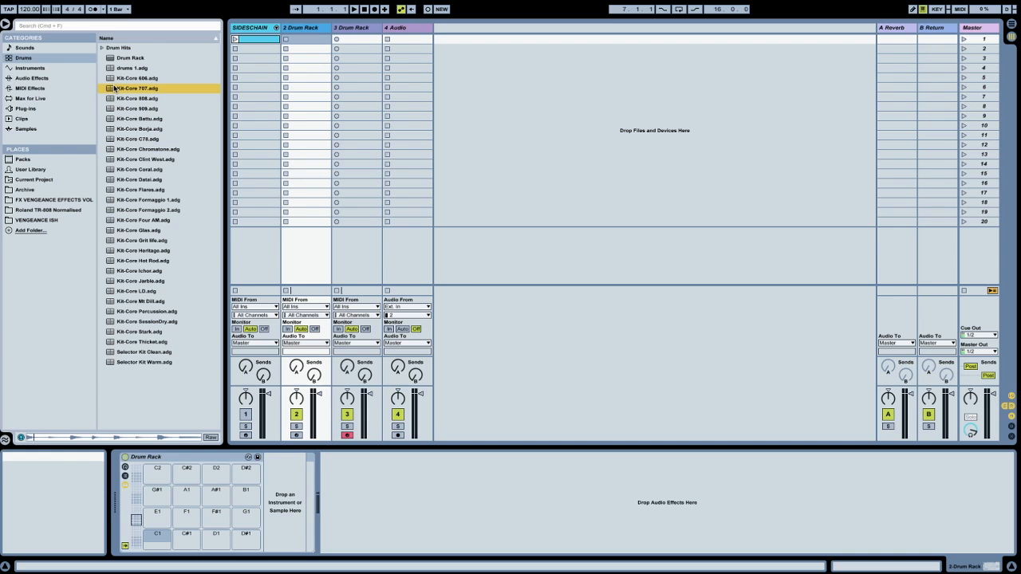
left_click(122, 100)
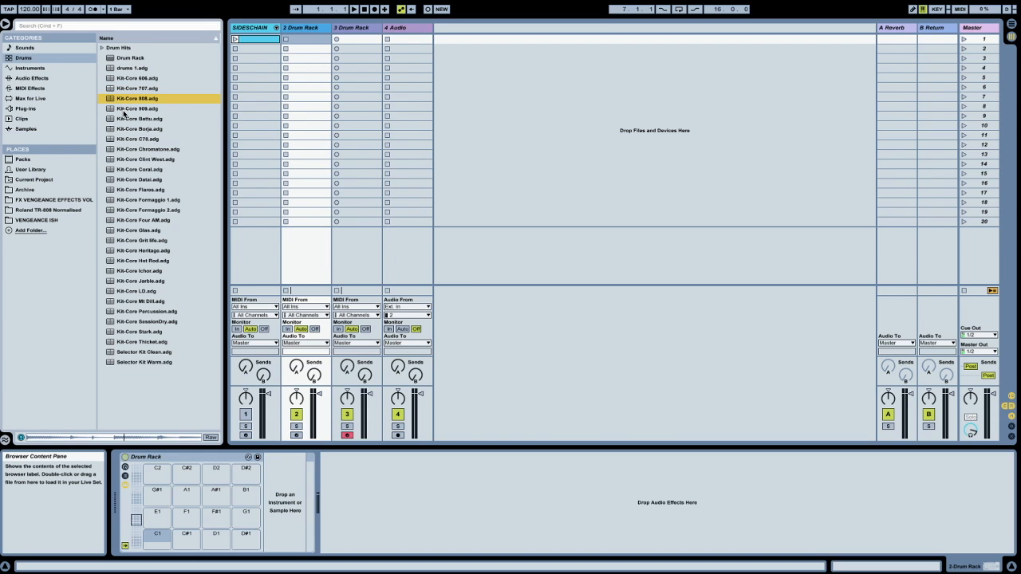
left_click(124, 110)
left_click(146, 120)
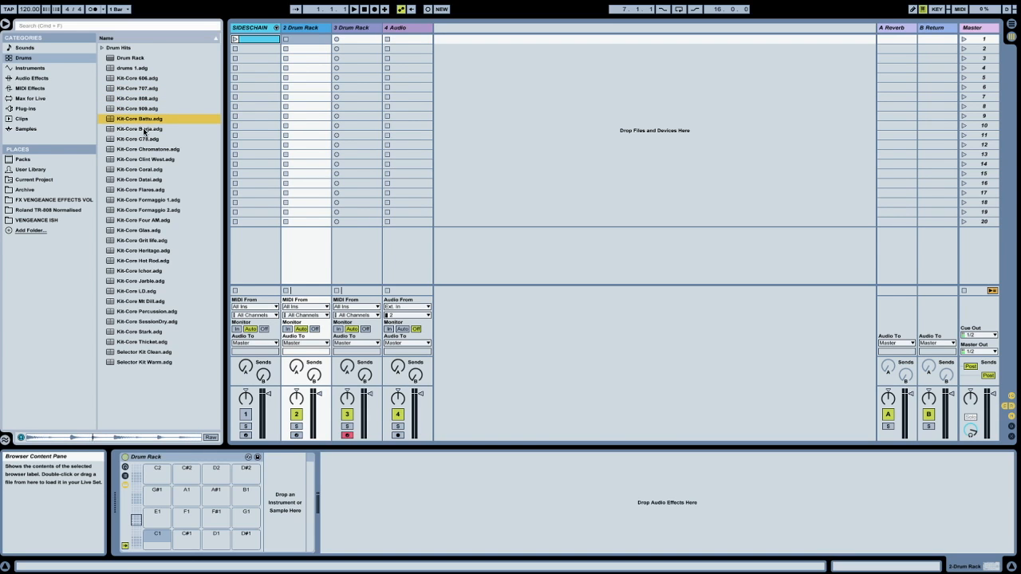
left_click(139, 170)
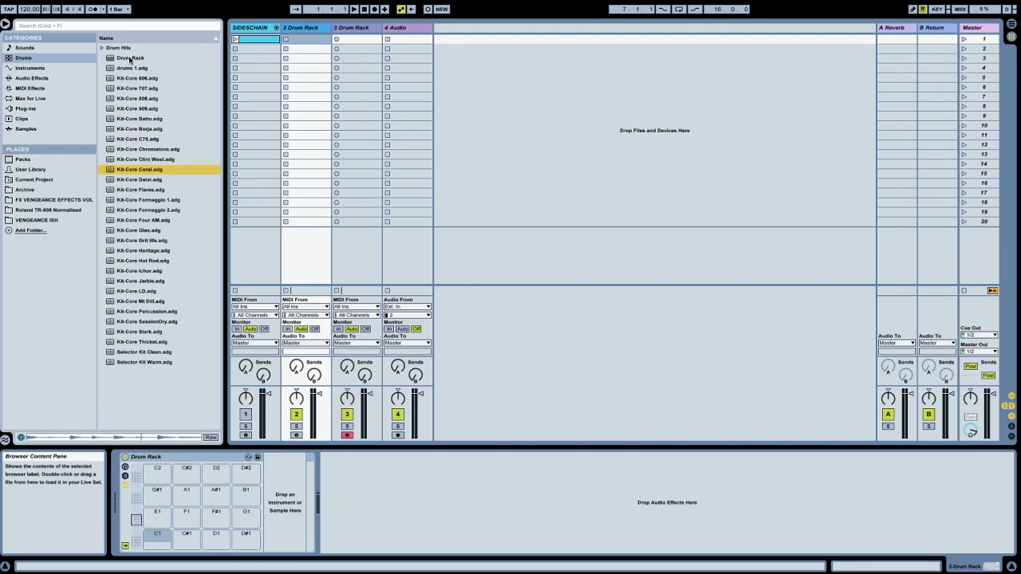
left_click(130, 58)
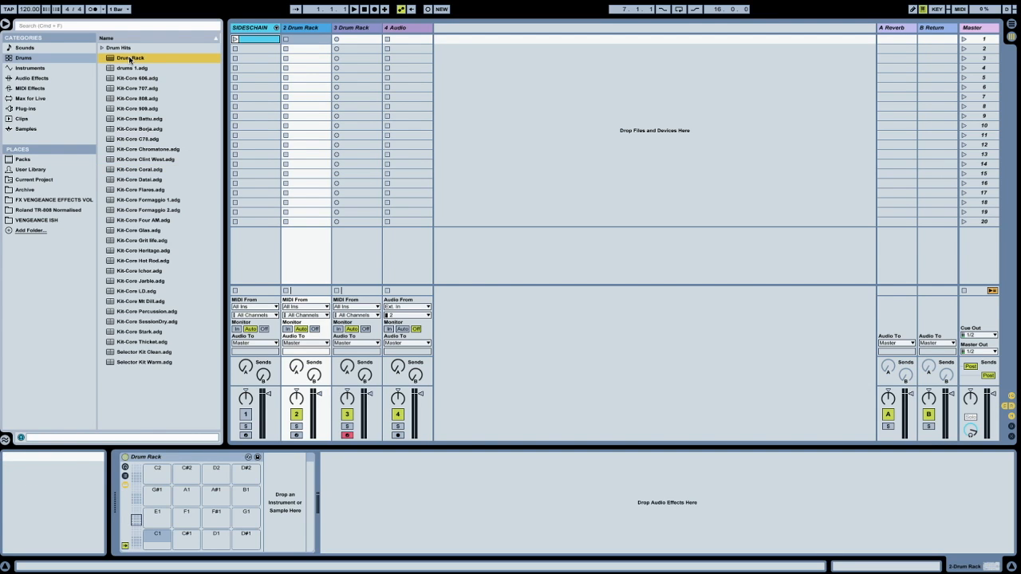
Step: Add EQ Eight after the rack on the 2 Drum Rack track and copy the effect to the 3 Drum Rack track
left_click(308, 29)
left_click(350, 27)
left_click(318, 30)
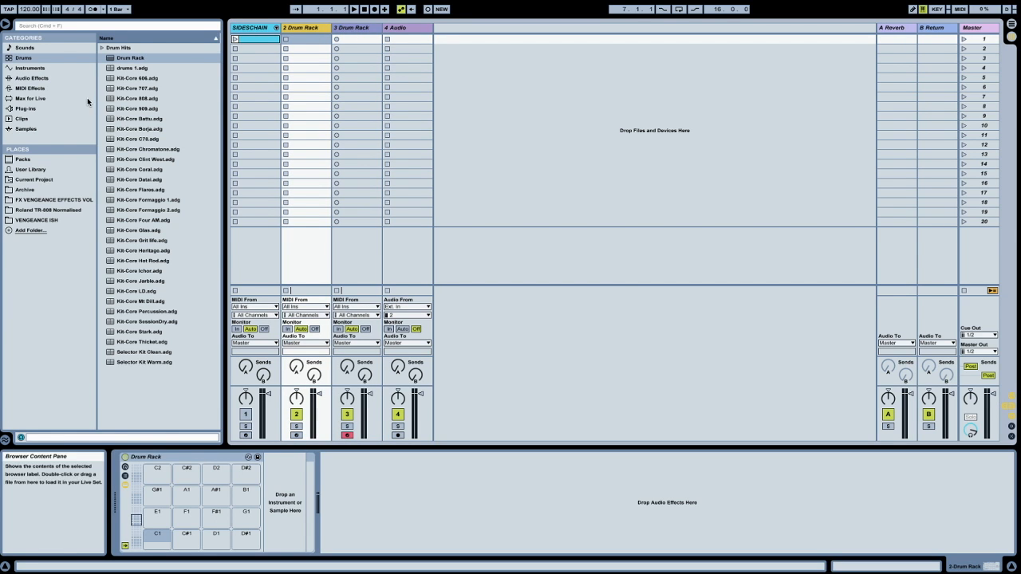
left_click(31, 79)
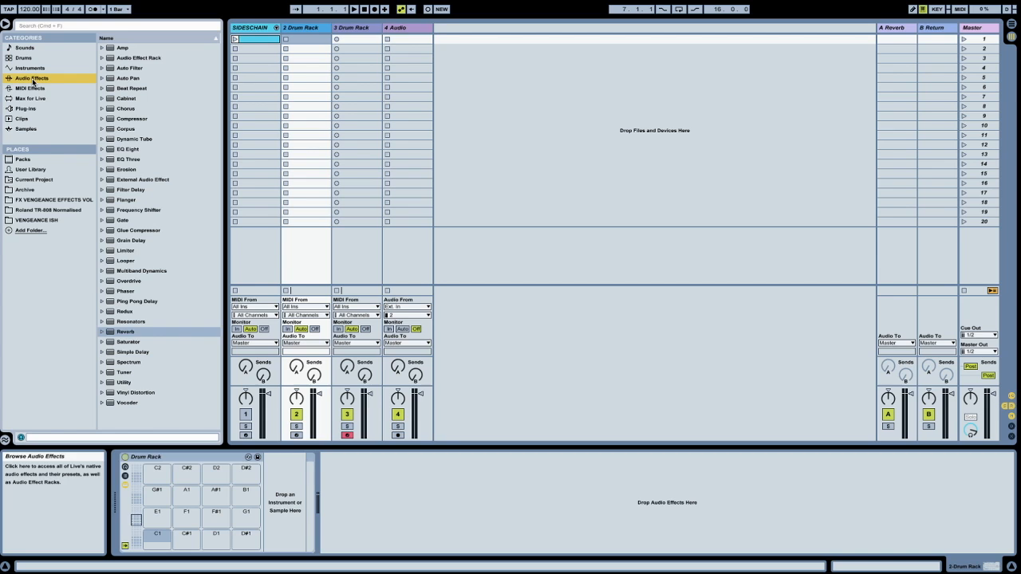
left_click(134, 151)
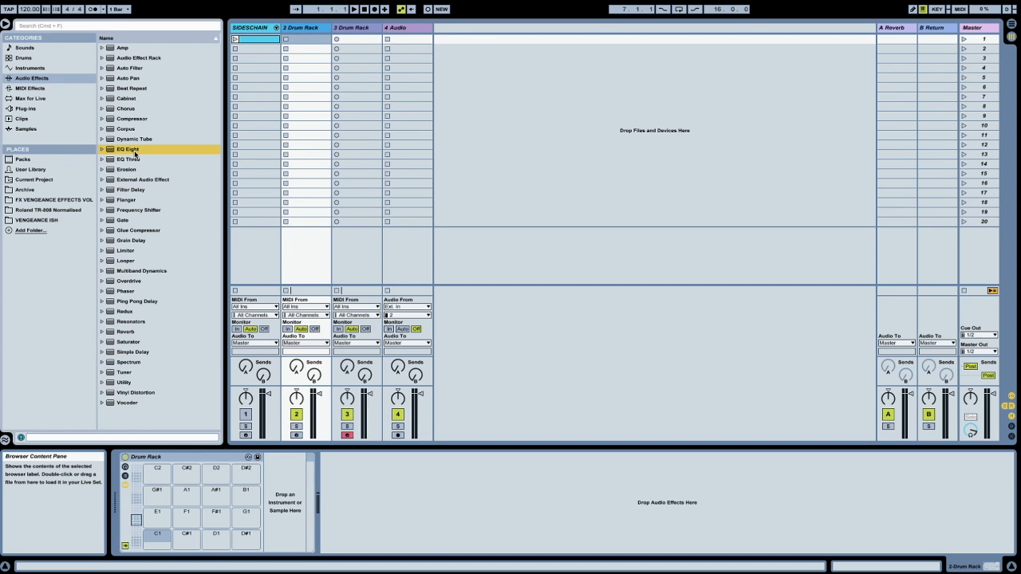
left_click_drag(114, 152, 323, 496)
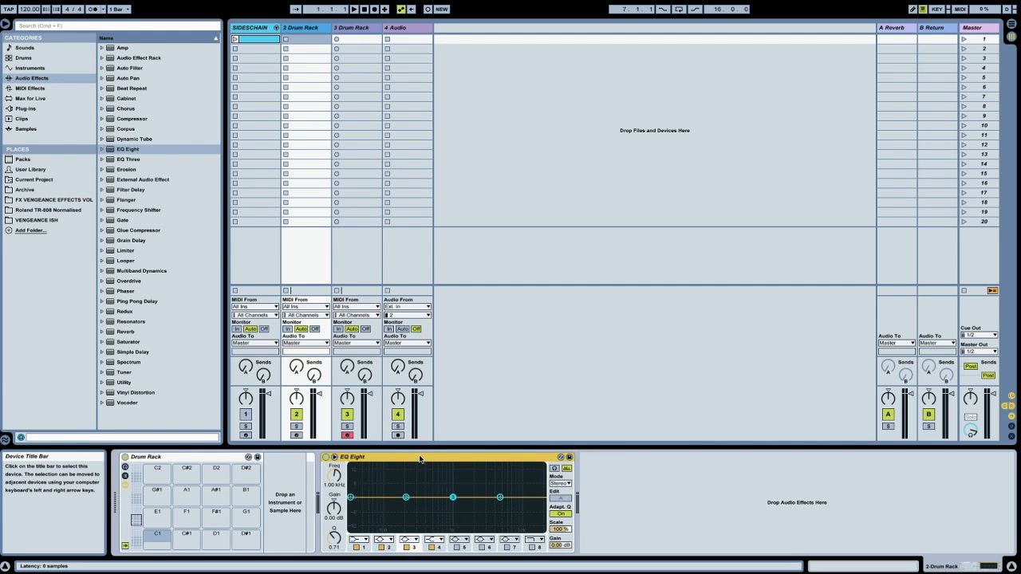
left_click_drag(420, 459, 351, 257)
left_click(303, 34)
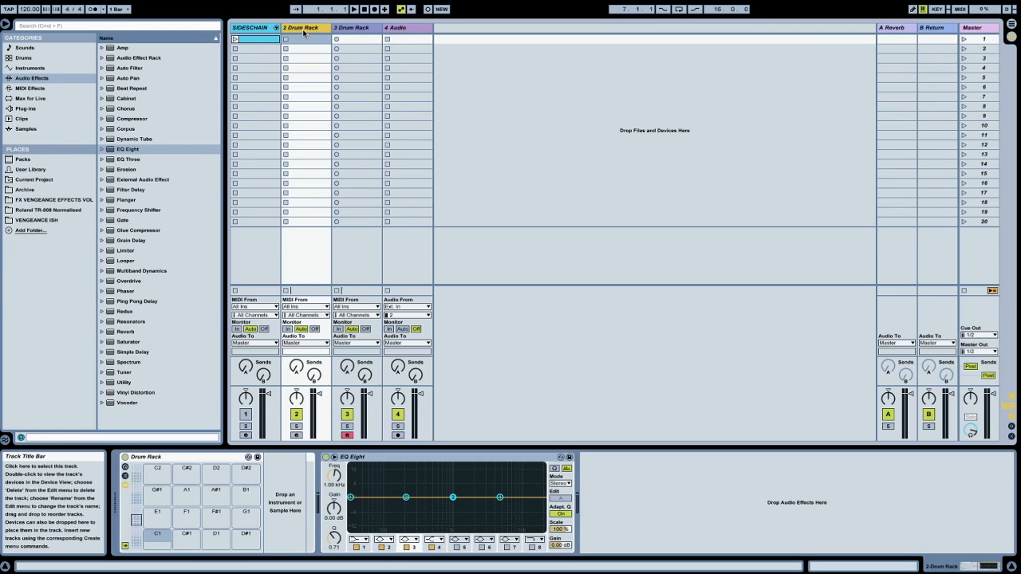
Step: Group the 2 Drum Rack and 3 Drum Rack tracks into one group track
left_click(358, 31)
left_click(299, 27)
left_click(366, 30)
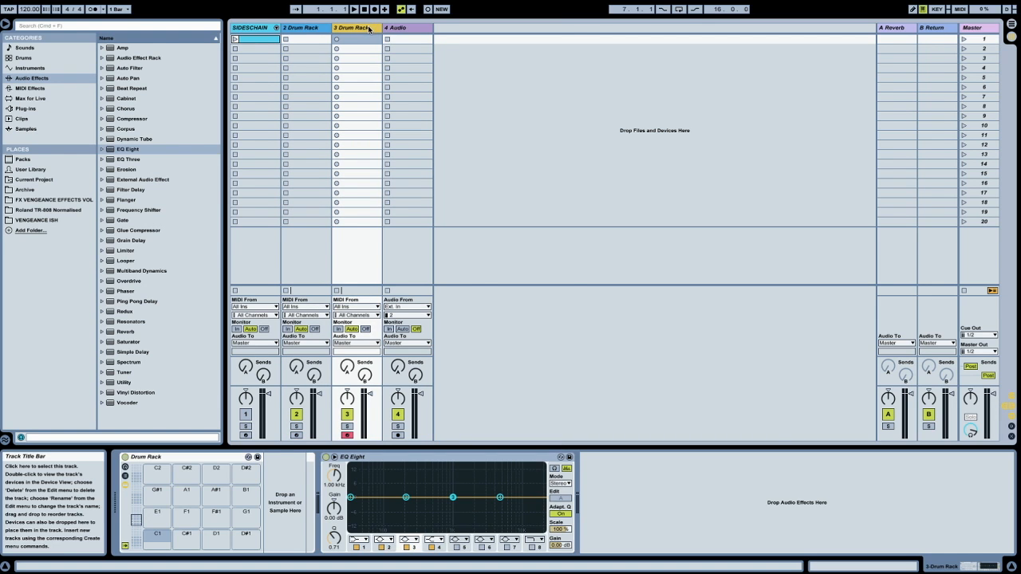
left_click(314, 30)
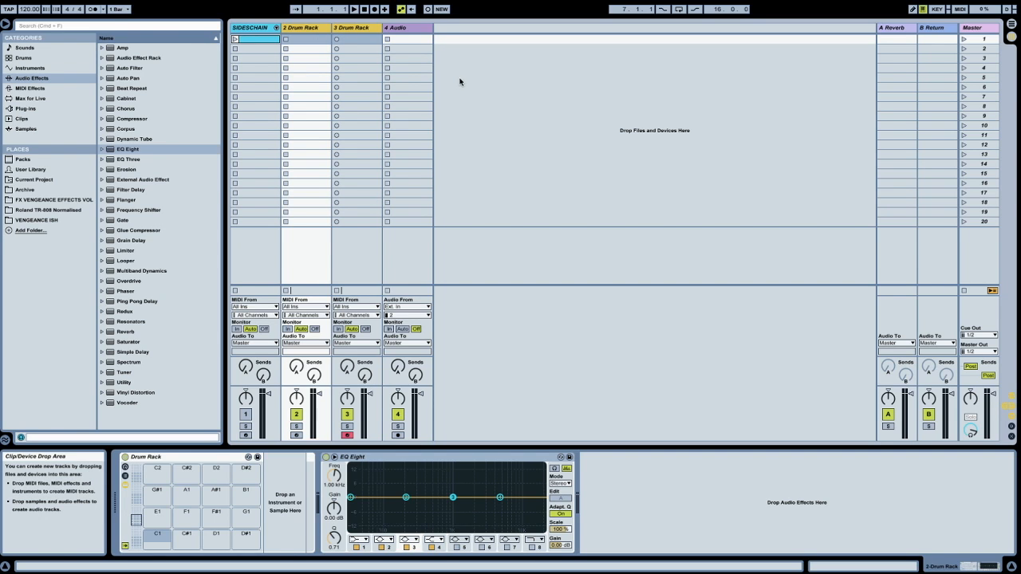
left_click(359, 31)
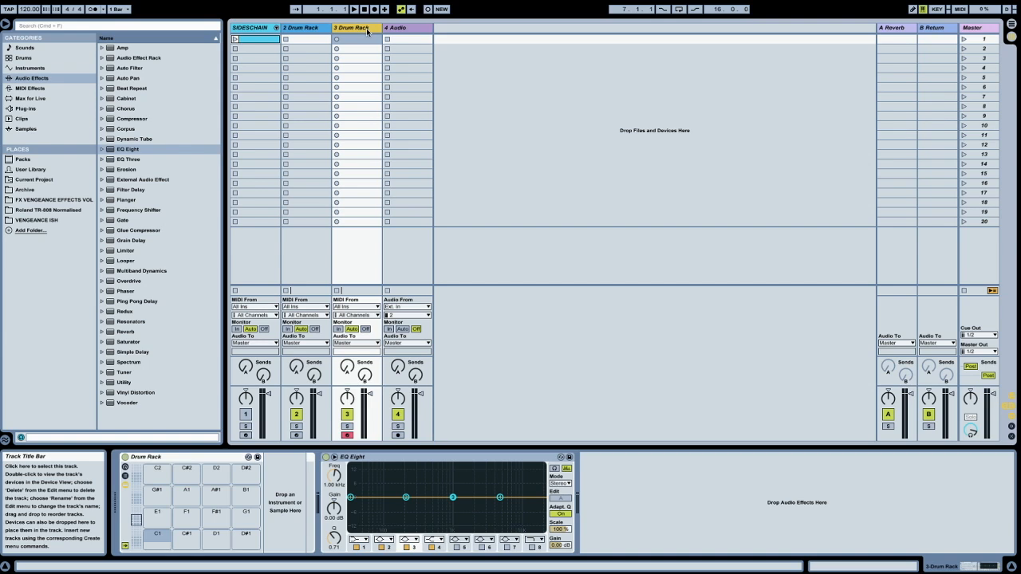
left_click(308, 30)
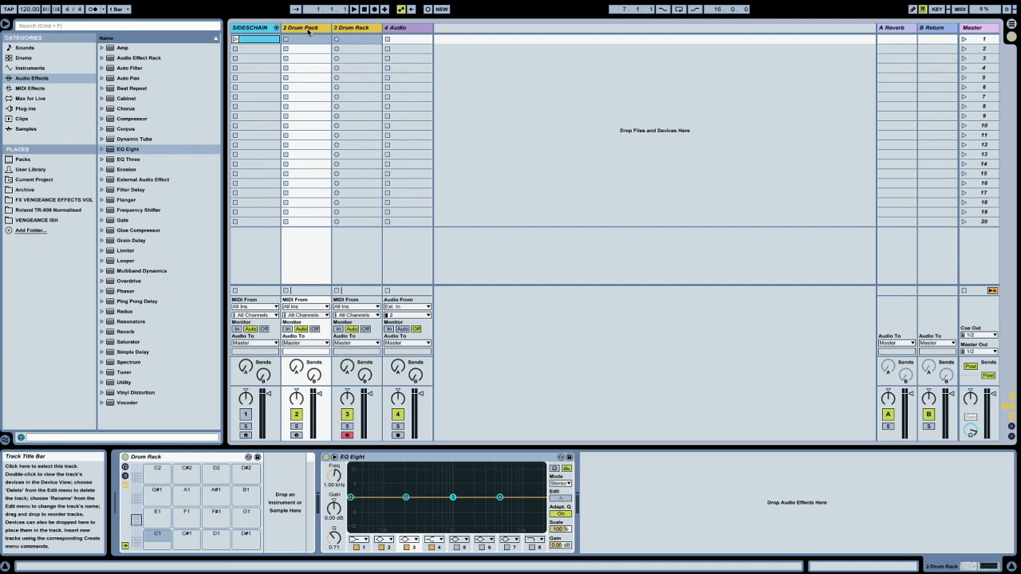
key("super+g")
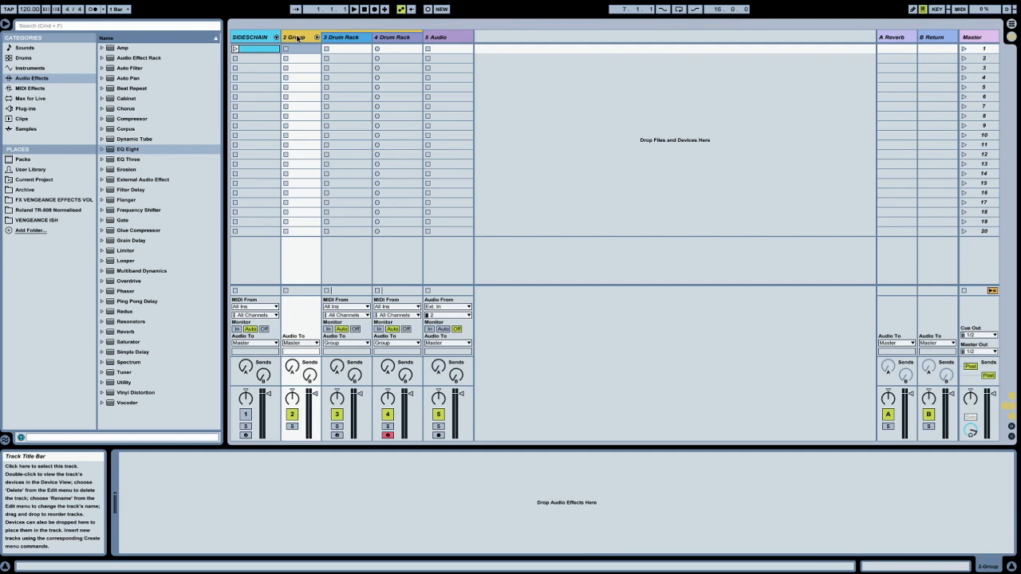
Step: Rename the new group track Drums and fold it to hide its two Drum Rack tracks
key("super+r")
type("Dru")
left_click(357, 38)
left_click(408, 44)
left_click(316, 38)
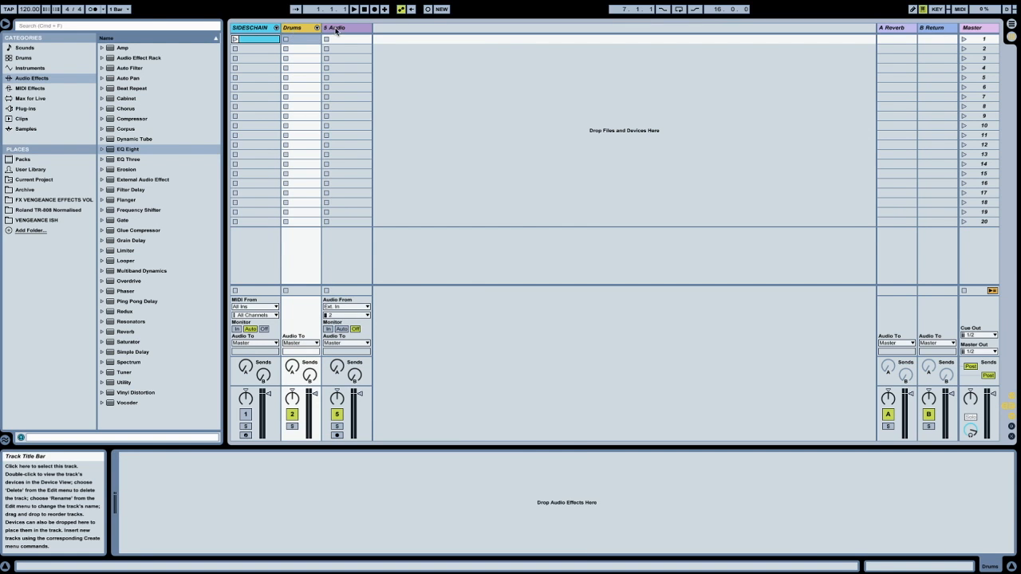
Step: Try the Auto-Assign Track Colors setting and the Default Track Color palette in the preferences
left_click(326, 32)
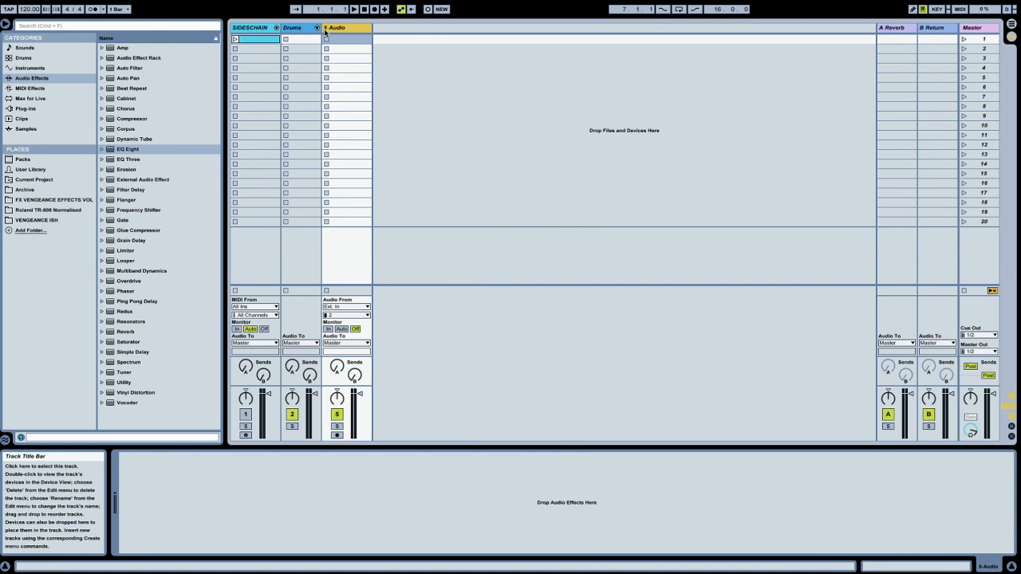
left_click(31, 7)
left_click(37, 34)
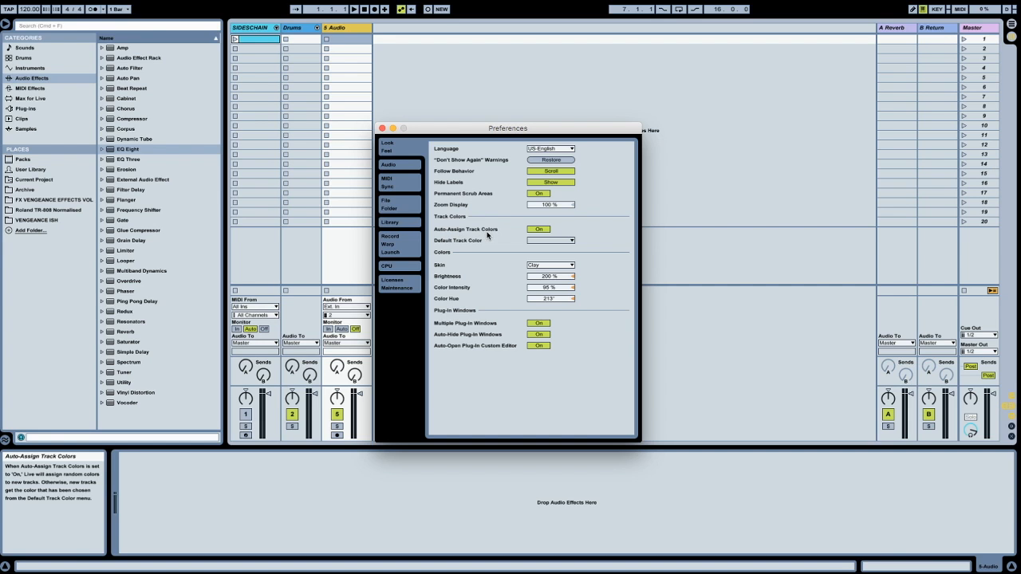
left_click(547, 232)
left_click(550, 240)
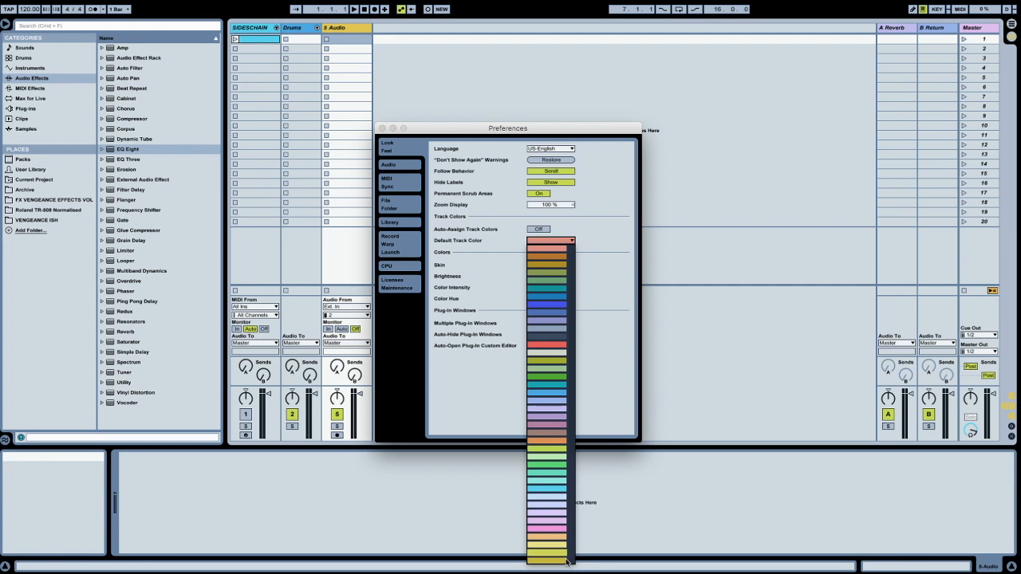
left_click(585, 229)
left_click(543, 231)
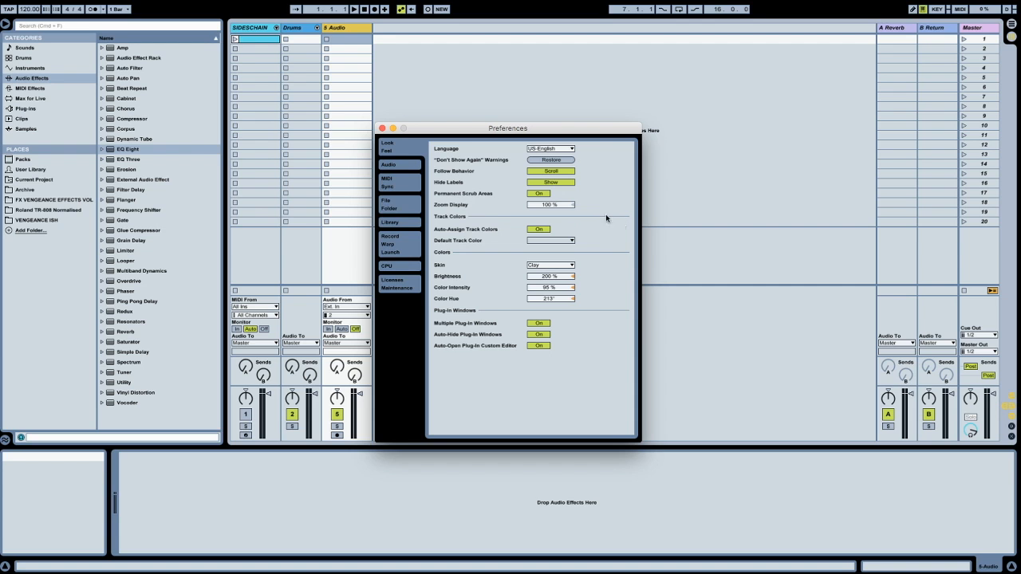
left_click(382, 128)
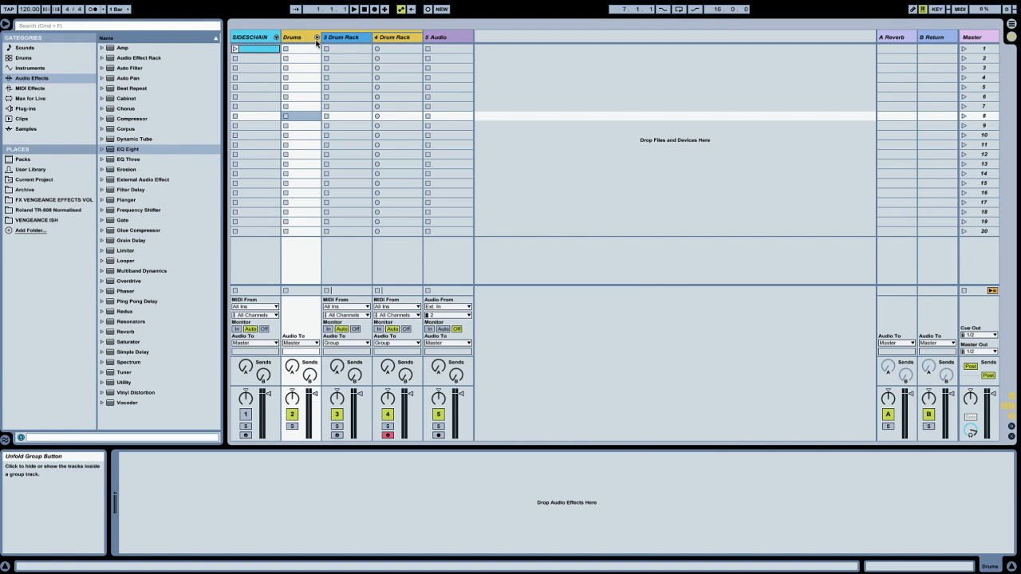
Step: Feed the 5 Audio track from Ext. In channel 1, with monitoring on Auto and the track armed
left_click(317, 38)
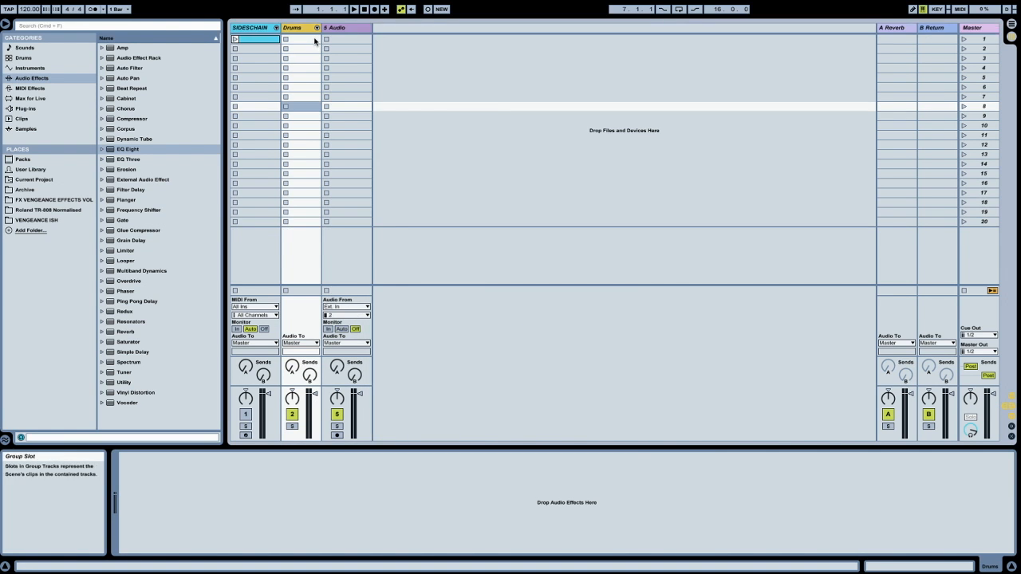
left_click(361, 29)
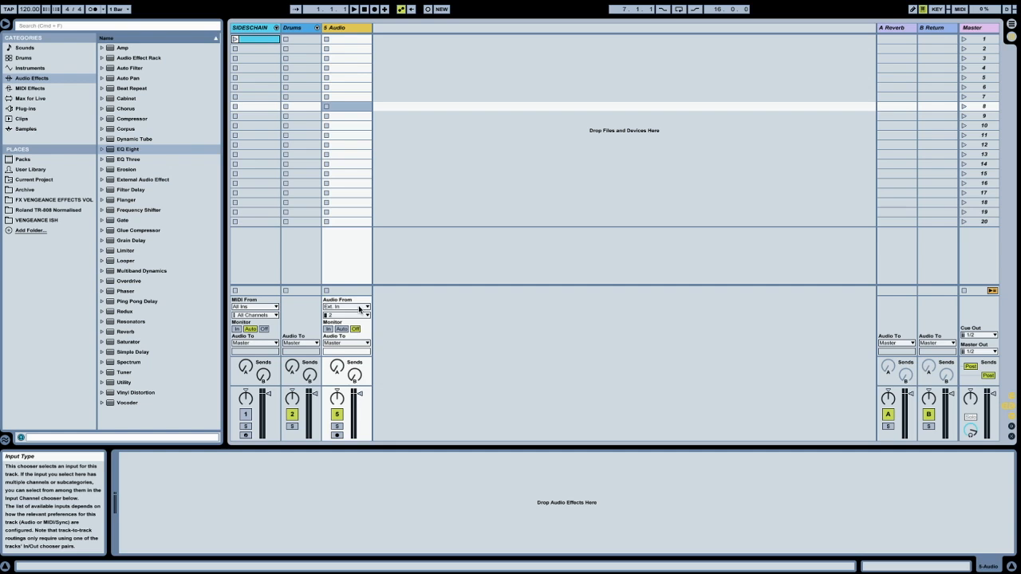
left_click(360, 308)
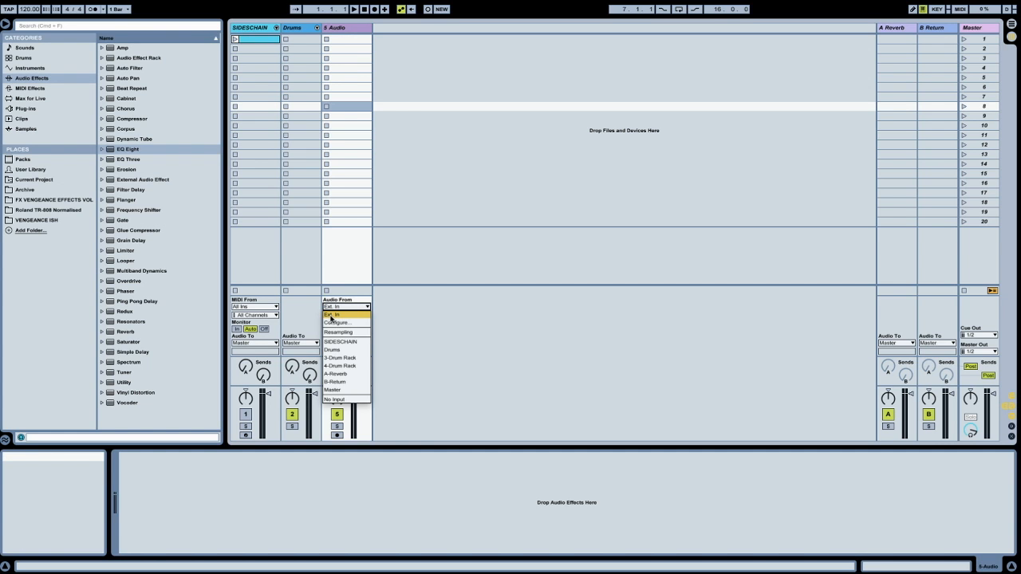
left_click(332, 316)
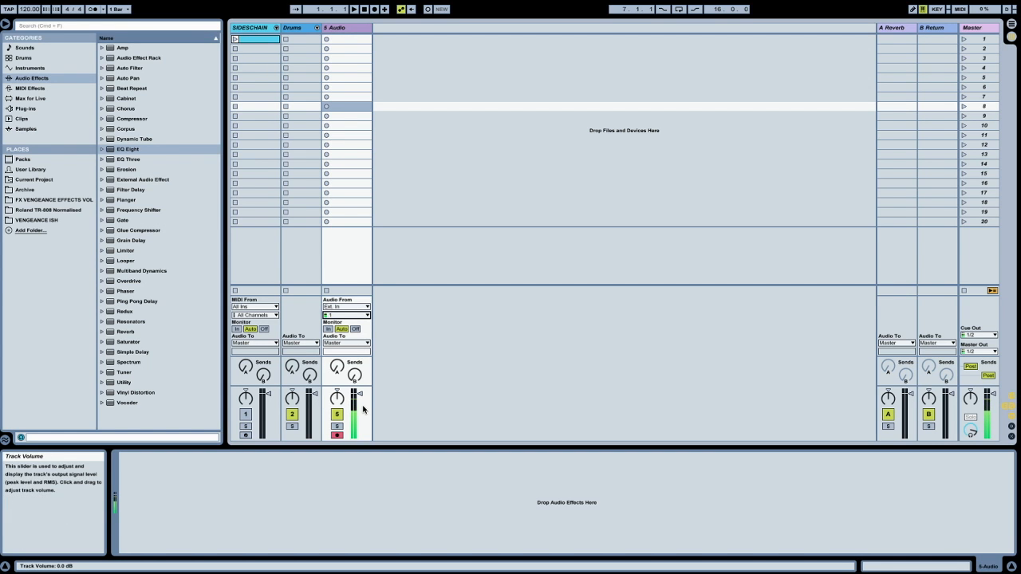
left_click(344, 30)
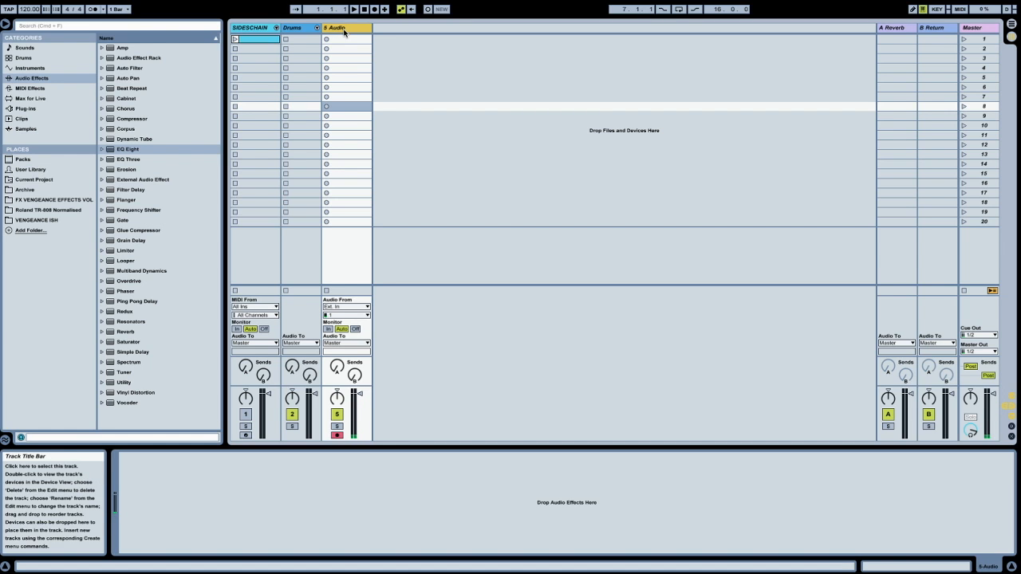
left_click(343, 315)
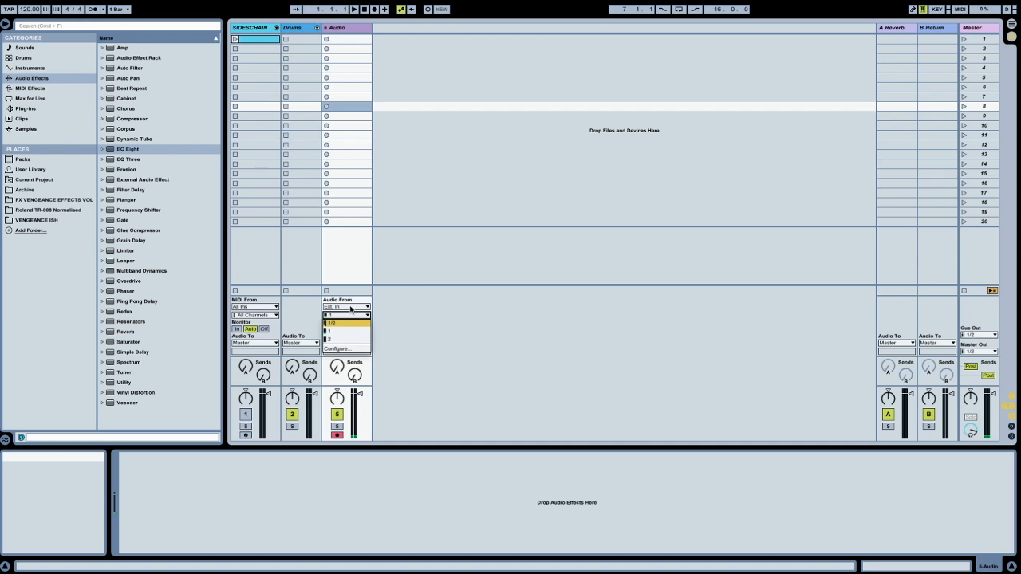
left_click(351, 314)
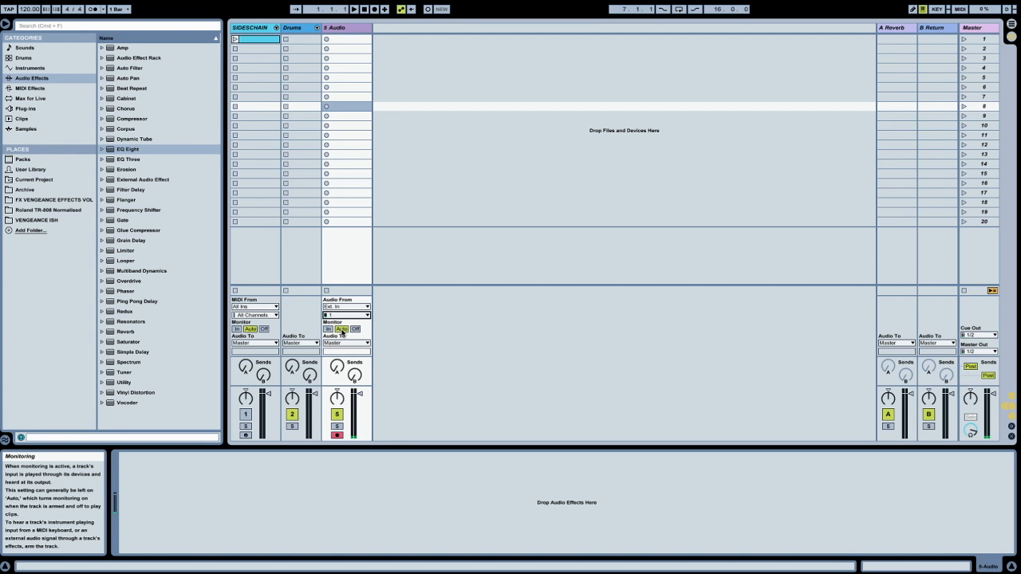
Step: Try the In and Off monitoring modes on the 5 Audio track, return it to Auto, and disarm the track
left_click(329, 331)
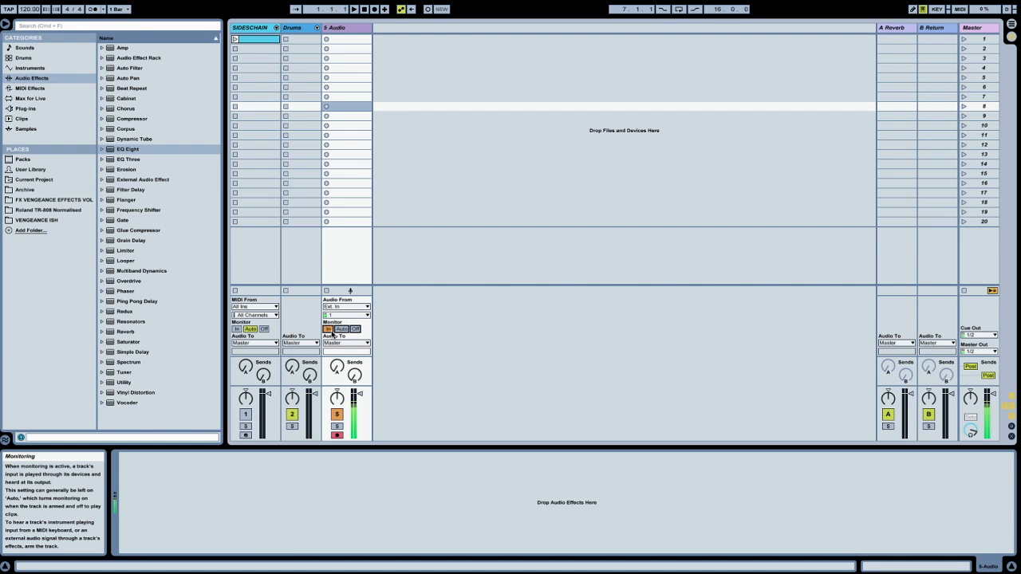
left_click(344, 330)
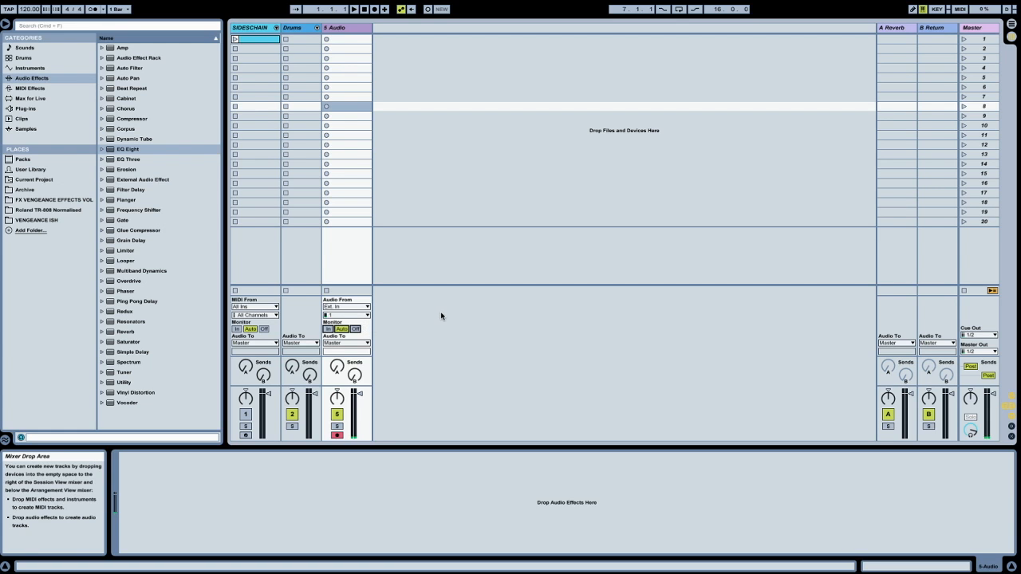
left_click(356, 330)
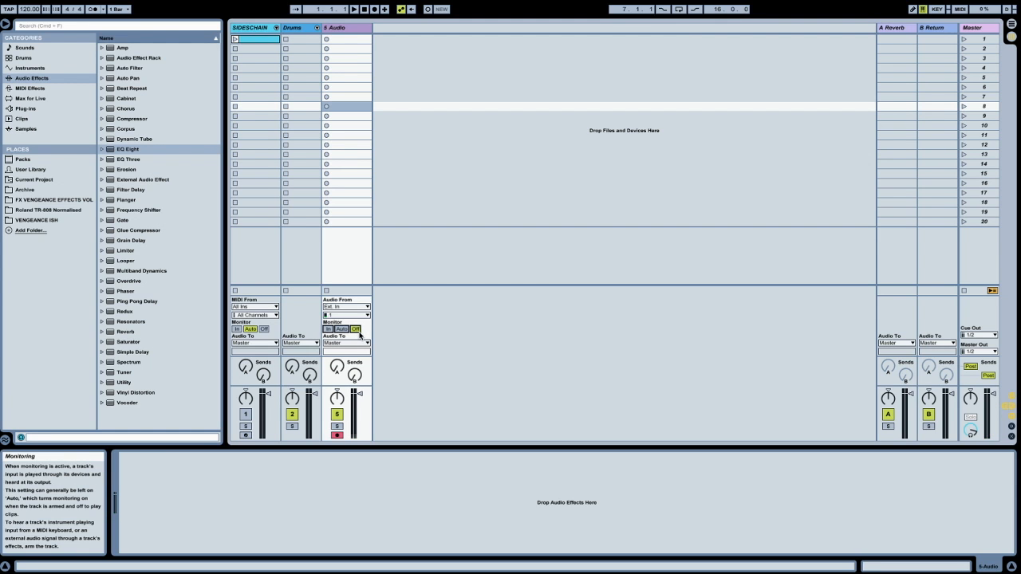
left_click(357, 331)
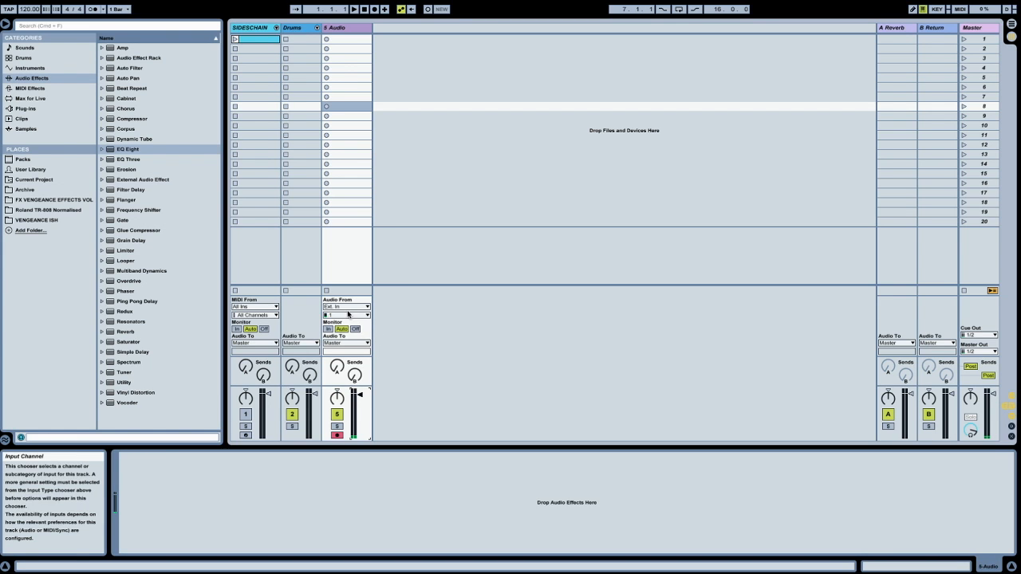
left_click(338, 436)
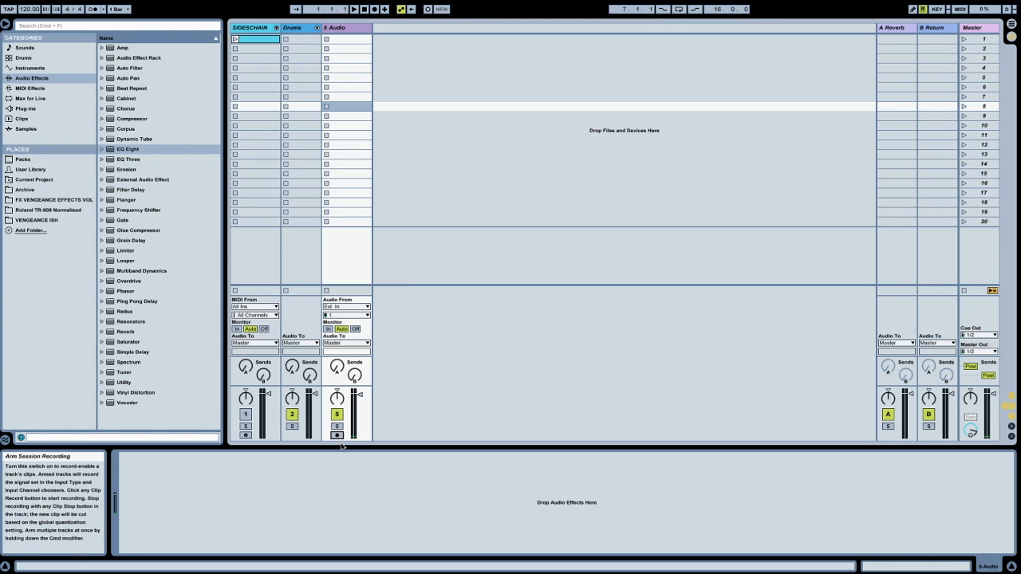
Step: Rename the 5 Audio track Keyboard
left_click(346, 31)
key("super+r")
type("N")
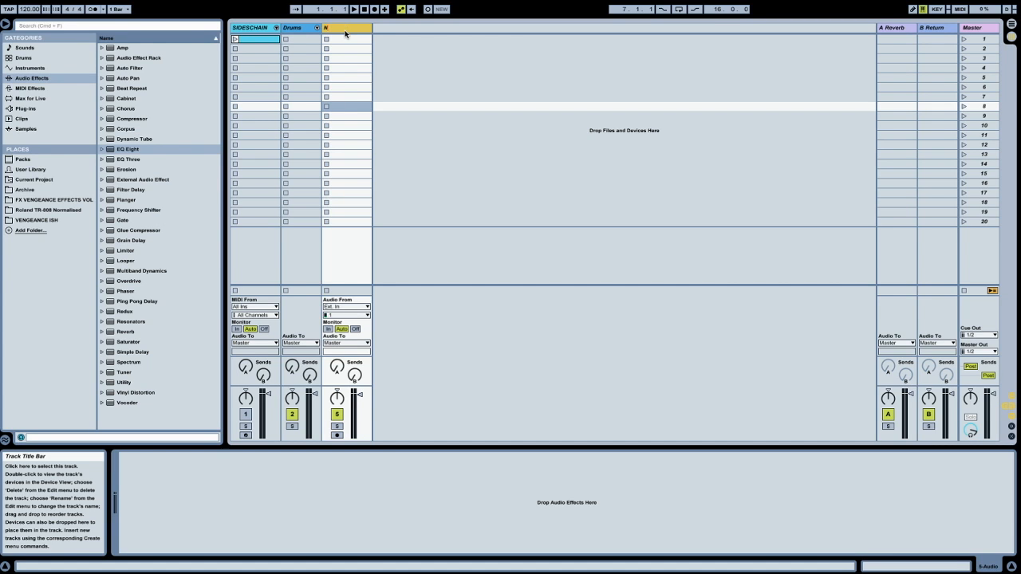
type("eyboard")
Step: Insert a MIDI track after the Keyboard track and rename it Synth
right_click(382, 35)
left_click(413, 43)
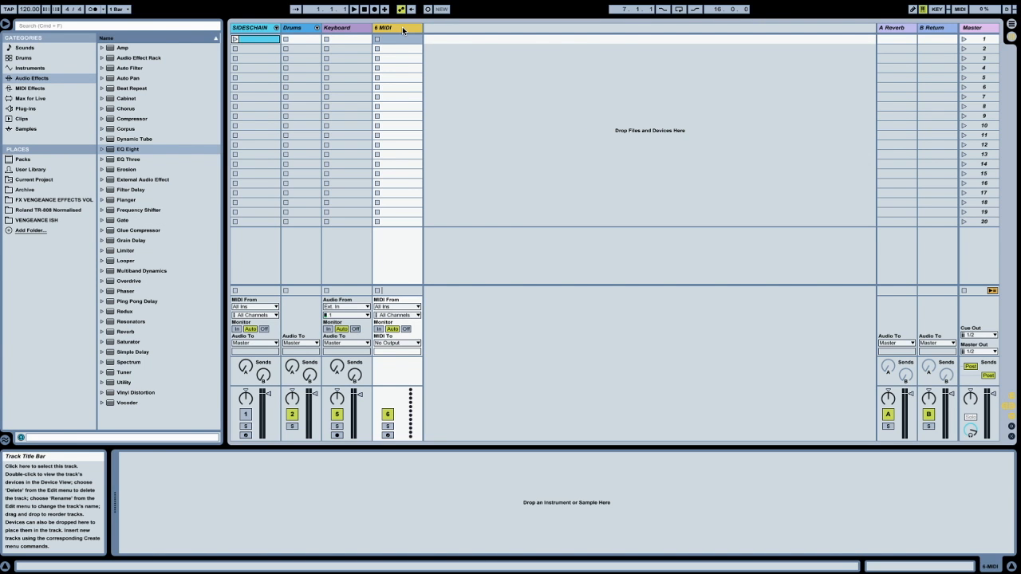
key("ctrl+r")
type("Syn")
type("nth")
key("Return")
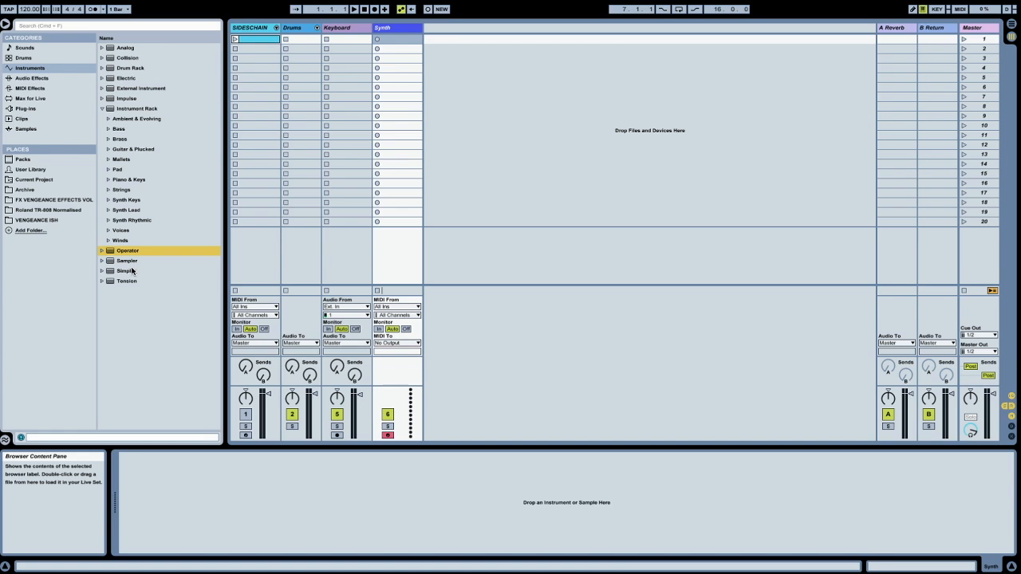
Step: Copy EQ Eight from the 3 Drum Rack track to the Keyboard and Synth tracks, and fold the Drums group
left_click(103, 282)
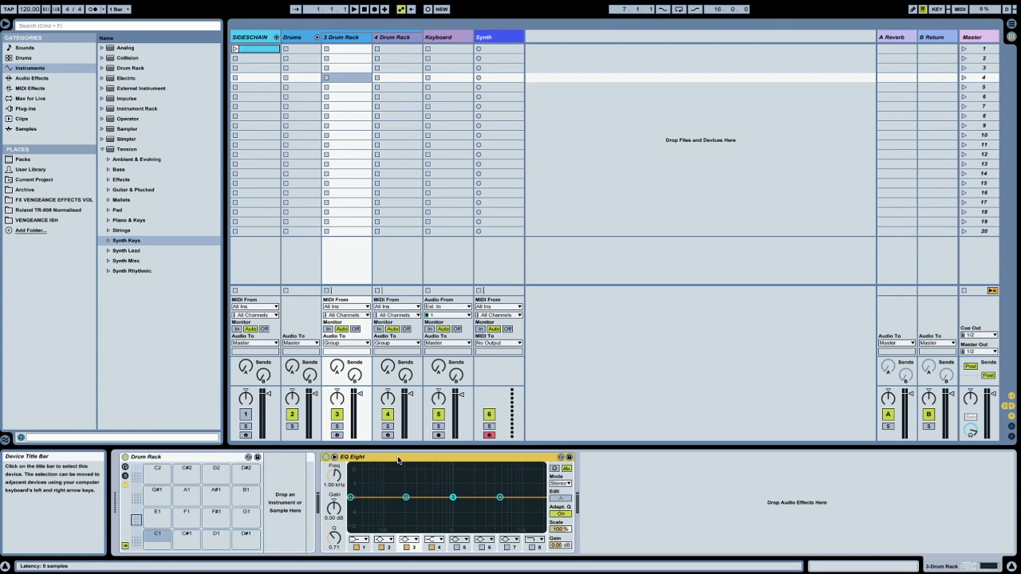
left_click(462, 255)
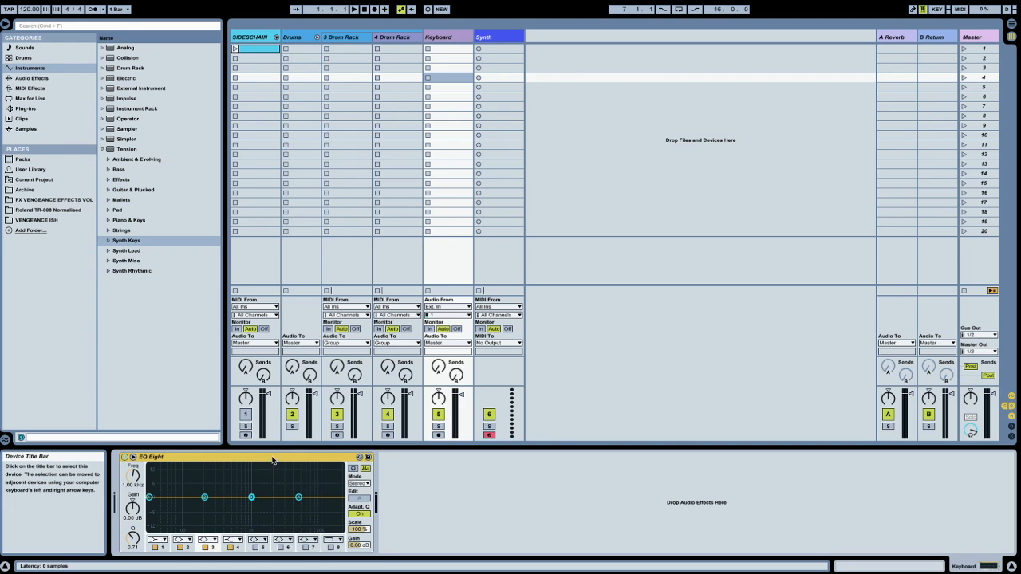
left_click_drag(511, 271, 510, 270)
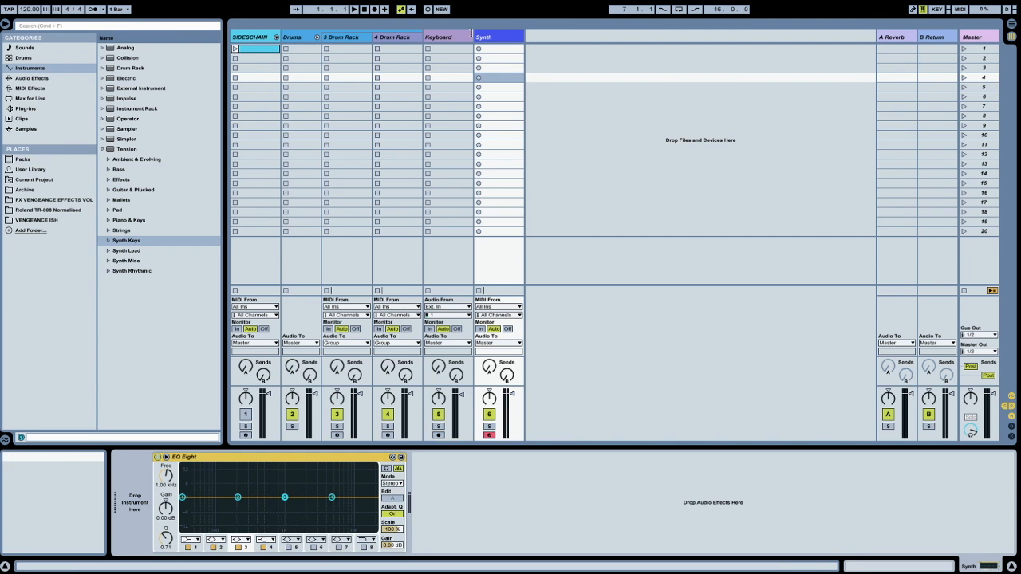
left_click(363, 40)
left_click(296, 40)
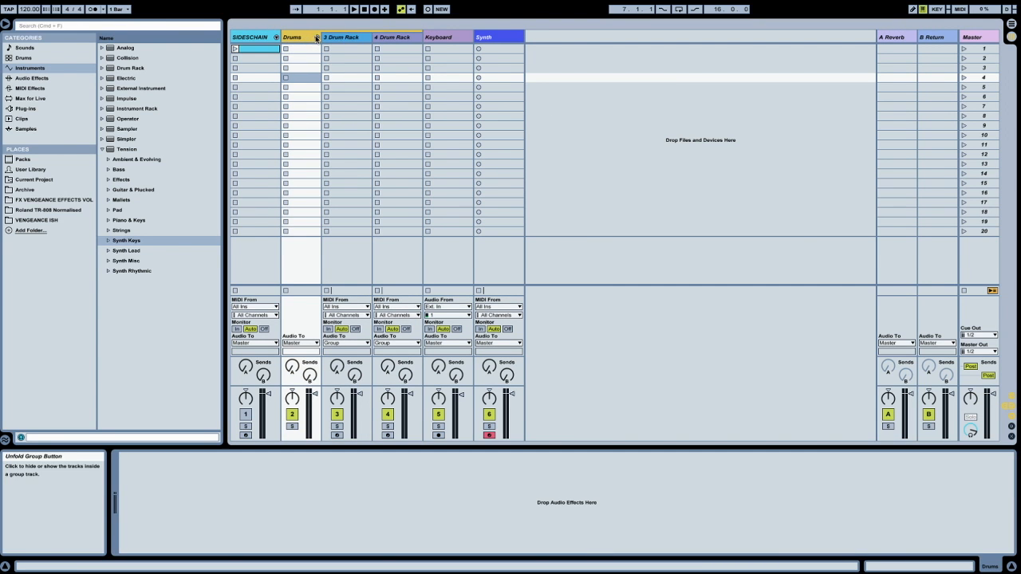
left_click(317, 37)
Step: Load the Simple Delay preset Dotted Quarter Note onto the B Return track
left_click(882, 27)
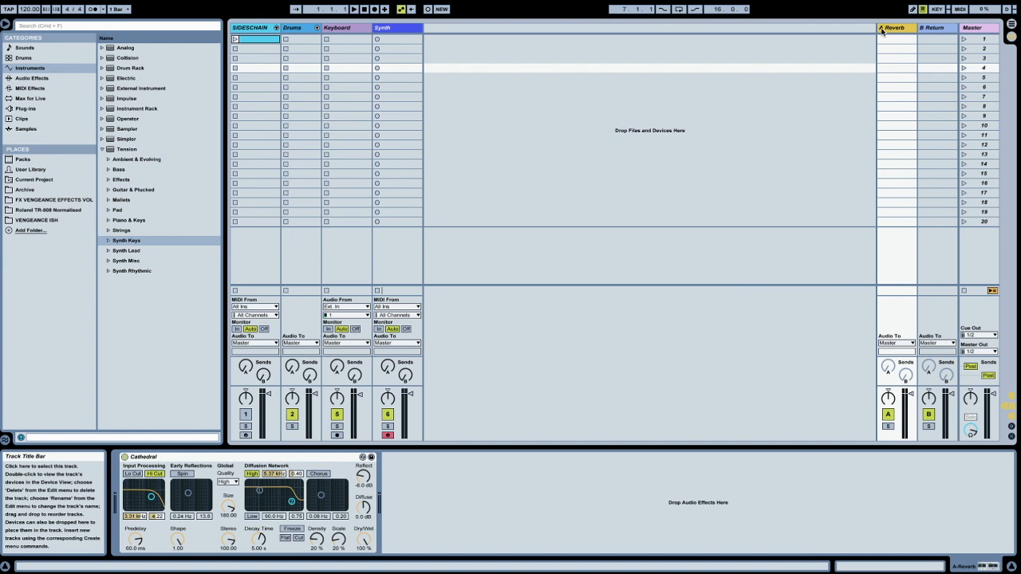
left_click(933, 28)
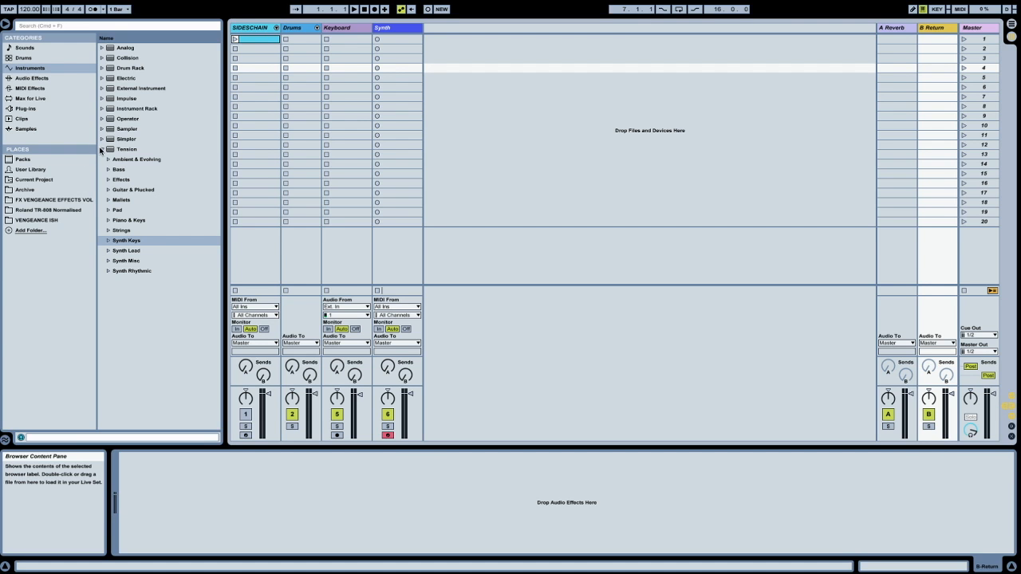
left_click(21, 78)
left_click(21, 78)
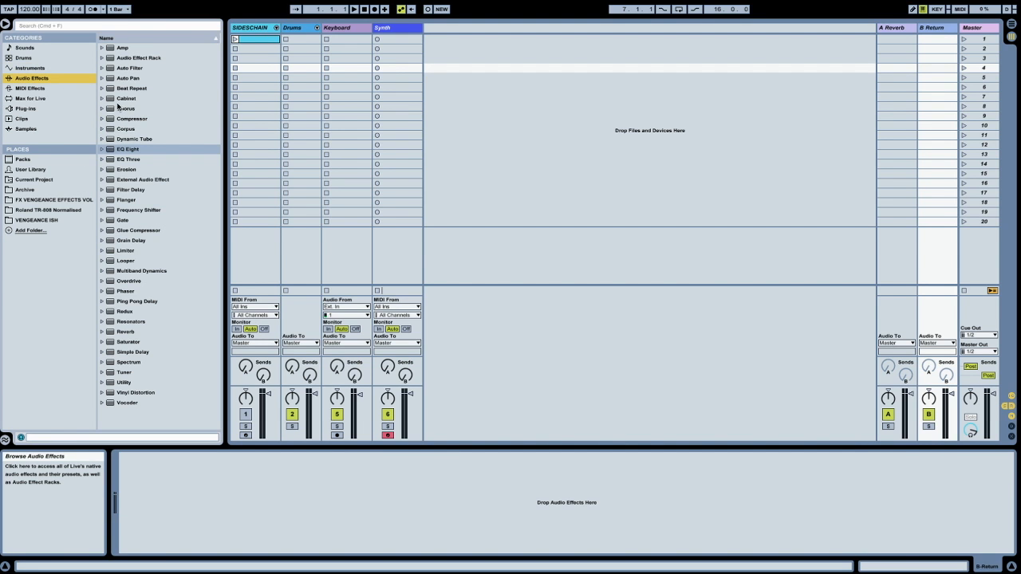
left_click(132, 352)
left_click(153, 282)
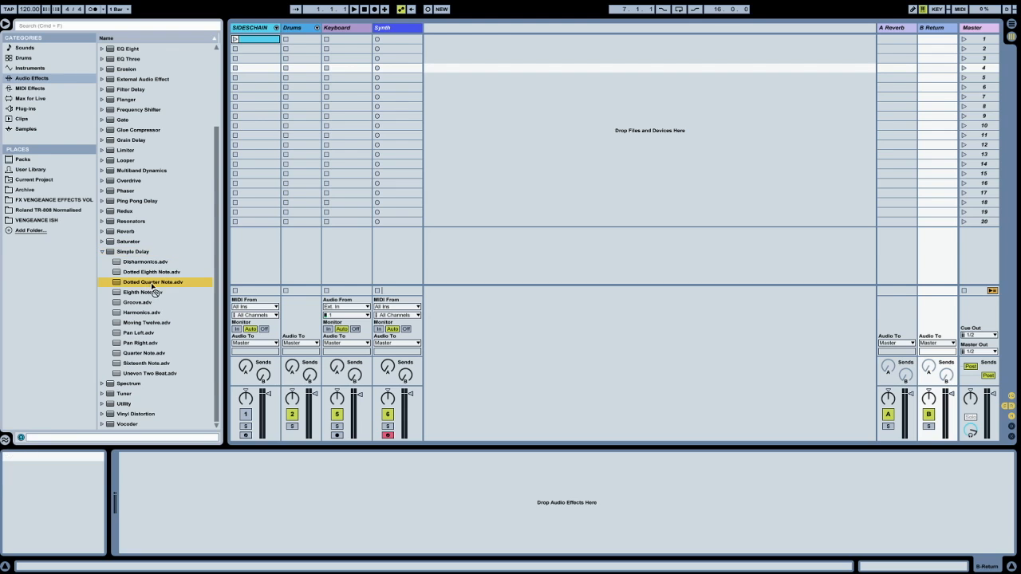
left_click_drag(154, 287, 937, 209)
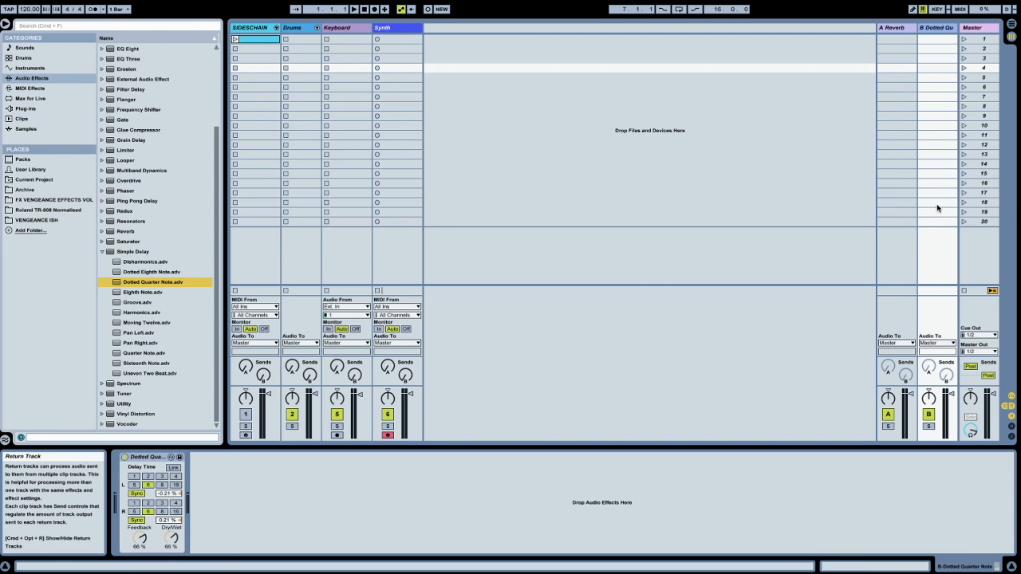
left_click(153, 471)
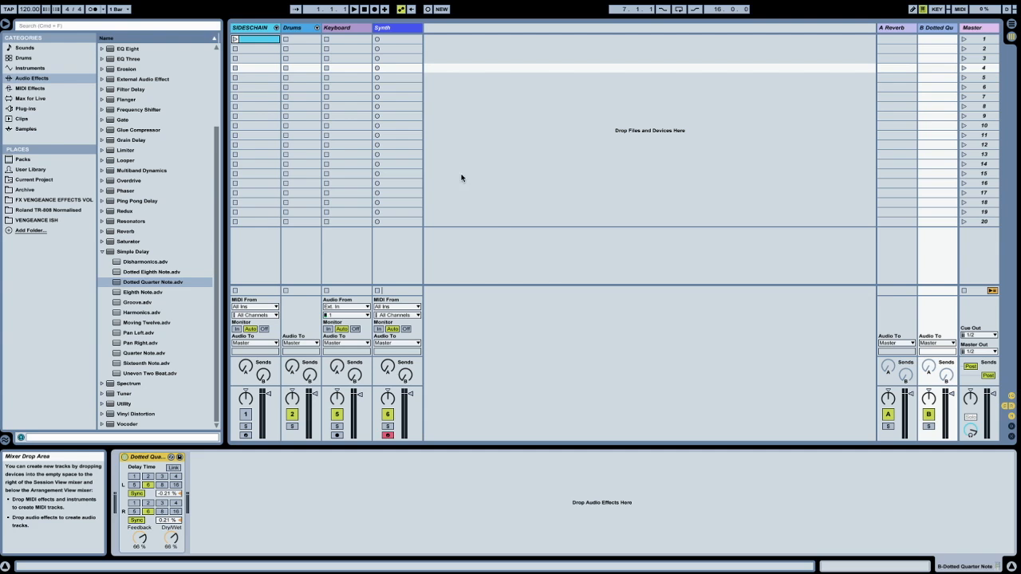
left_click(454, 106)
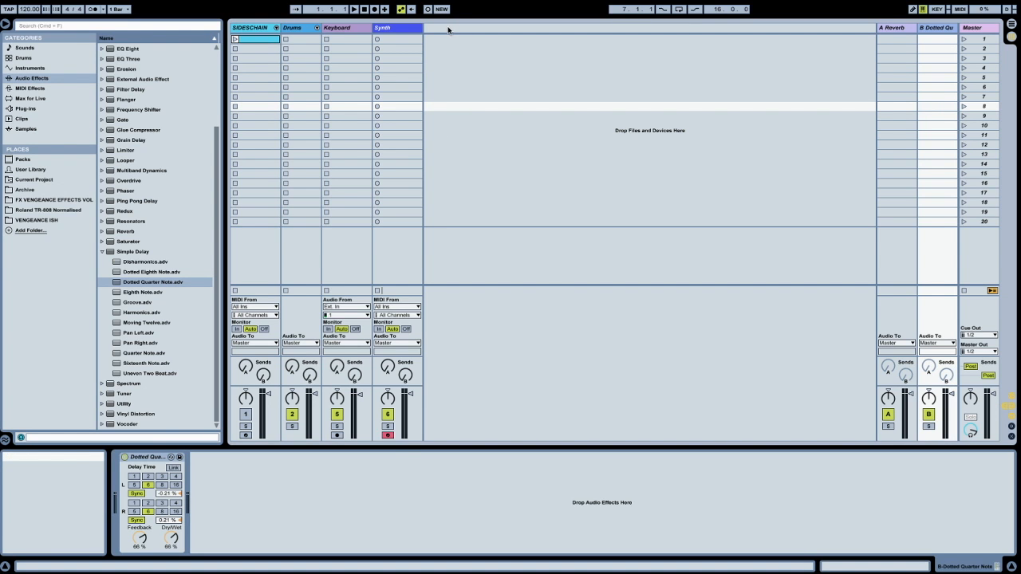
left_click(419, 28)
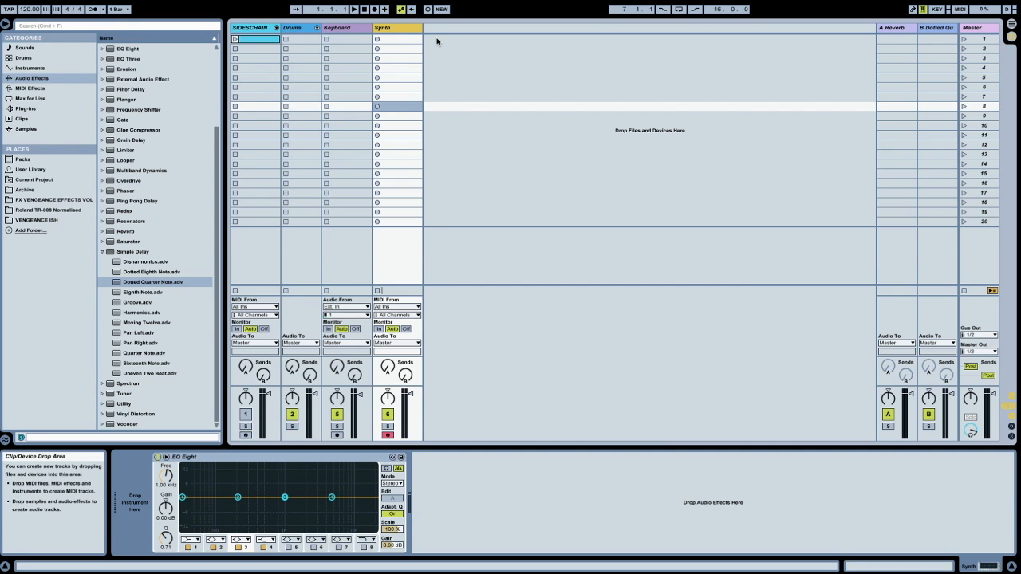
left_click(474, 116)
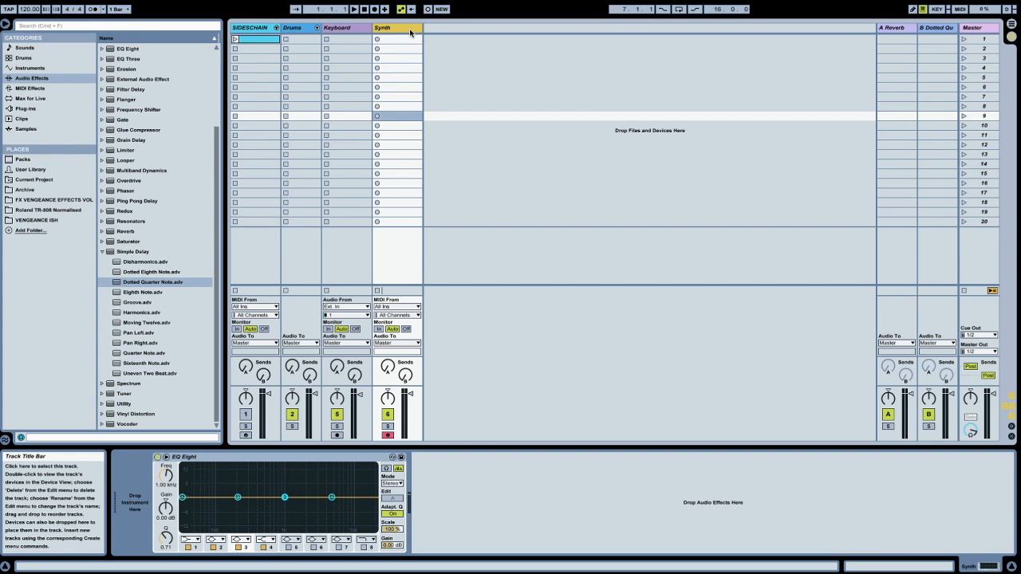
Step: Duplicate the Keyboard track and rename the copy Samples
left_click(365, 30)
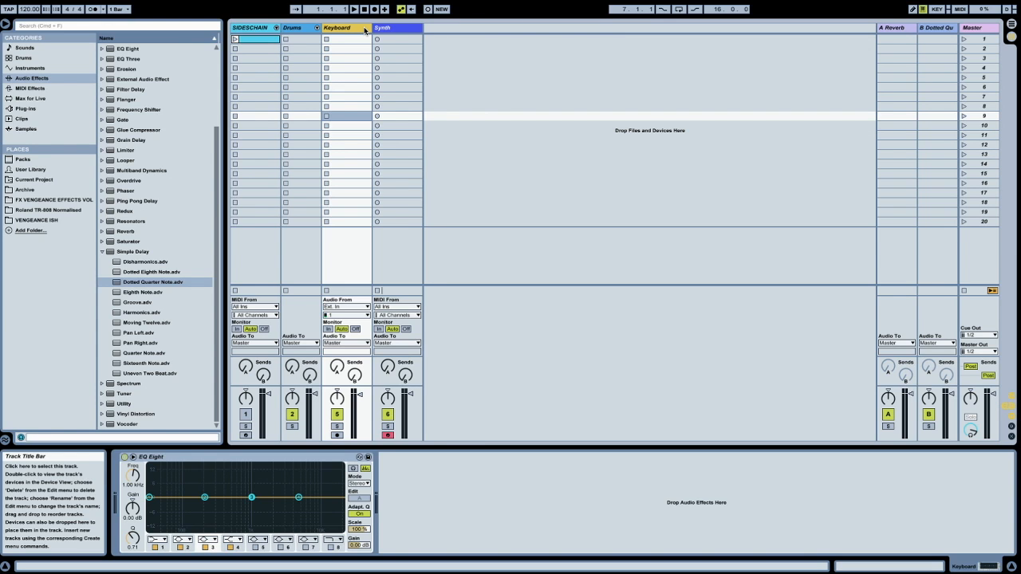
key("super+d")
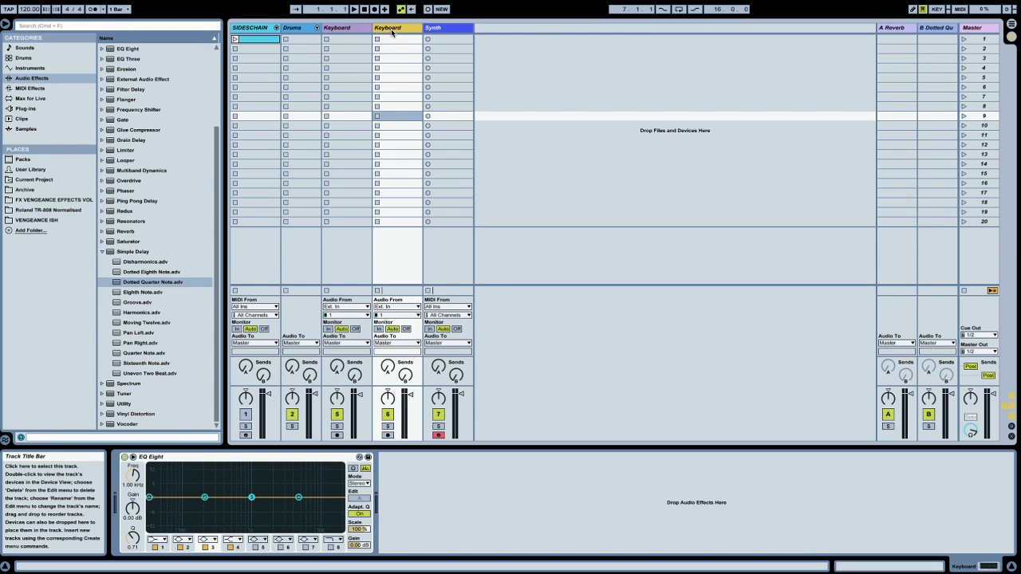
key("super+r")
type("Samples")
key("Return")
left_click(502, 37)
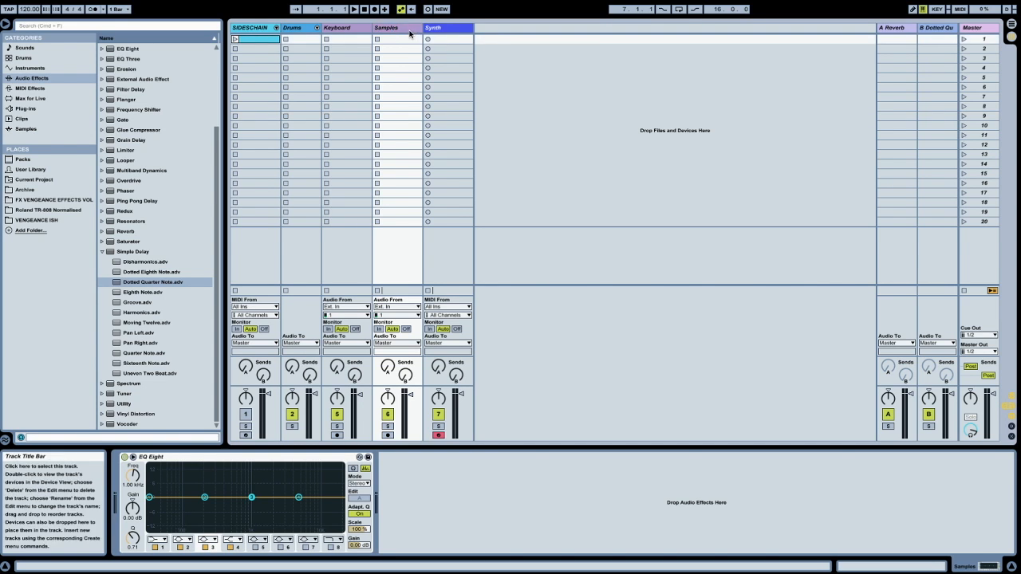
left_click(500, 57)
Step: Narrow the SIDECHAIN, Drums, Keyboard, Samples and Synth track columns so they take up less of the Session View
left_click(391, 29)
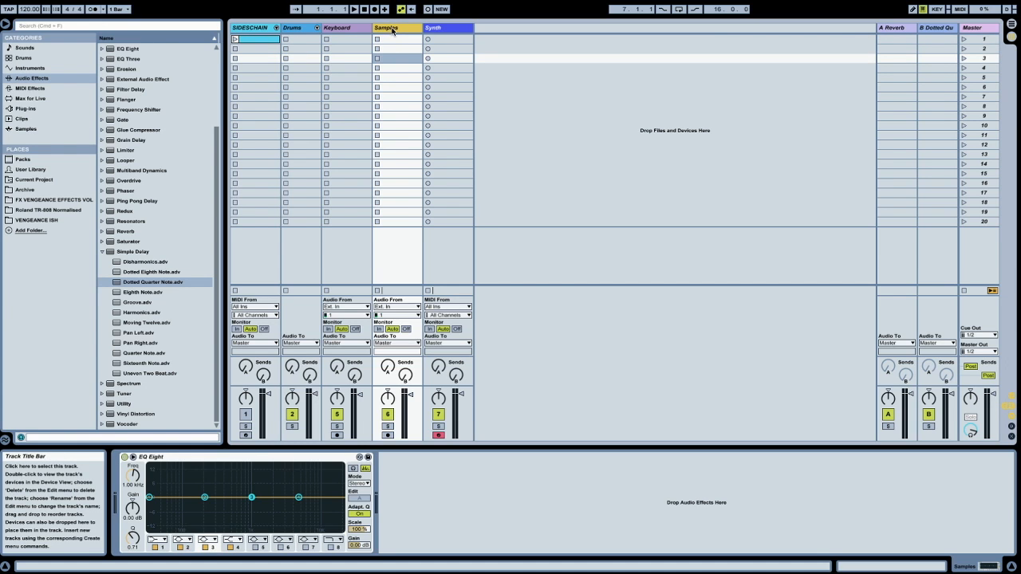
left_click_drag(422, 28, 411, 28)
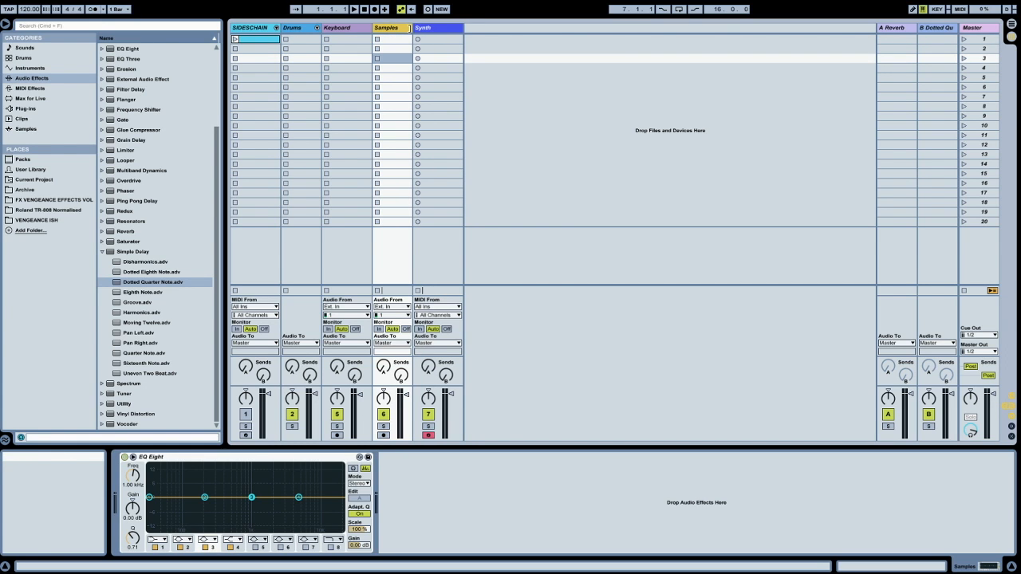
left_click_drag(412, 29, 392, 34)
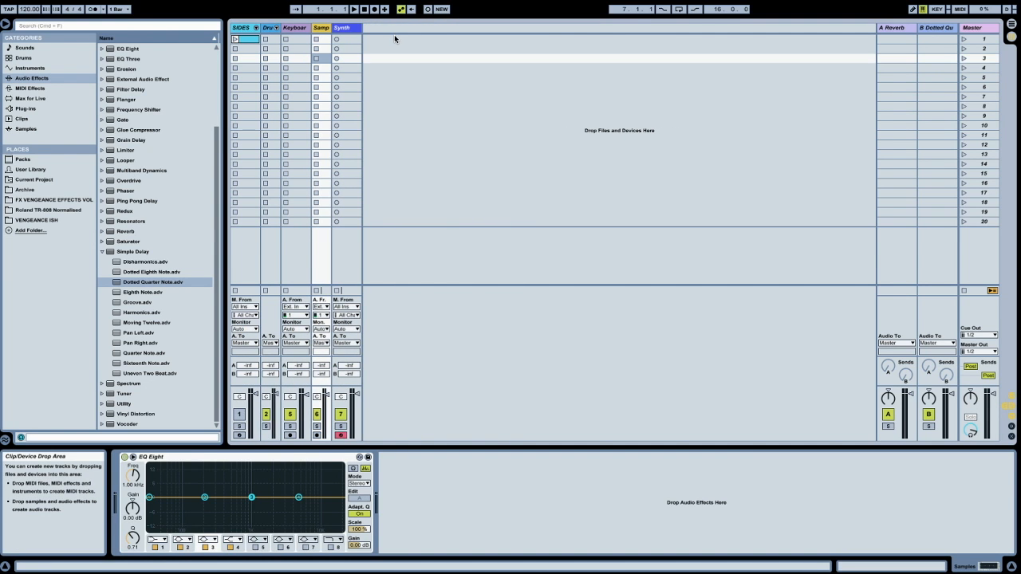
left_click(359, 28)
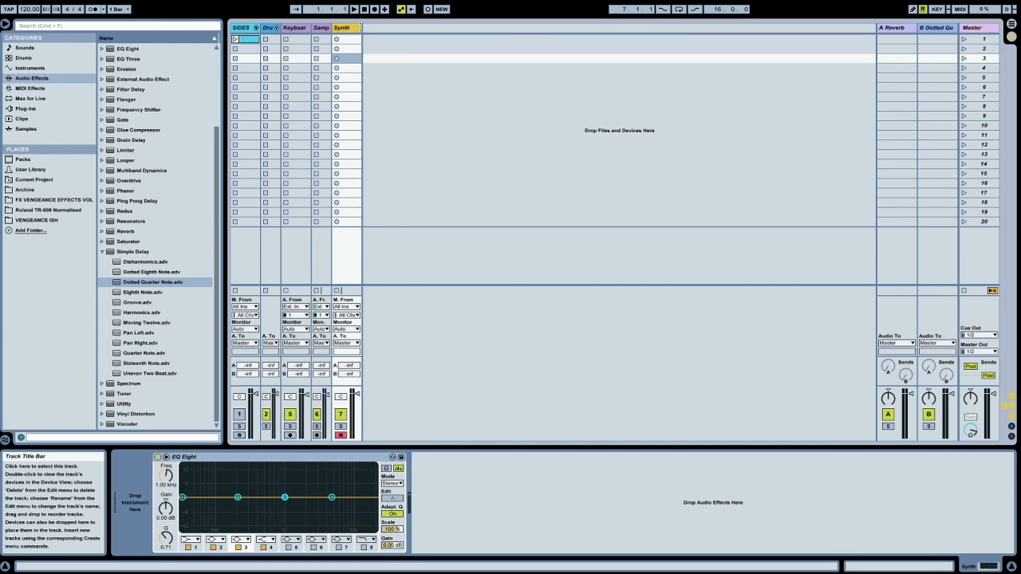
mouse_move(361, 28)
left_mouse_down()
mouse_move(347, 29)
mouse_move(361, 29)
left_mouse_up()
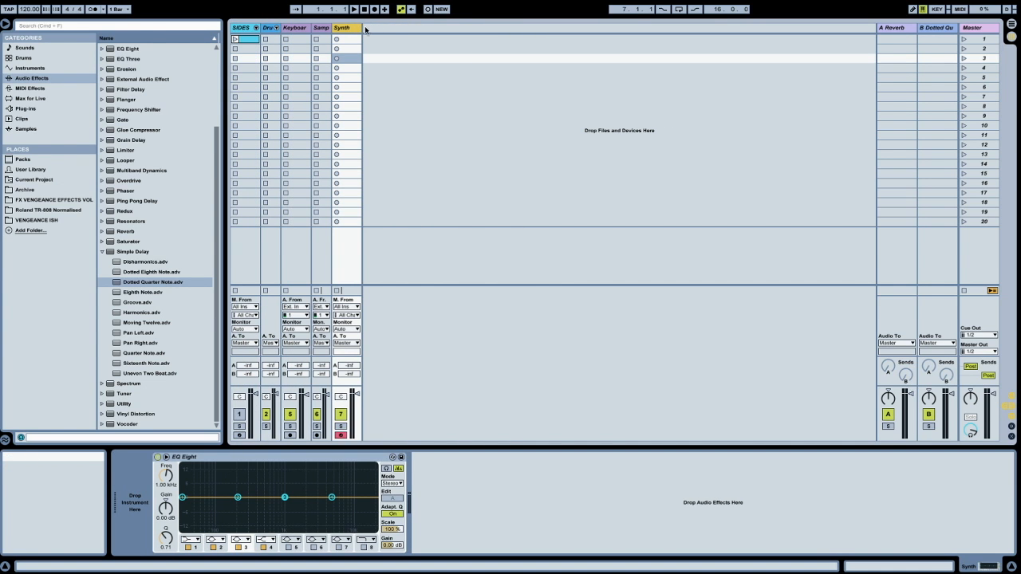
mouse_move(362, 28)
left_mouse_down()
mouse_move(500, 39)
mouse_move(338, 40)
mouse_move(349, 39)
mouse_move(342, 29)
left_mouse_up()
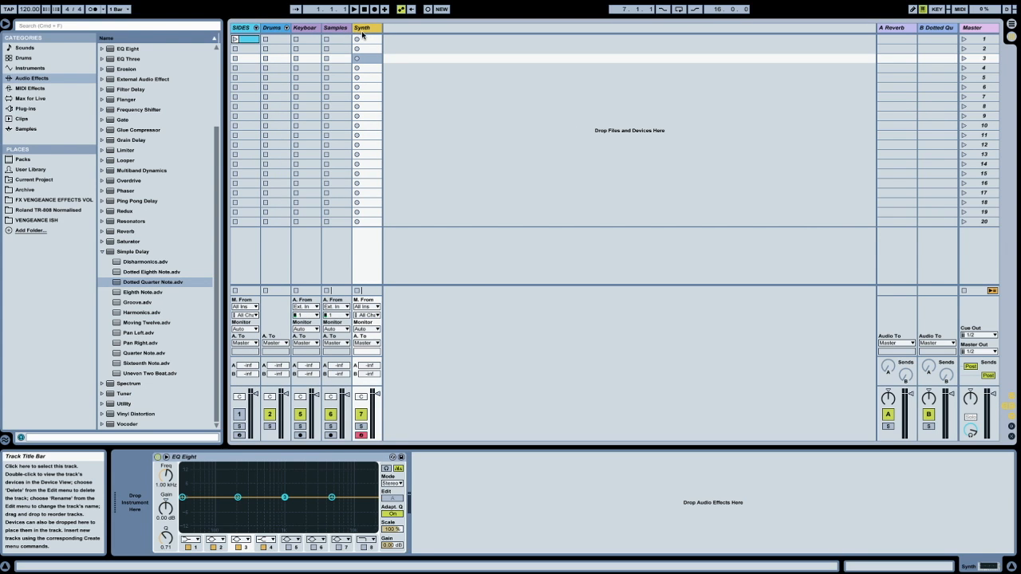
left_click(402, 87)
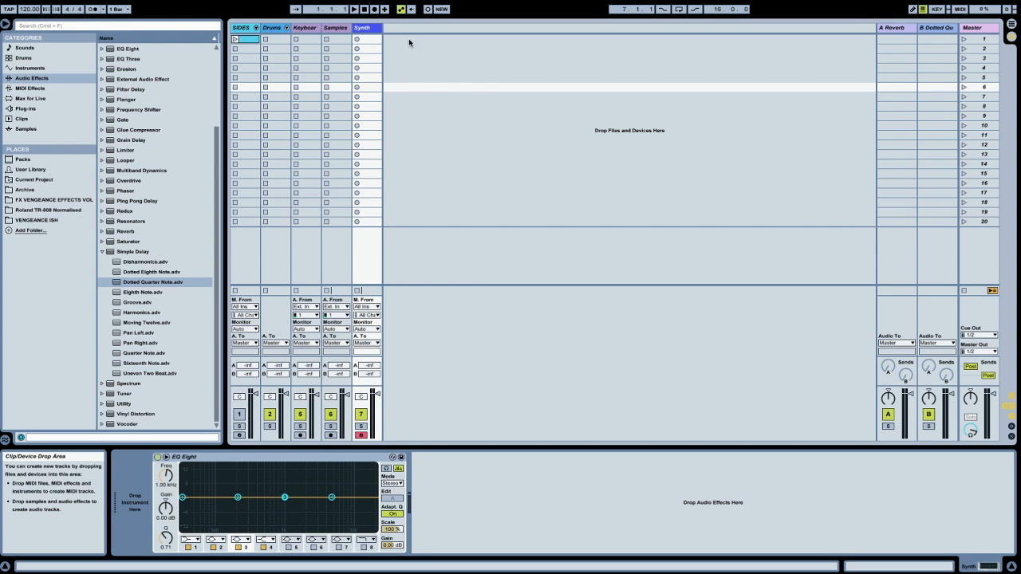
left_click(414, 50)
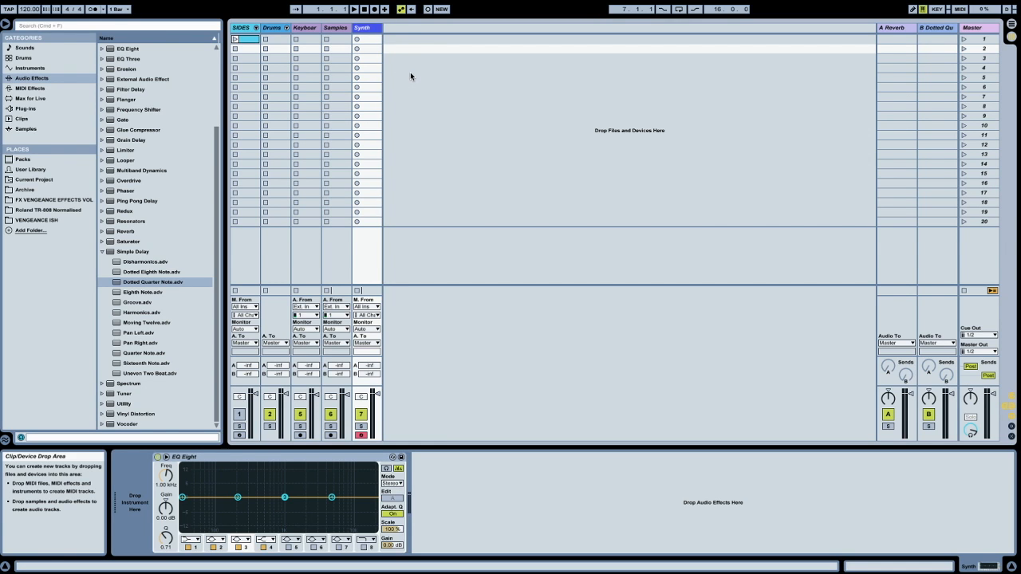
left_click(410, 75)
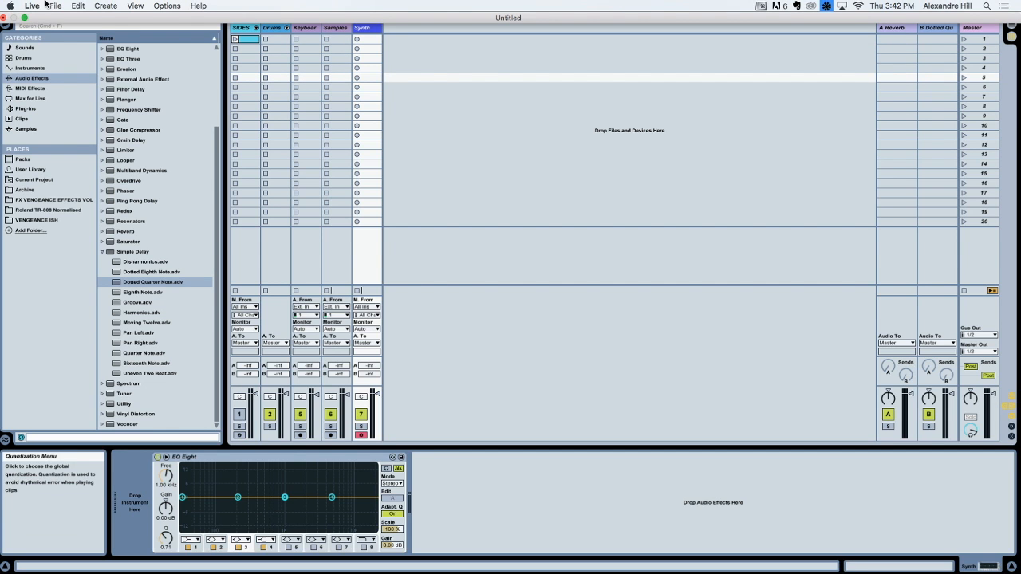
Step: Save the current set as the default Live Set in the File/Folder preferences
left_click(42, 7)
left_click(56, 39)
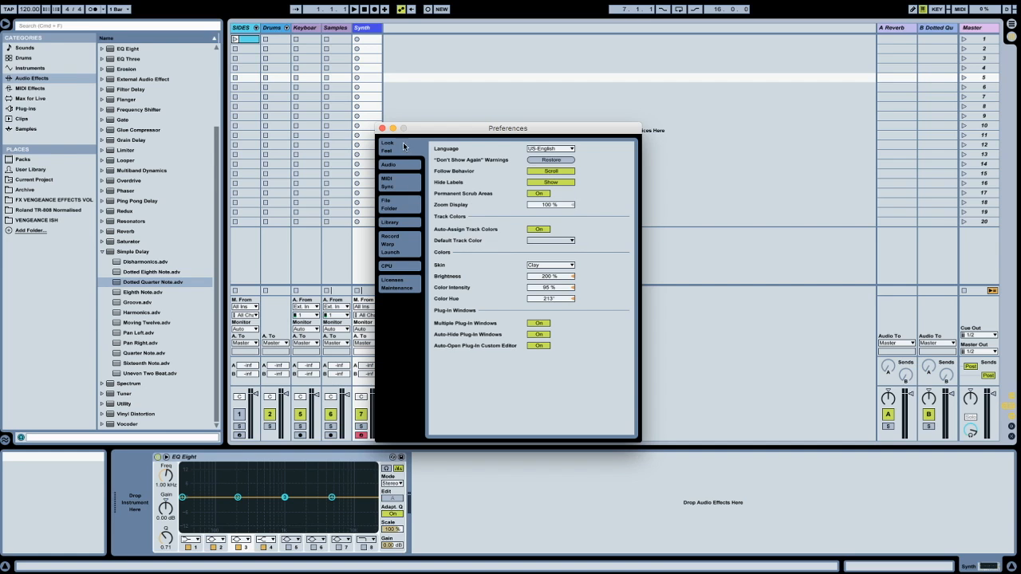
left_click(415, 205)
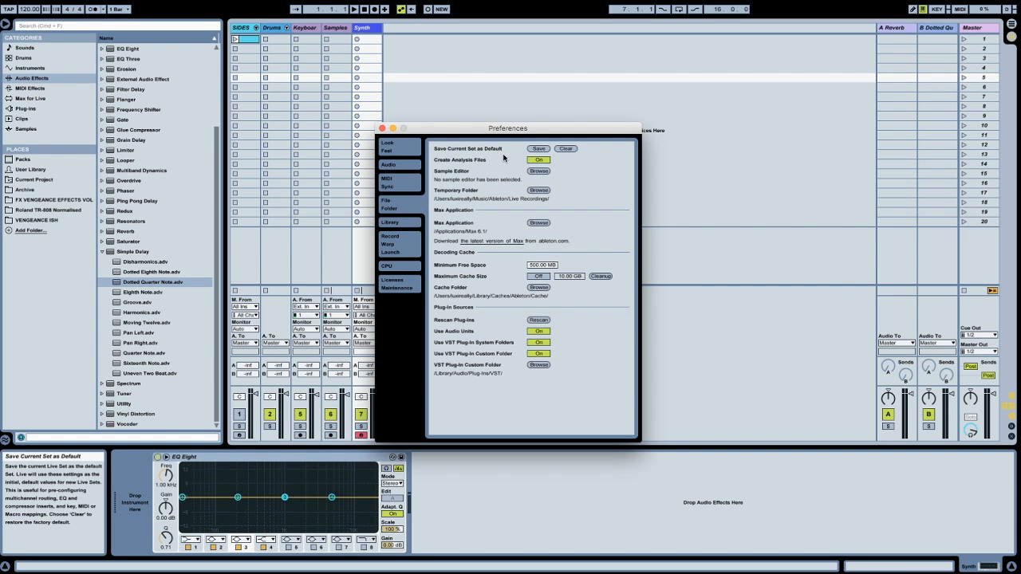
left_click(542, 148)
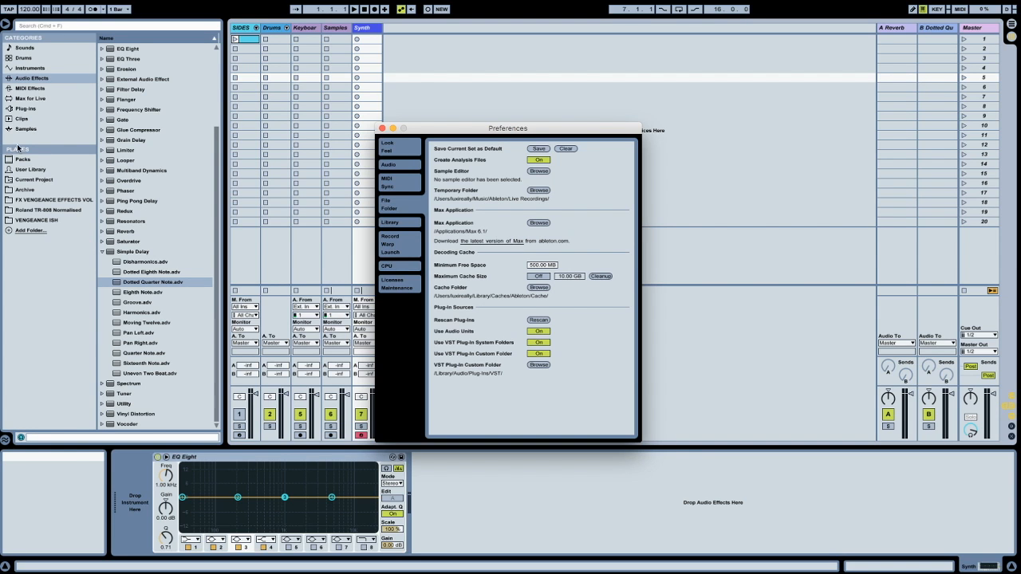
Step: List the installed plug-ins, collapse the Audio Units folder, and check the plug-in source settings in the preferences
left_click(10, 111)
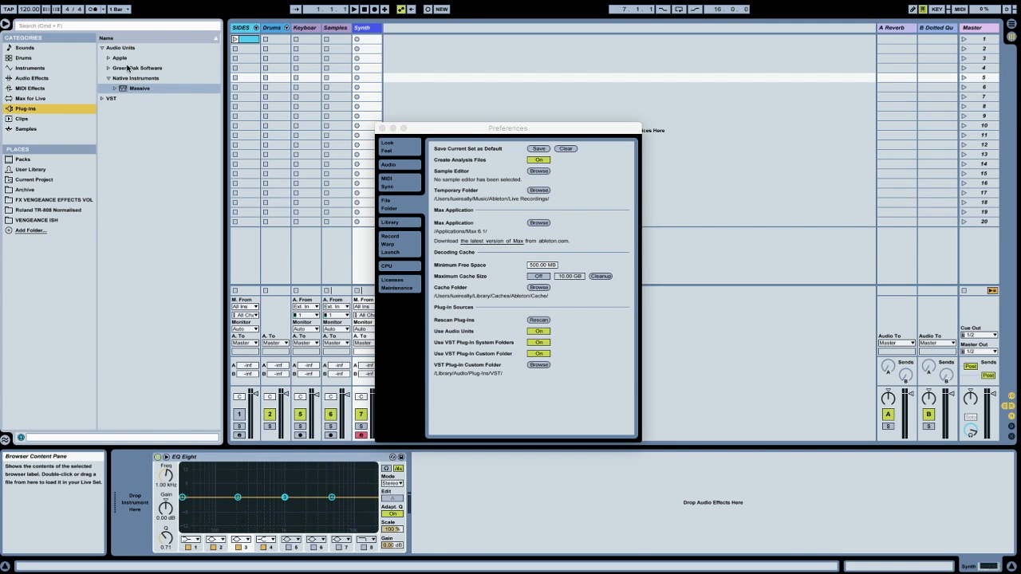
left_click(109, 59)
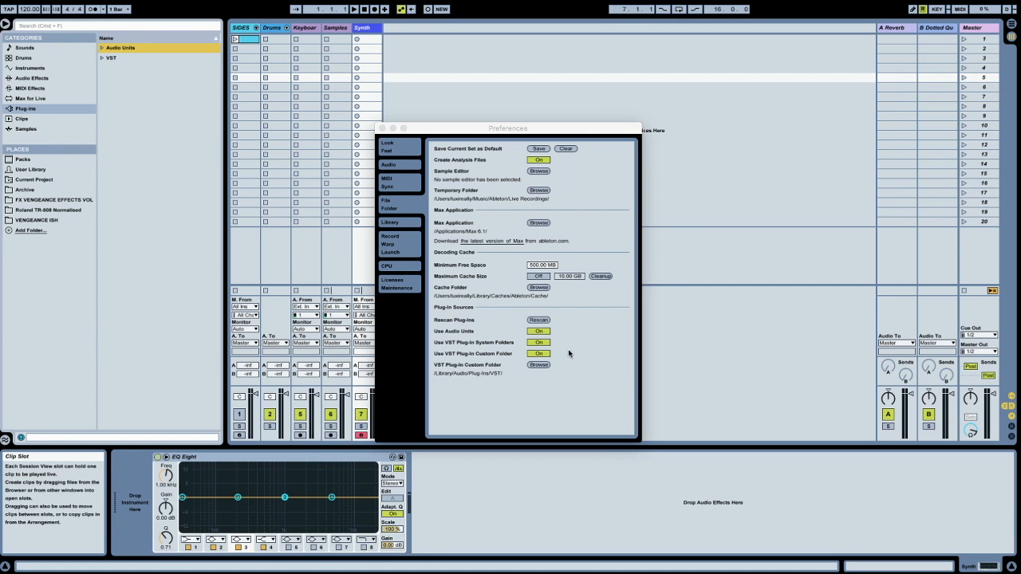
left_click(590, 344)
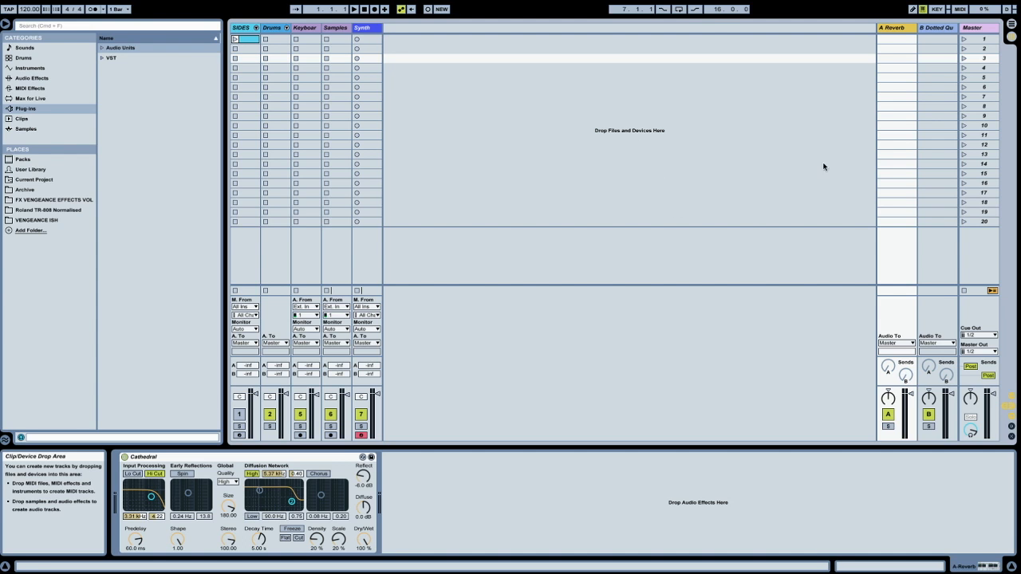
Step: Review the devices on the Dotted Quarter Note return, the Reverb return and the Synth track
left_click(927, 31)
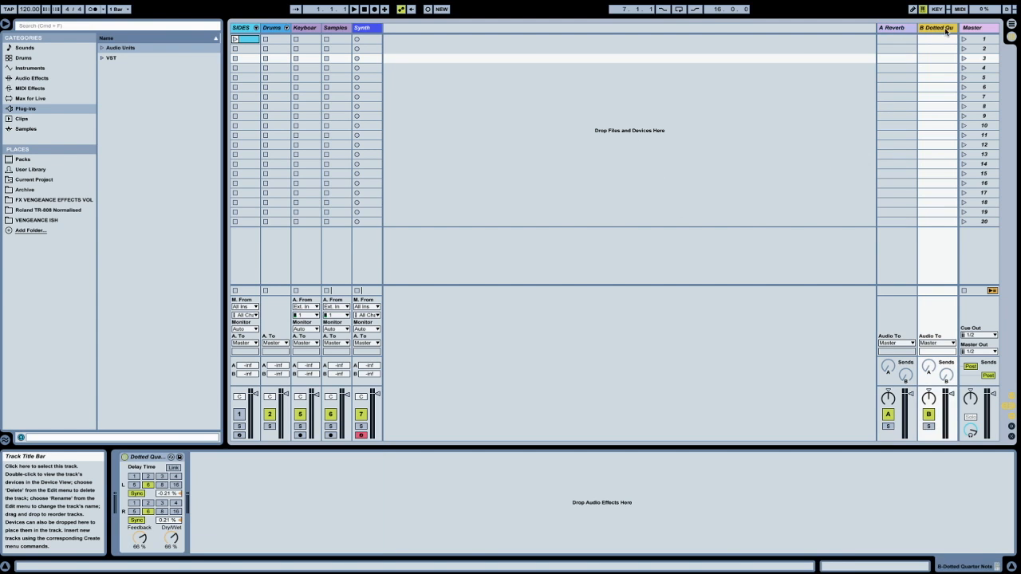
left_click(895, 28)
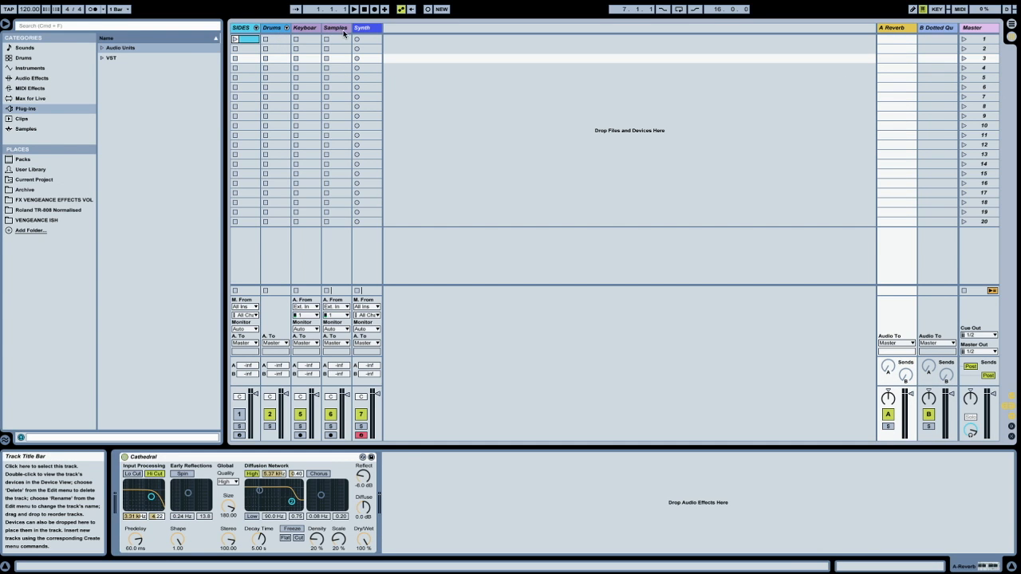
left_click(373, 30)
left_click(373, 30)
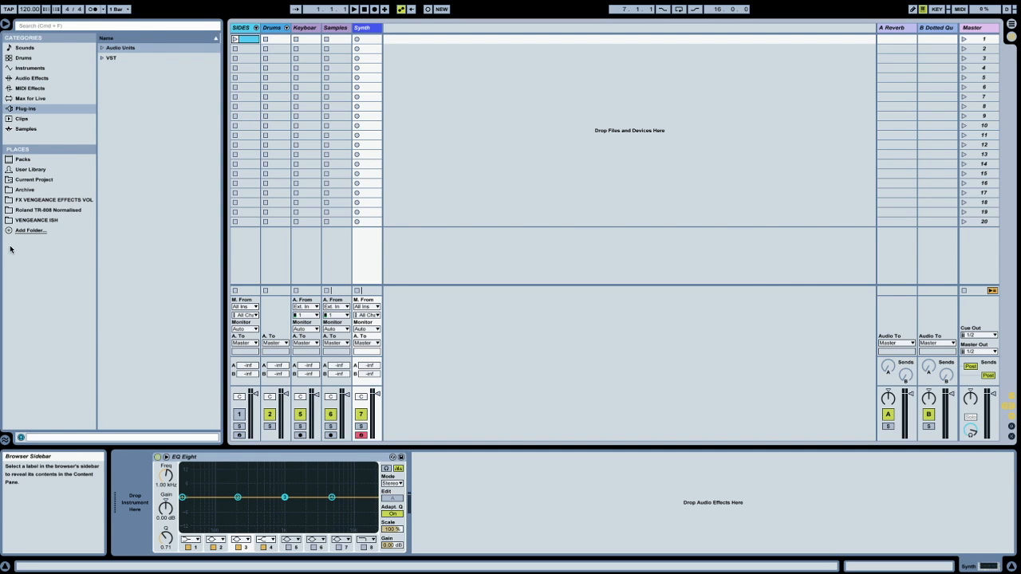
Step: Browse the VENGEANCE ISH and Roland TR-808 Normalised sample folders and the built-in Drums category
left_click(37, 260)
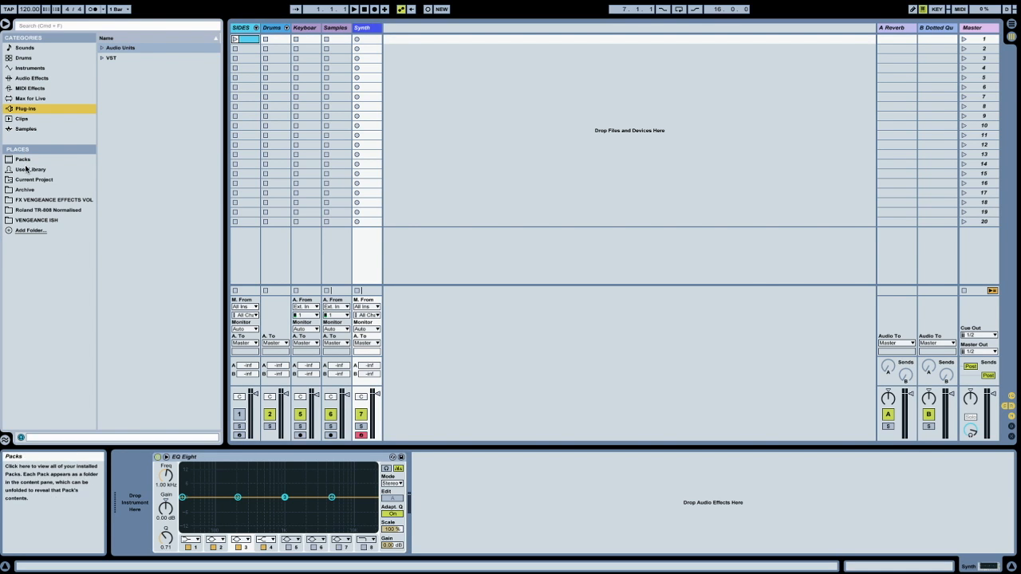
left_click(40, 221)
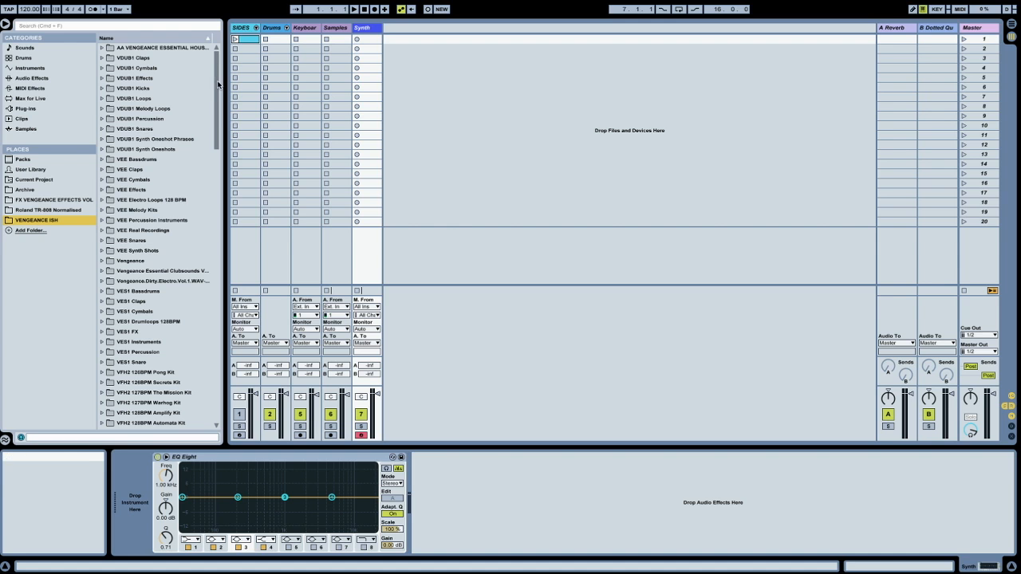
left_click_drag(217, 86, 218, 226)
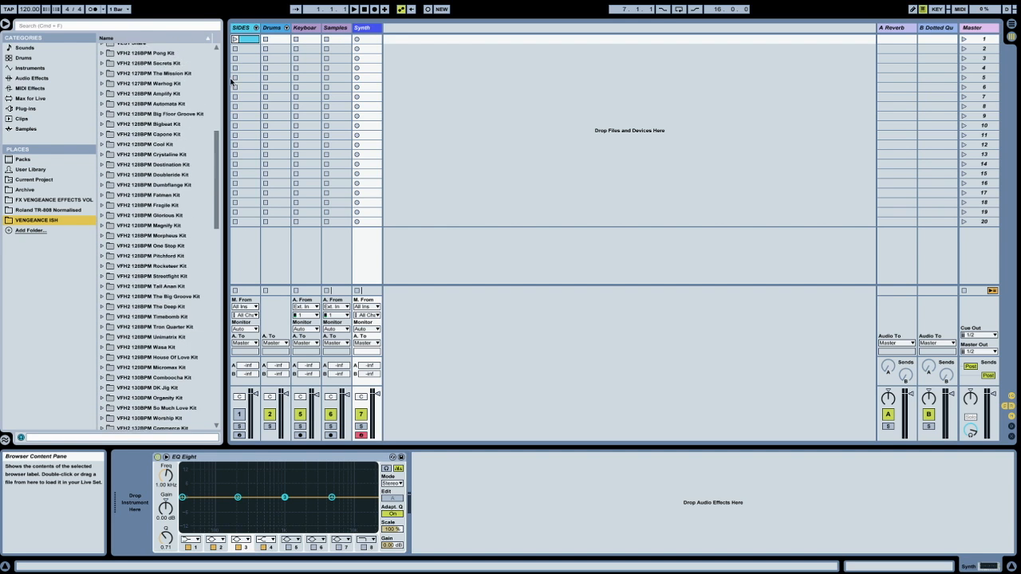
left_click(53, 210)
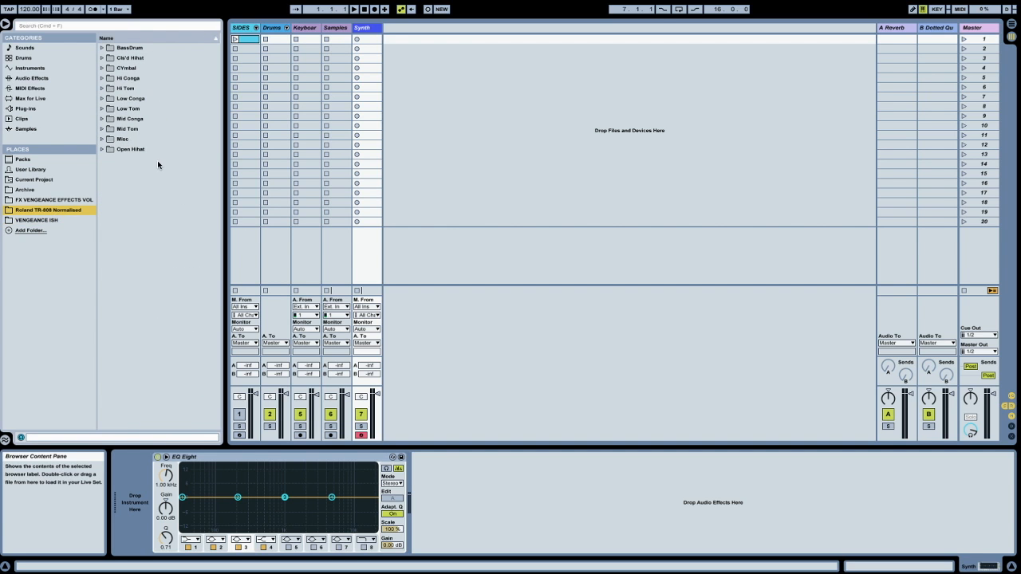
left_click(128, 49)
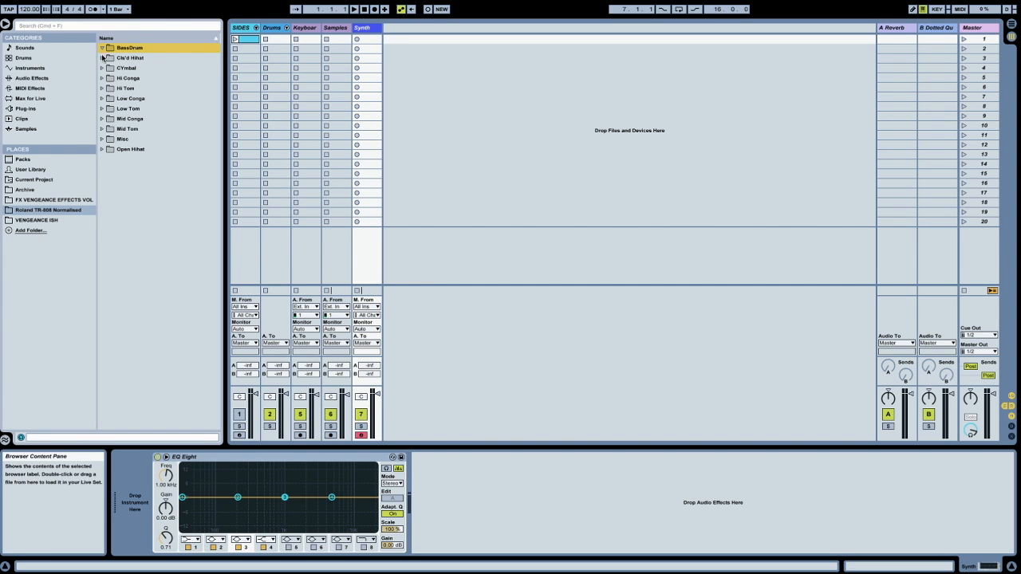
key("Down")
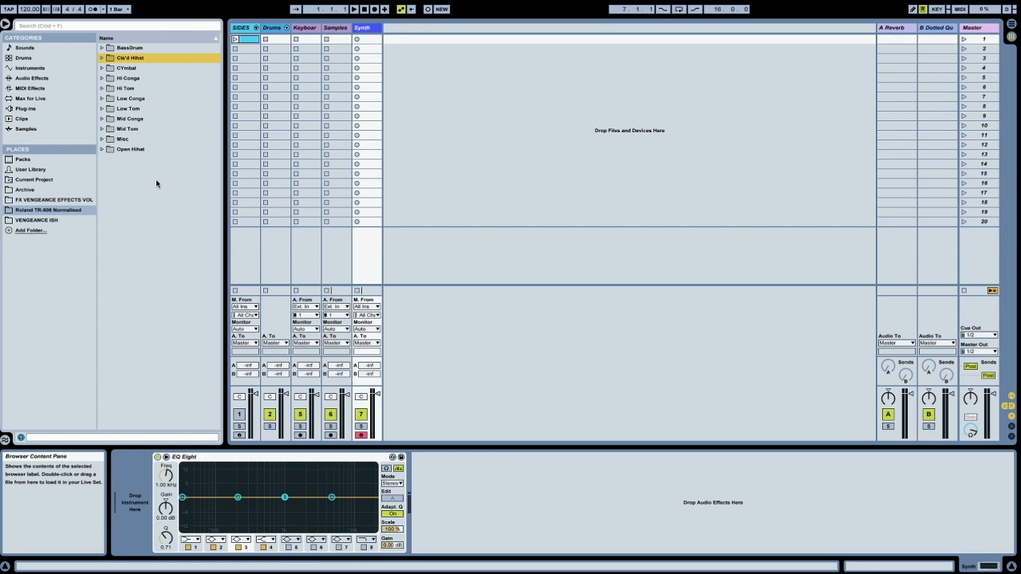
left_click(35, 58)
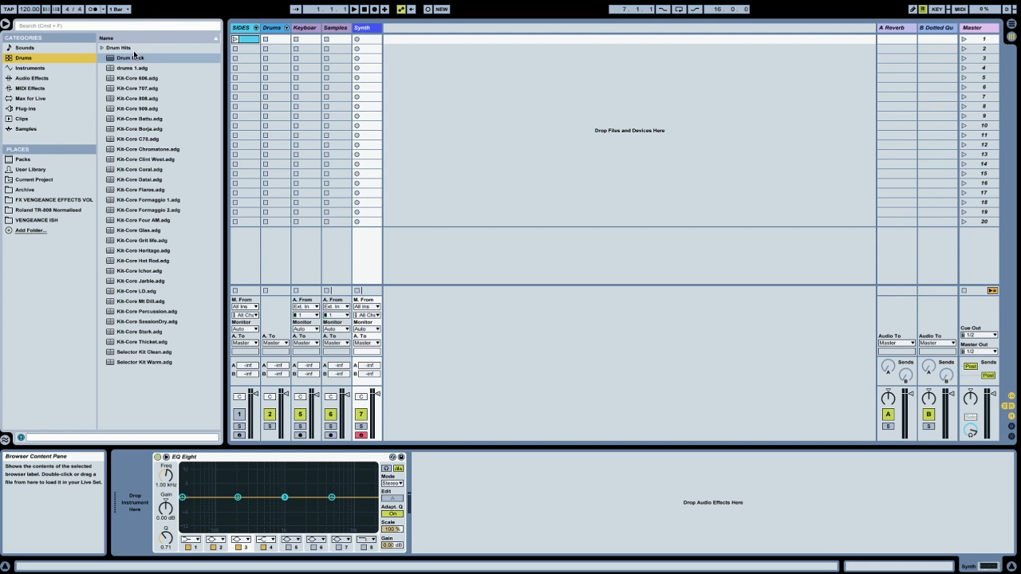
left_click(25, 77)
left_click(48, 210)
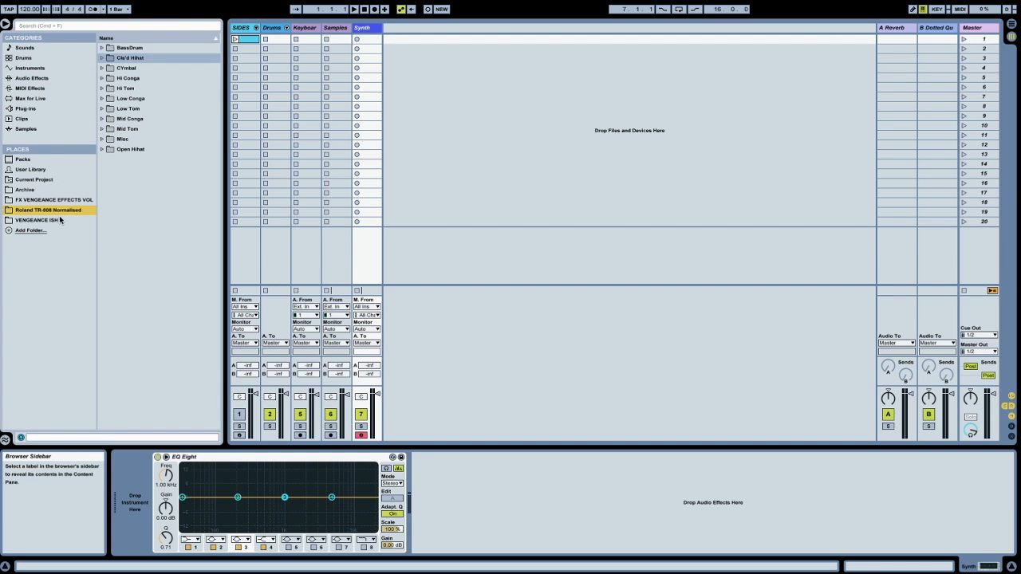
Step: Look at the Add Folder dialog without adding a folder, and view the Archive and User Library contents
left_click(29, 231)
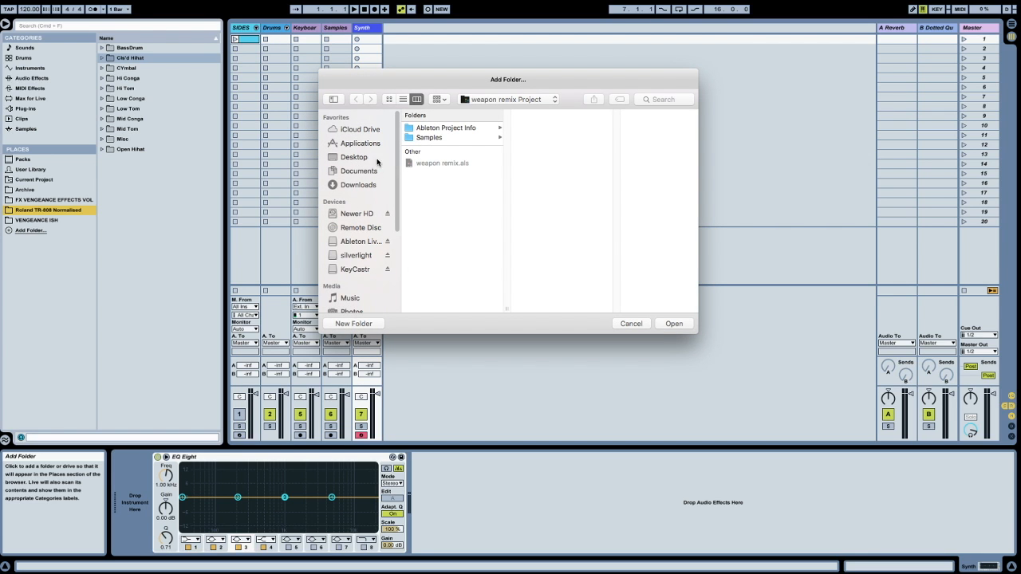
left_click(642, 324)
left_click(25, 189)
left_click(38, 171)
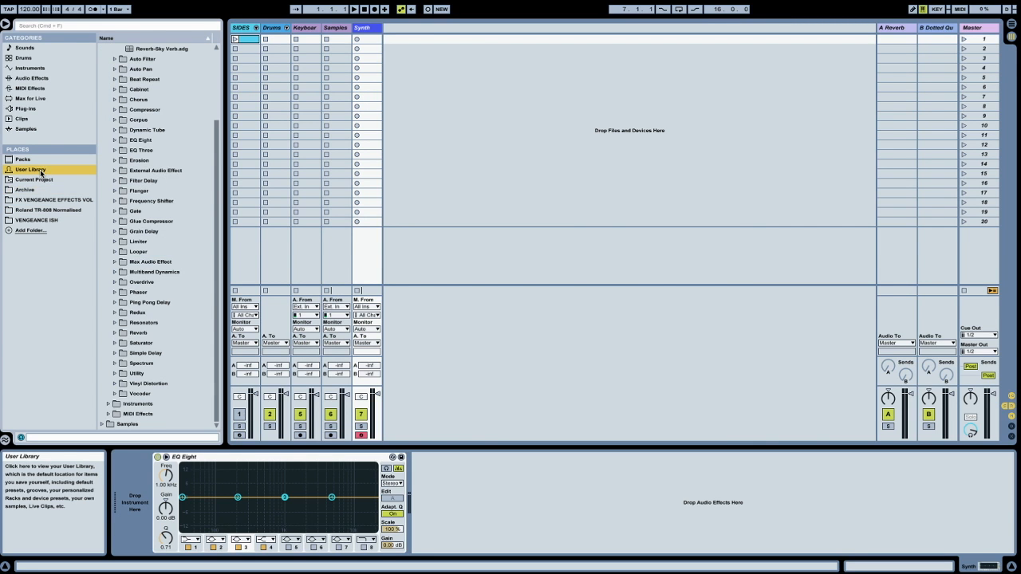
Step: Review the User Library's Presets folder and the contents of the Packs location in the browser
scroll(208, 279, "up", 5)
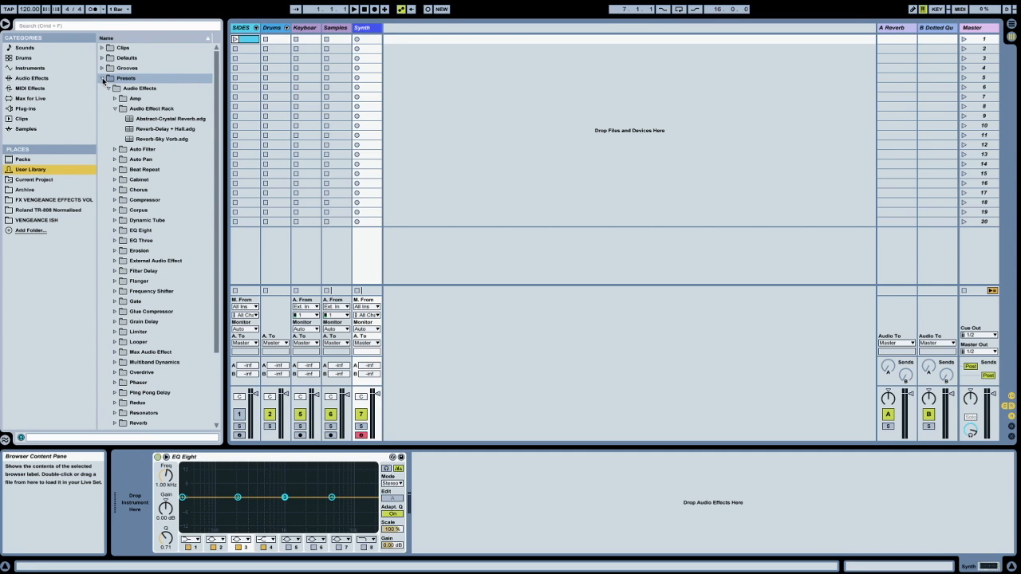
left_click(26, 160)
left_click(131, 110)
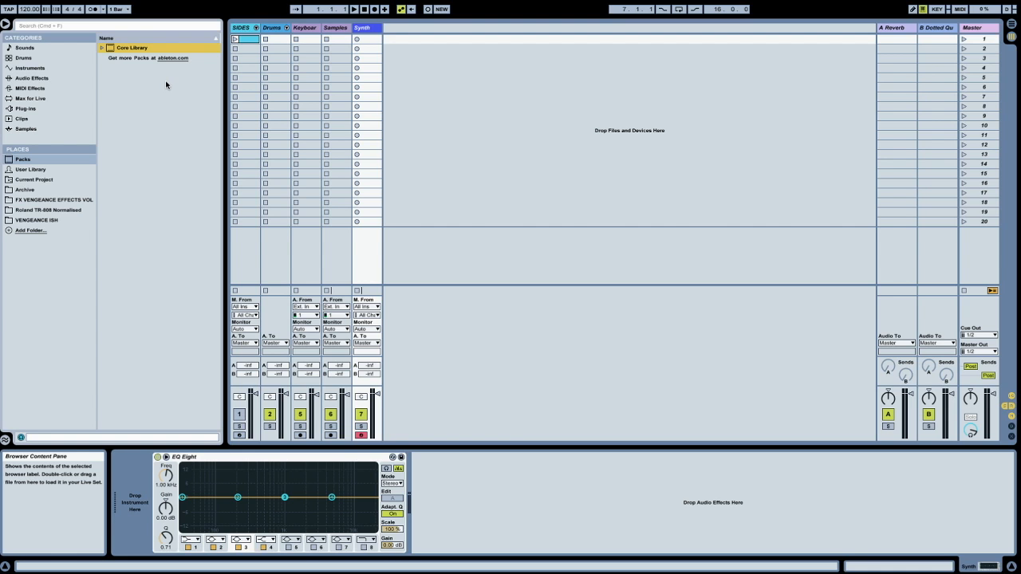
left_click(77, 306)
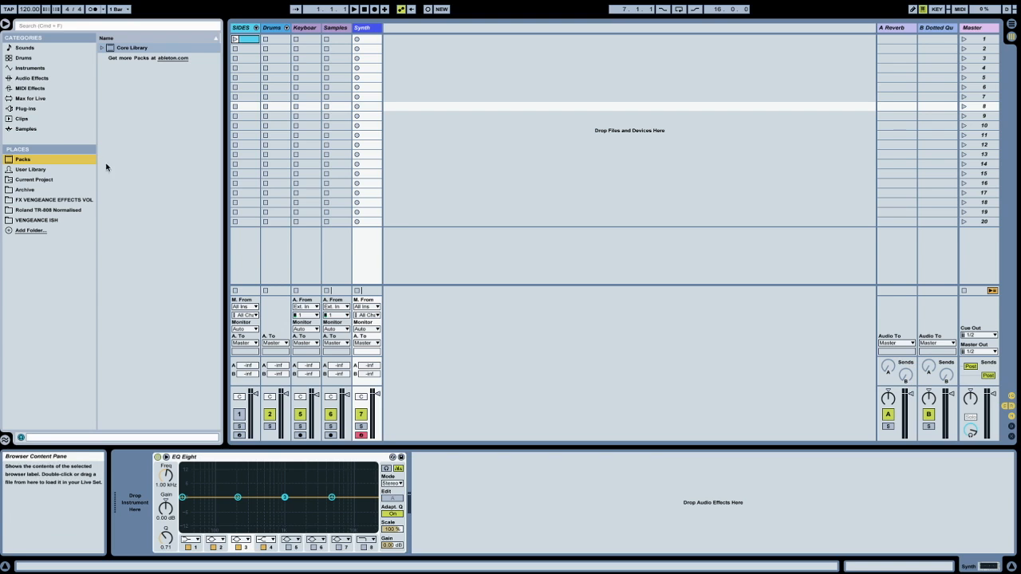
left_click(215, 38)
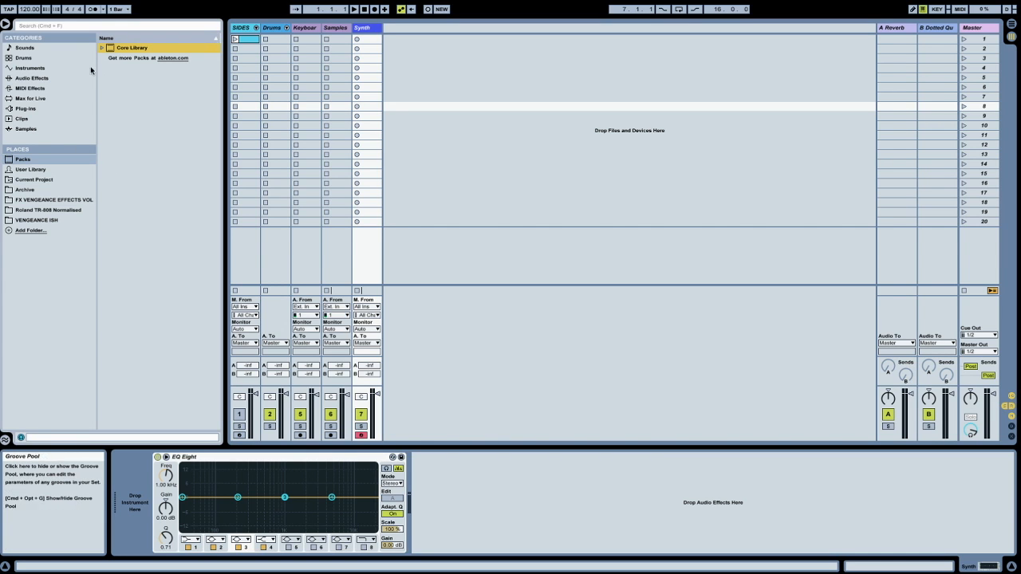
Step: Hide the browser and show it again
left_click(5, 25)
left_click(5, 25)
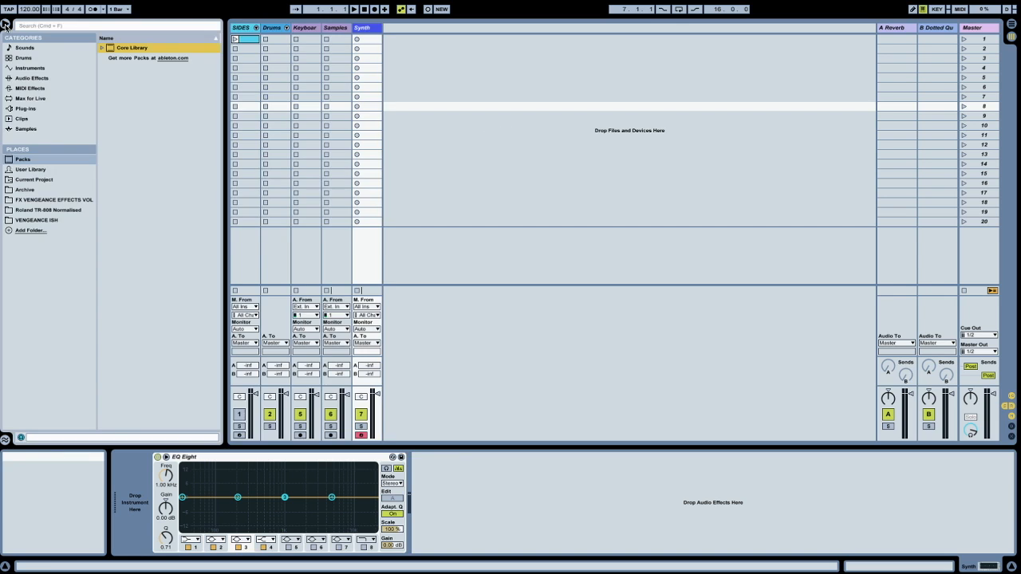
left_click(5, 24)
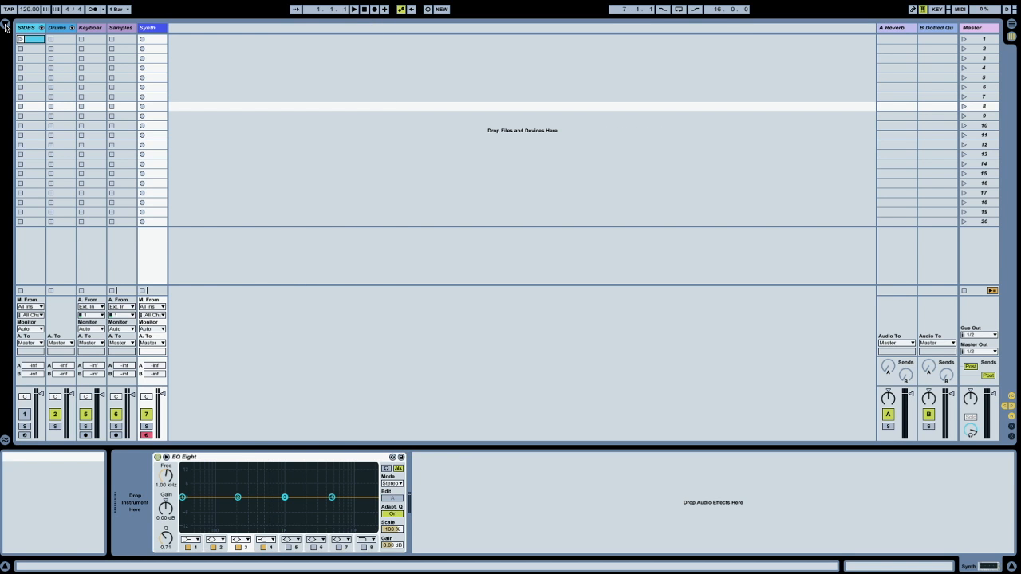
left_click(6, 25)
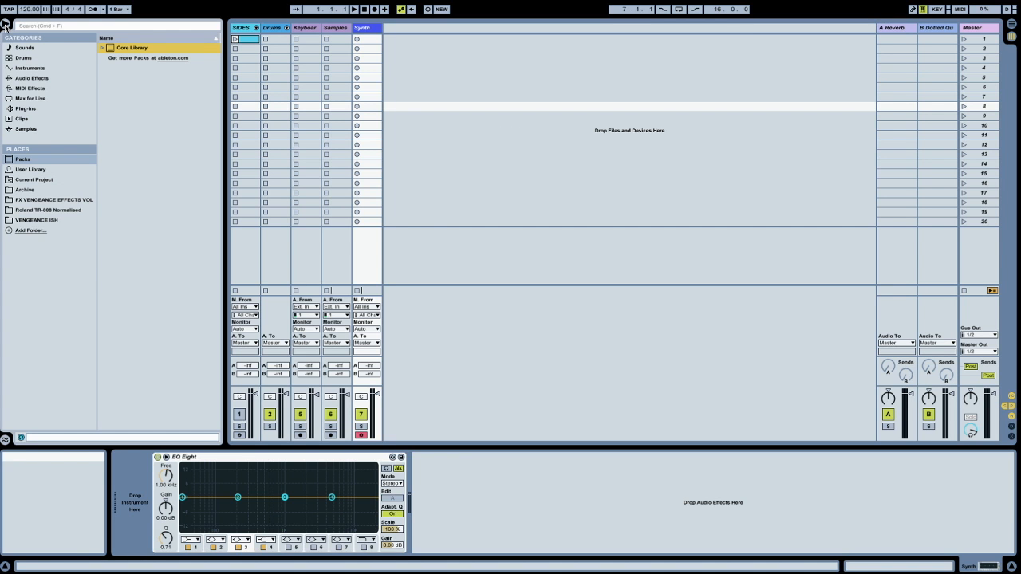
Step: Toggle the Info View off and on, and look at its description text
left_click(5, 568)
left_click(4, 568)
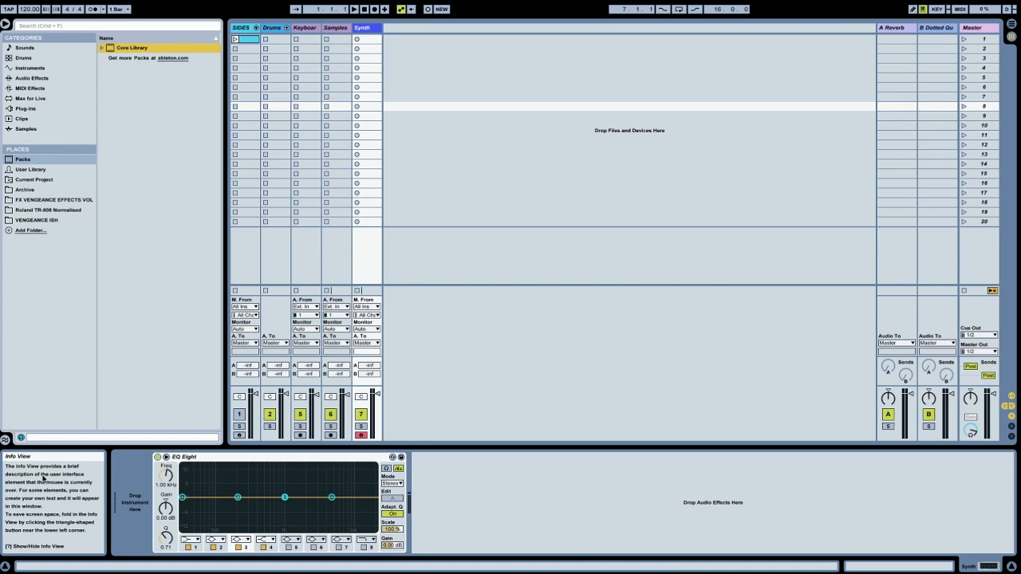
key("shift+slash")
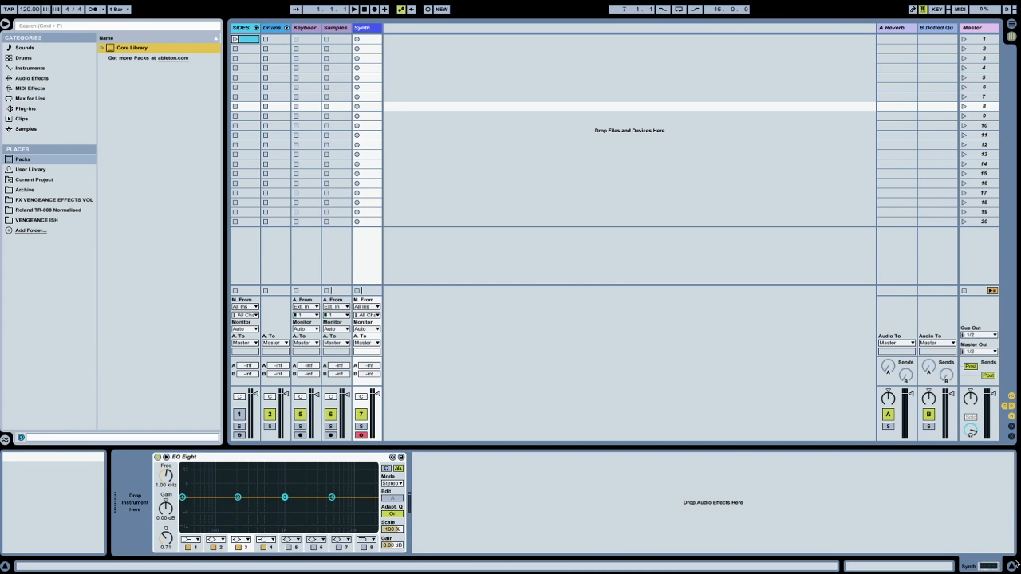
Step: Toggle the device detail view below the session off and on, leaving the Synth track's EQ Eight displayed
left_click(1013, 566)
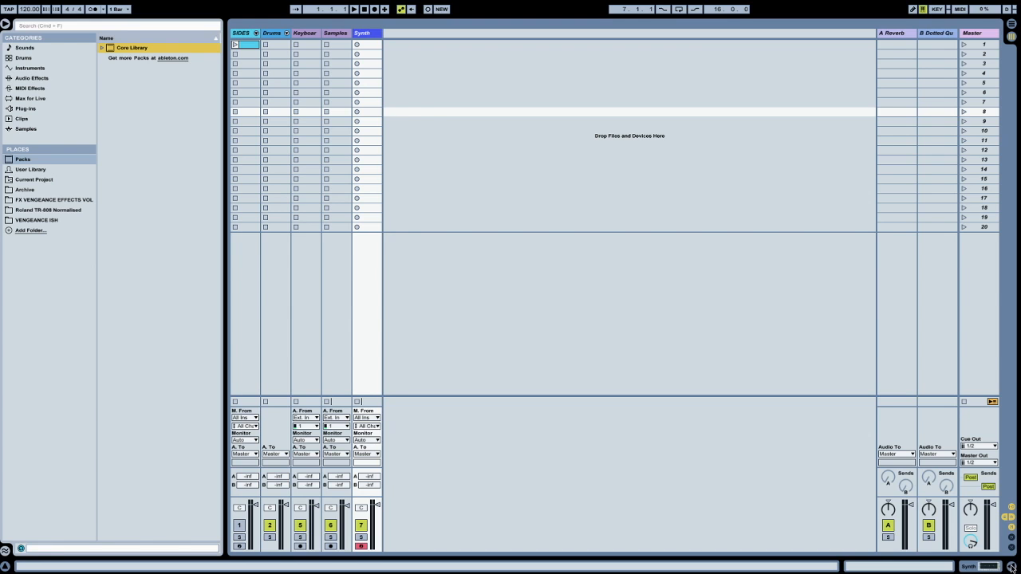
left_click(1012, 567)
left_click(1011, 567)
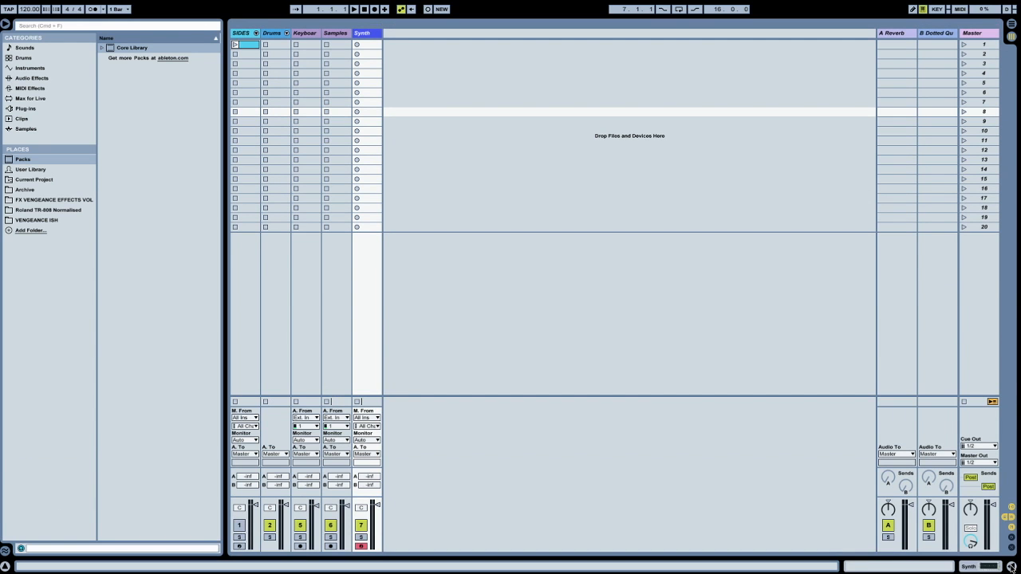
left_click(1011, 567)
left_click(1012, 567)
left_click(1012, 567)
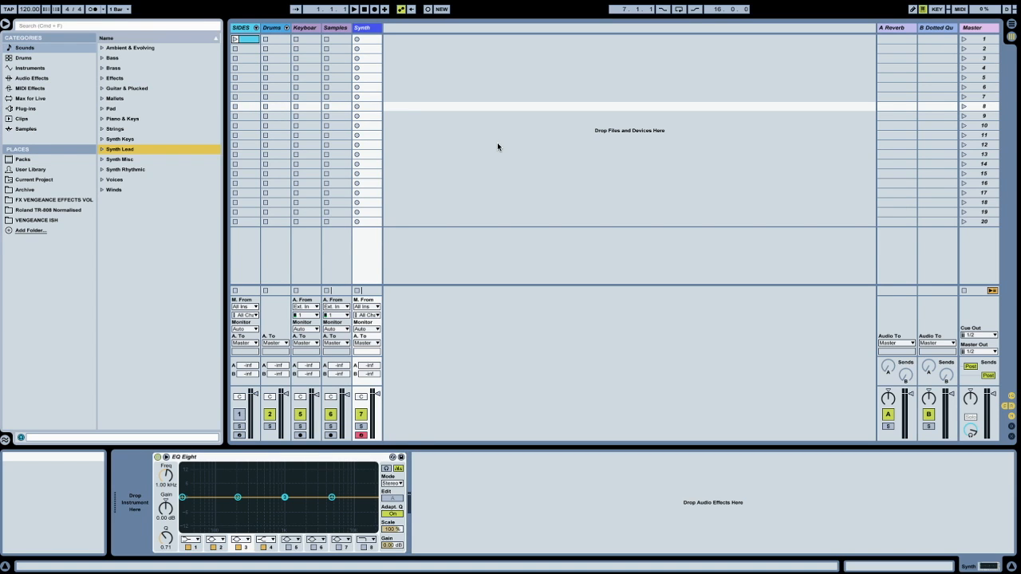